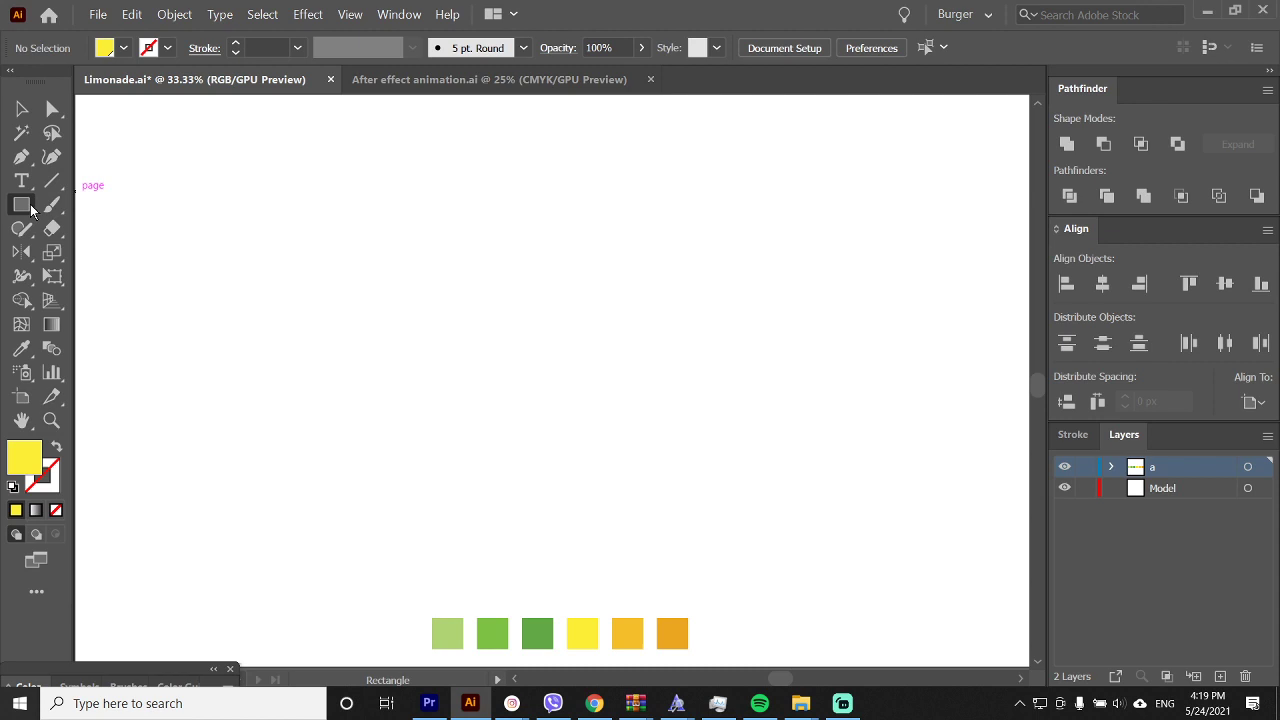
# Draw a tall yellow ellipse with a small ellipse centred on its upper edge as the lemon's tip
pyautogui.moveTo(22, 204); pyautogui.dragTo(80, 251)
pyautogui.moveTo(432, 178); pyautogui.dragTo(688, 516)
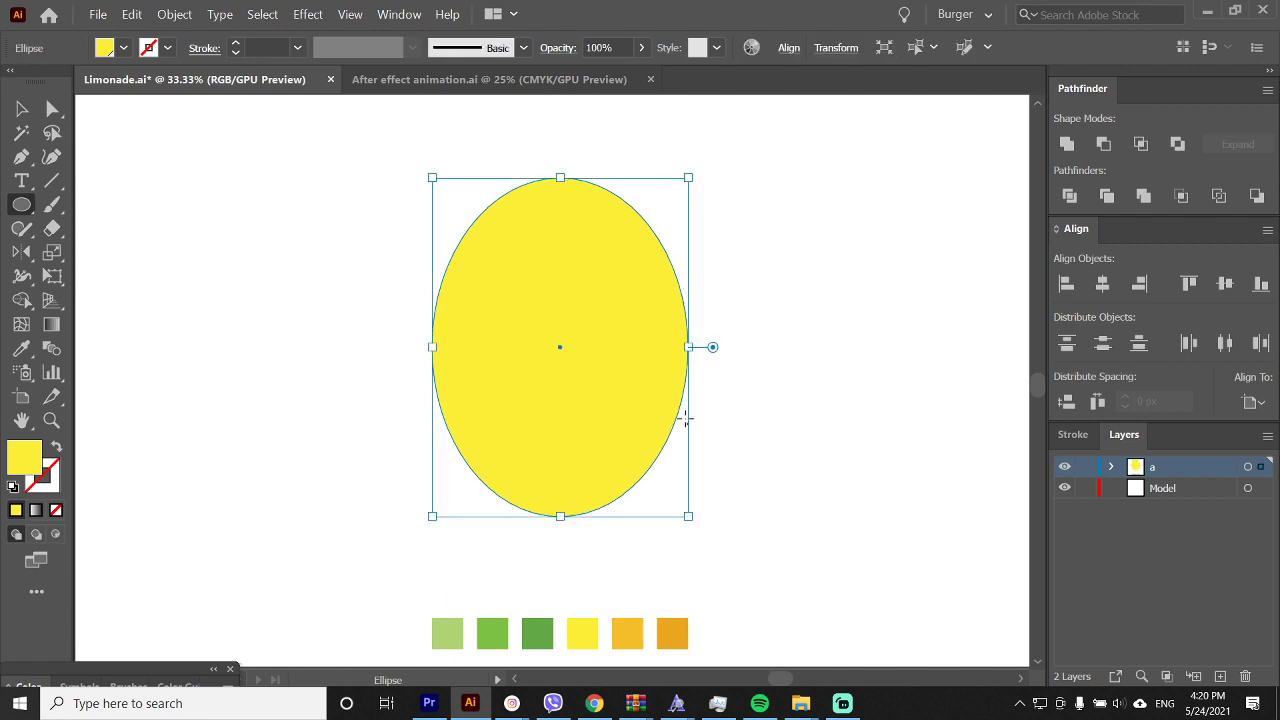
pyautogui.moveTo(560, 154)
pyautogui.mouseDown()
pyautogui.moveTo(586, 181)
pyautogui.moveTo(568, 185)
pyautogui.moveTo(557, 145)
pyautogui.moveTo(557, 184)
pyautogui.moveTo(560, 159)
pyautogui.mouseUp()
pyautogui.press('v')
pyautogui.click(606, 160)
pyautogui.click(565, 157)
pyautogui.keyDown('shift'); pyautogui.click(611, 214); pyautogui.keyUp('shift')
pyautogui.click(510, 168)
pyautogui.click(543, 197)
pyautogui.click(532, 128)
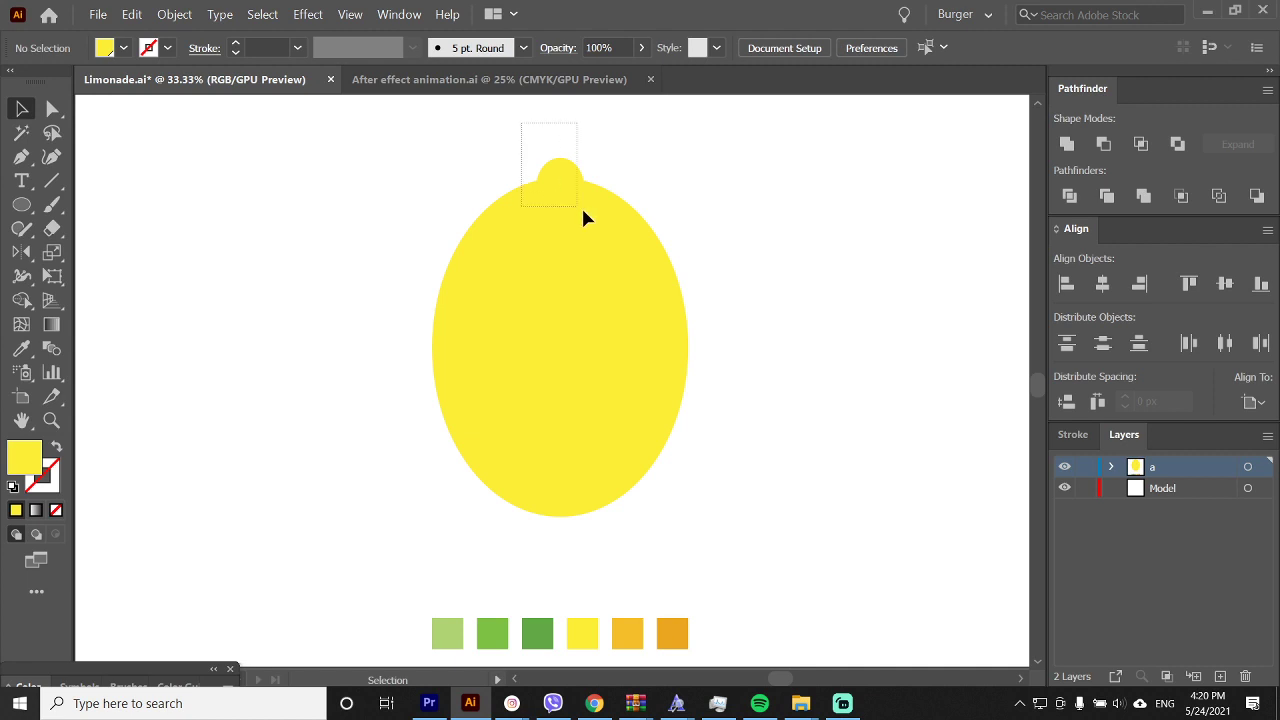
# Unite the two ellipses and round the corners where the tip meets the lemon's body
pyautogui.moveTo(583, 210); pyautogui.dragTo(600, 222)
pyautogui.click(1066, 143)
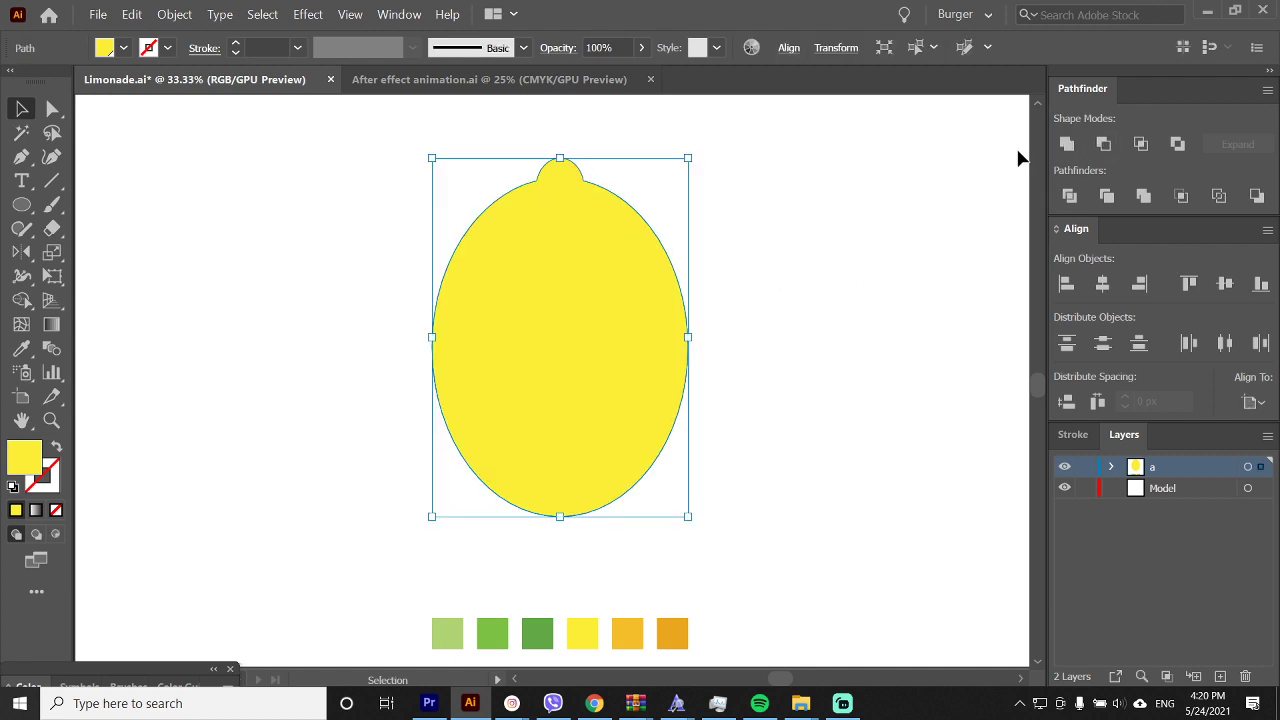
pyautogui.press('a')
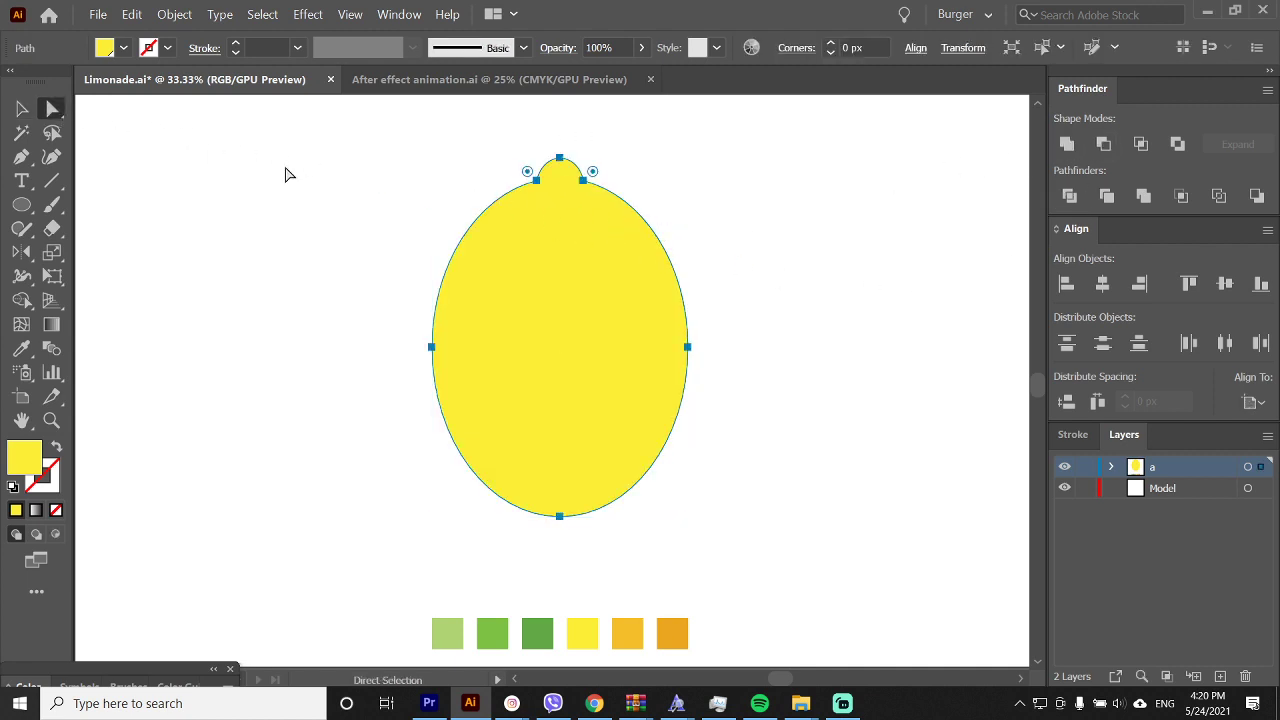
pyautogui.click(476, 188)
pyautogui.moveTo(514, 177); pyautogui.dragTo(637, 163)
pyautogui.click(704, 180)
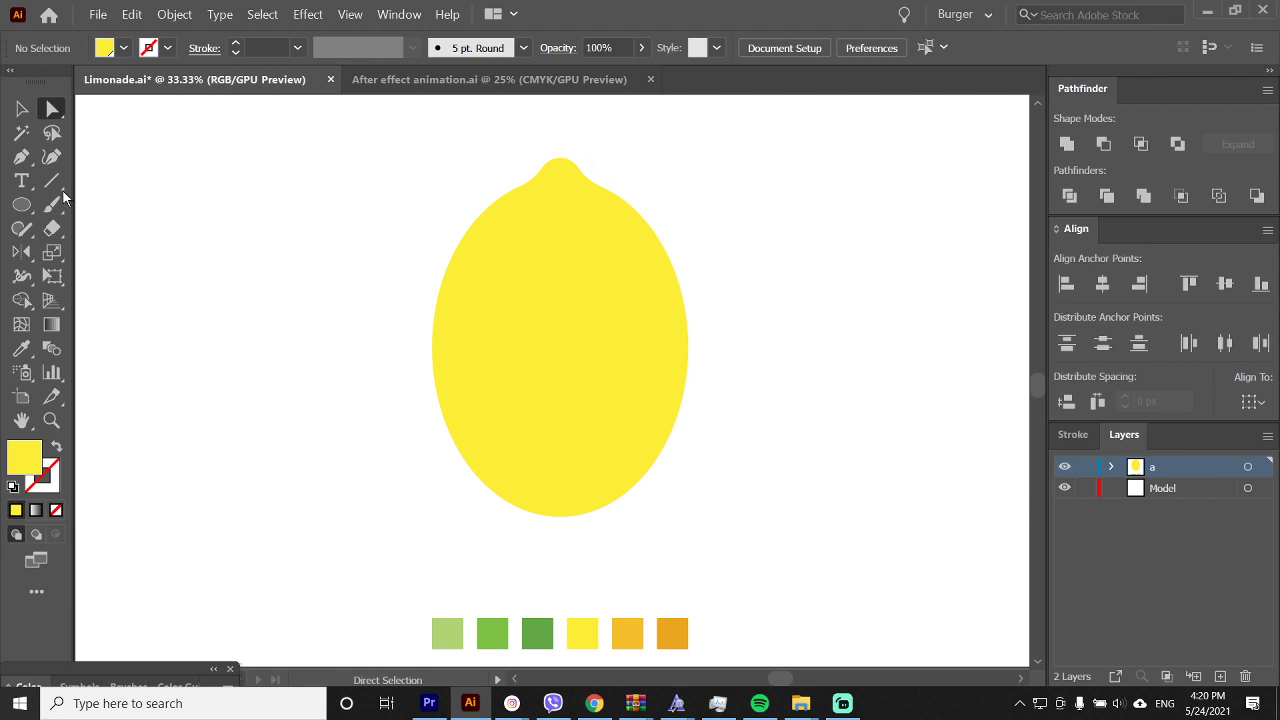
# Cut away the lemon's lower half by subtracting a rectangle drawn over it from the middle down
pyautogui.click(31, 205)
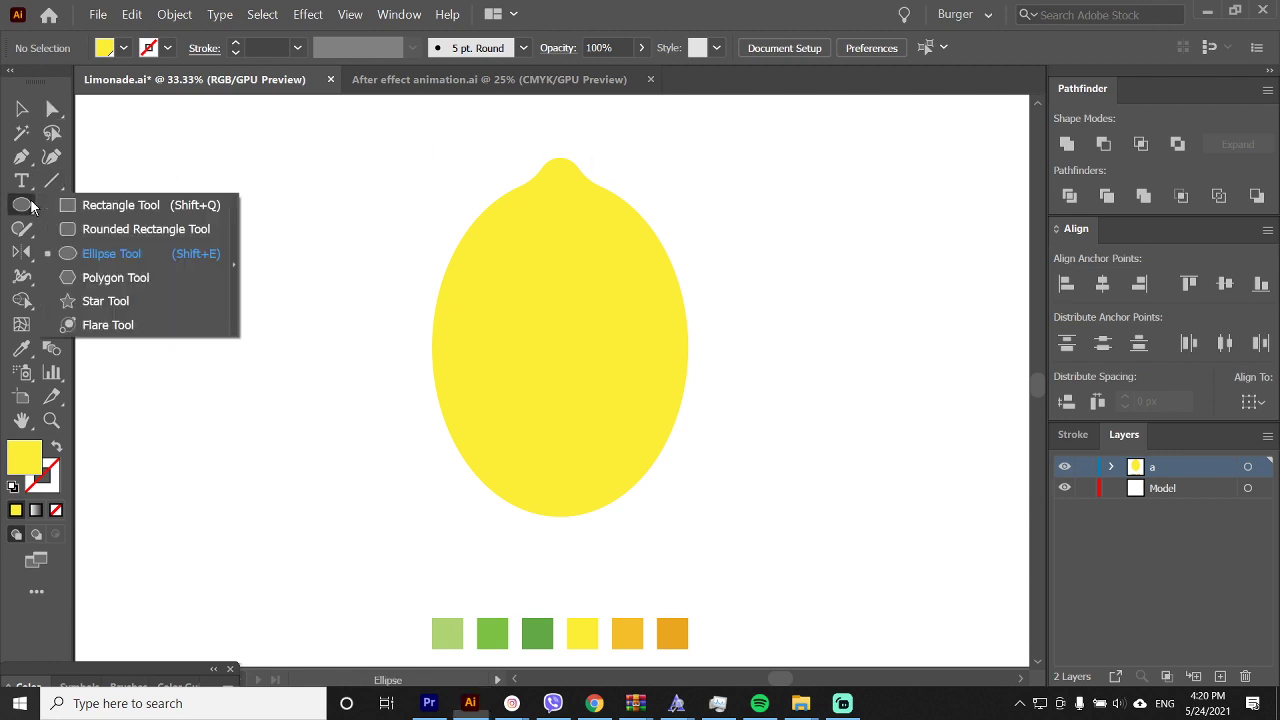
pyautogui.click(100, 205)
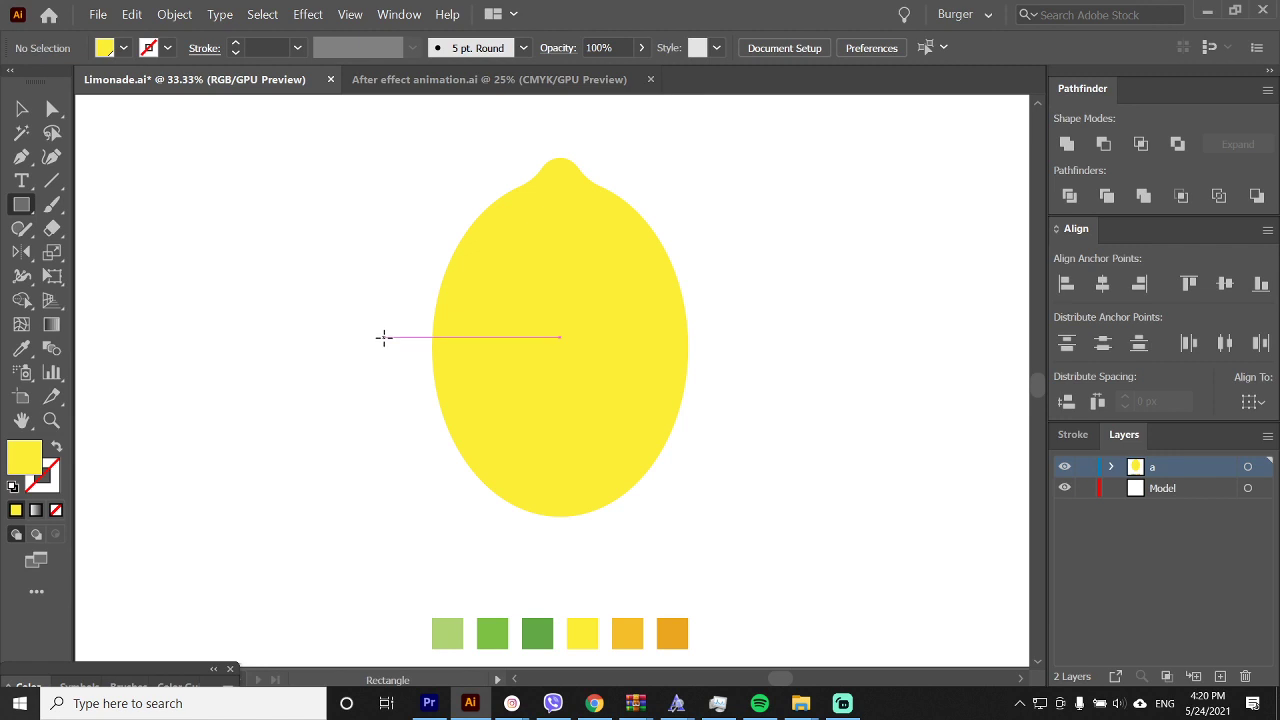
pyautogui.moveTo(384, 337); pyautogui.dragTo(752, 567)
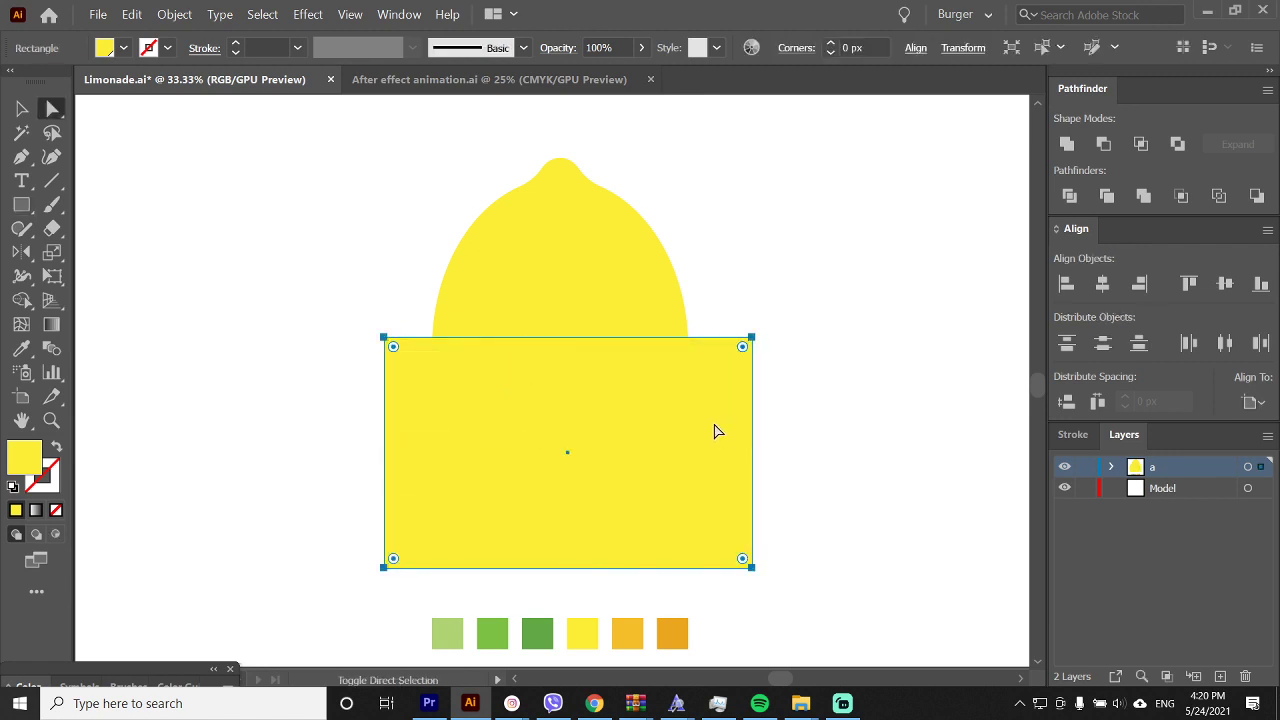
pyautogui.press('a')
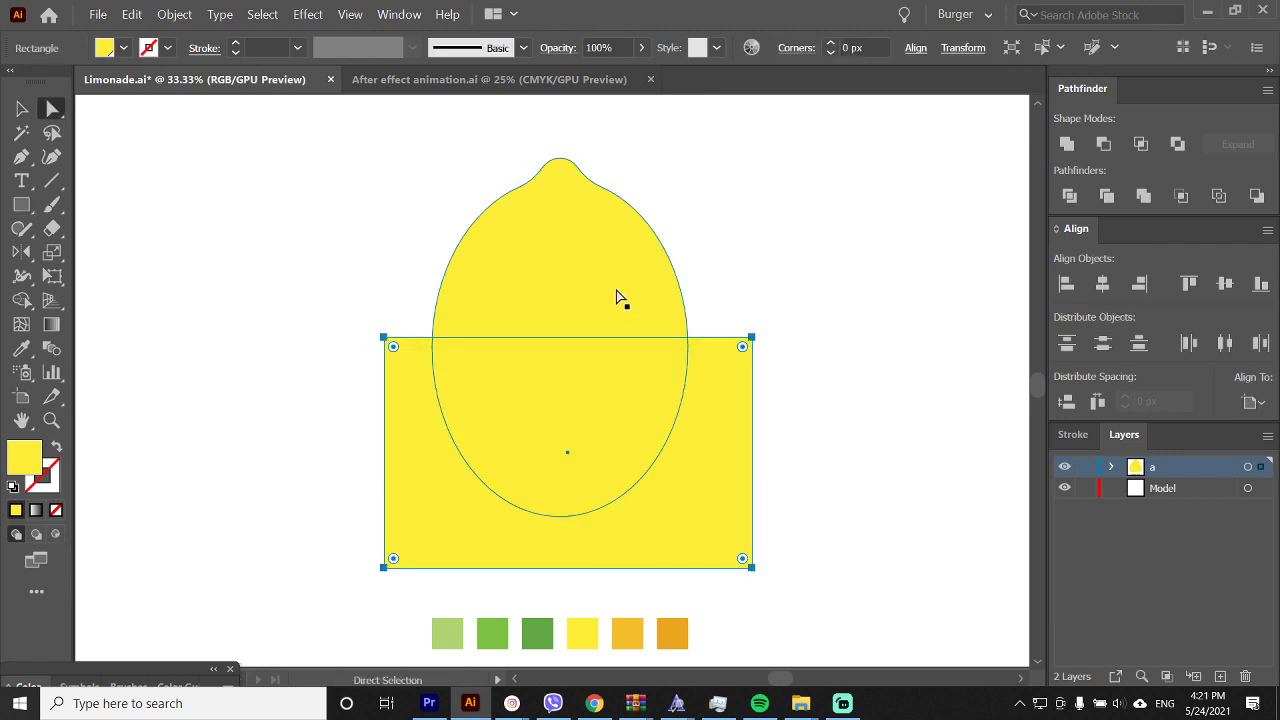
pyautogui.press('v')
pyautogui.keyDown('shift'); pyautogui.click(617, 297); pyautogui.keyUp('shift')
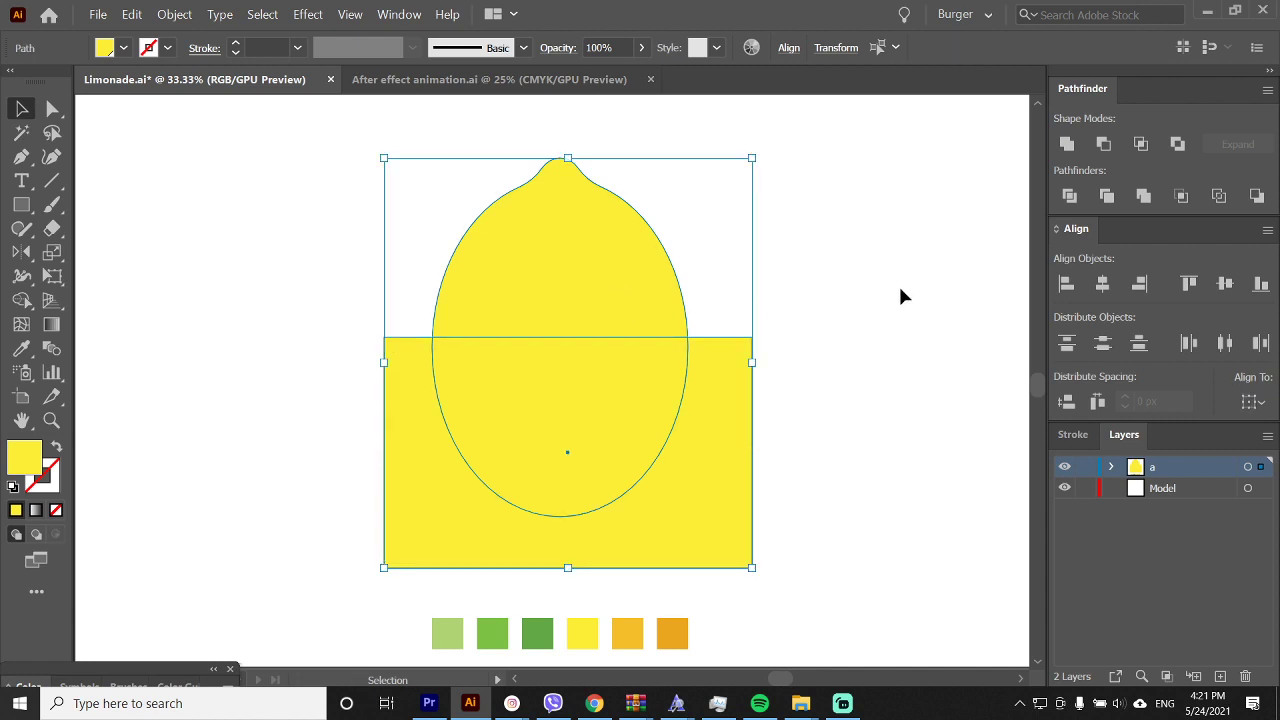
pyautogui.click(1101, 146)
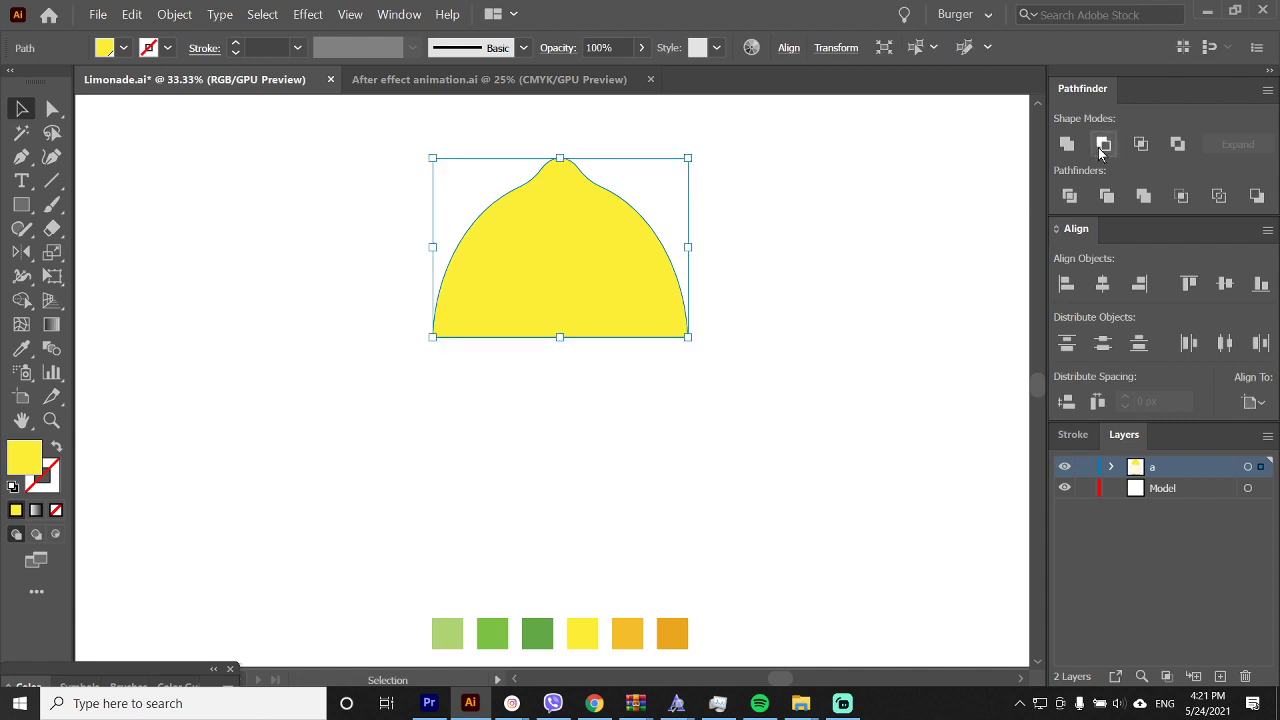
pyautogui.click(821, 263)
# Draw a circle below the half lemon and fill it with the darkest orange from the palette
pyautogui.press('l')
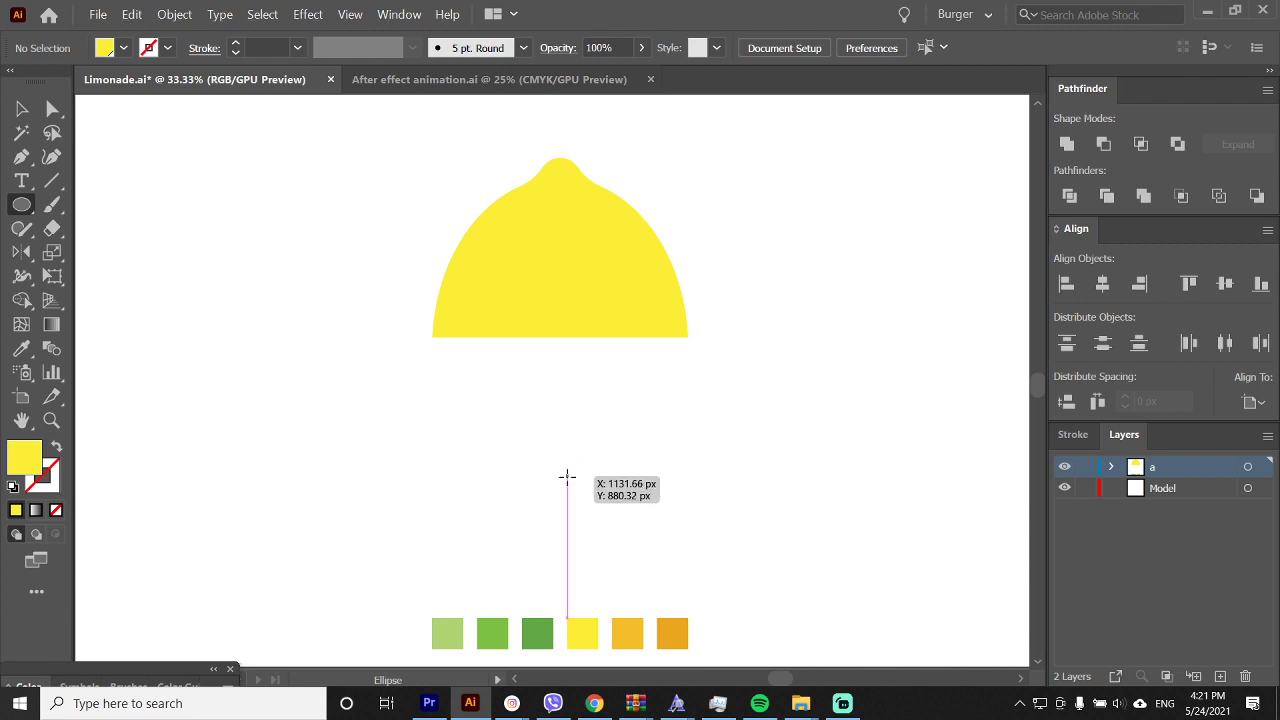
pyautogui.moveTo(567, 476); pyautogui.dragTo(624, 597)
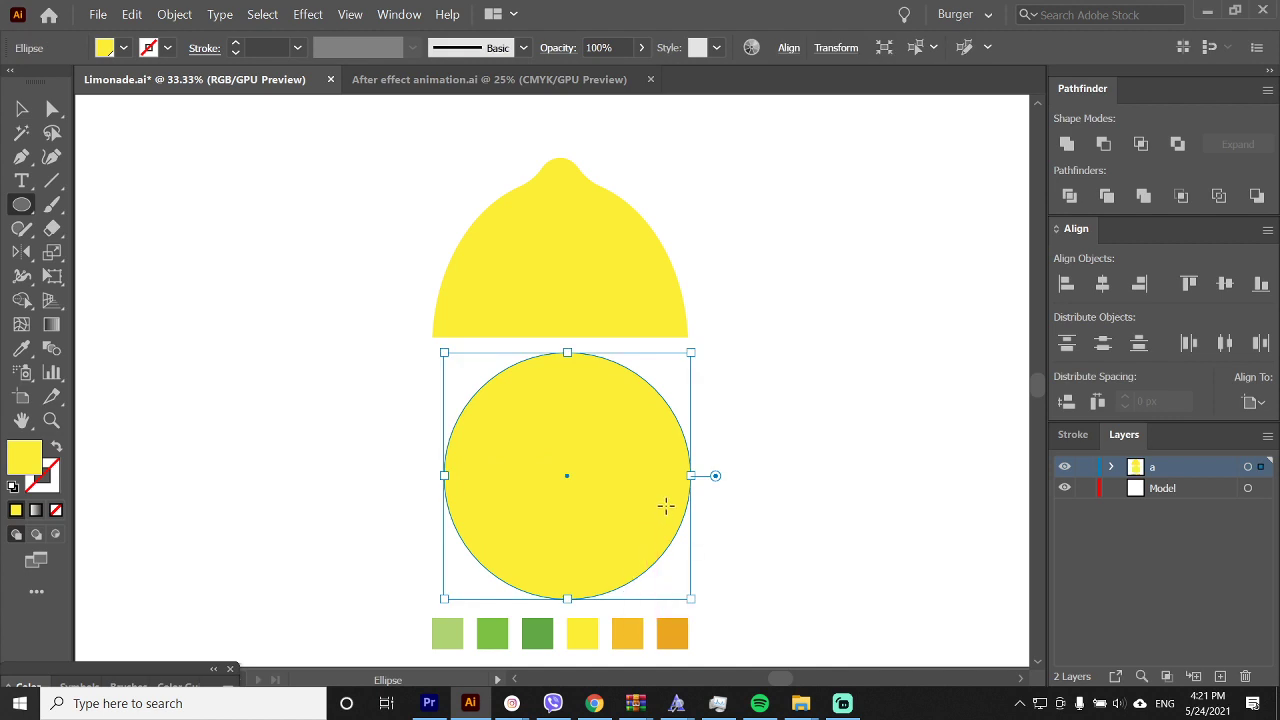
pyautogui.press('v')
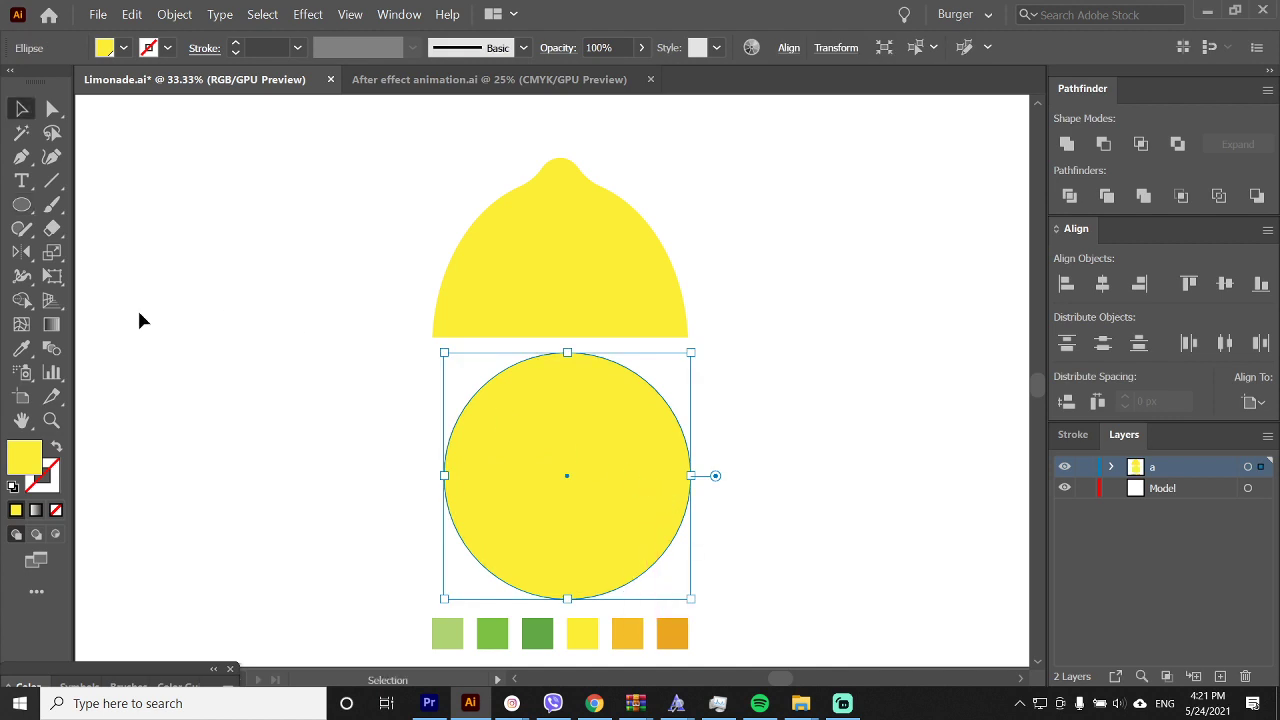
pyautogui.press('i')
pyautogui.click(673, 640)
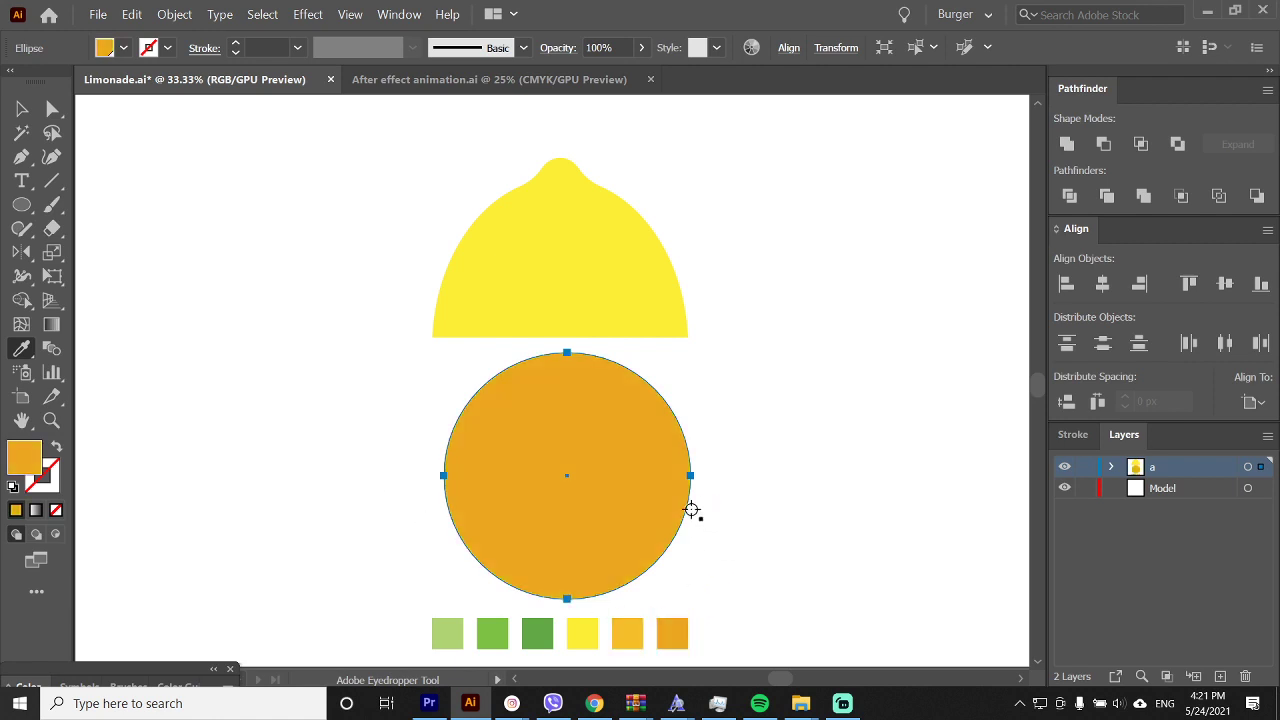
pyautogui.press('v')
# Offset the orange circle's path by -40 px and fill the inner circle with white
pyautogui.click(172, 16)
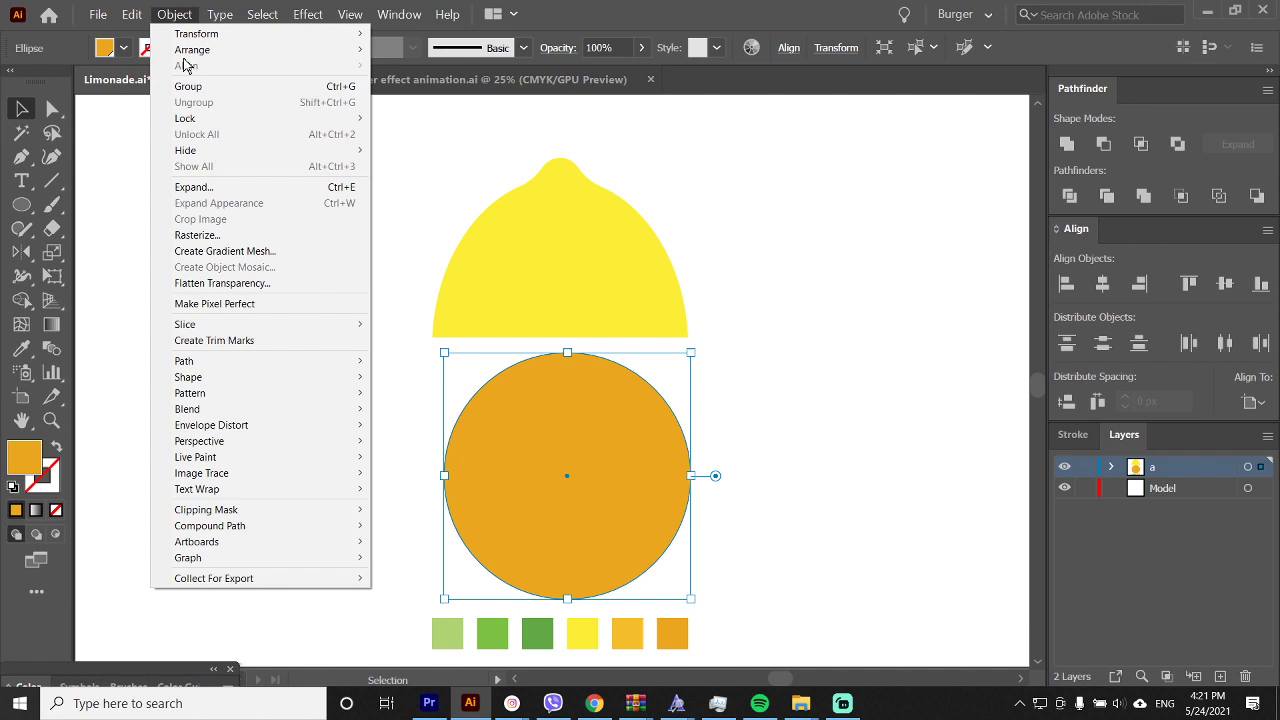
pyautogui.moveTo(366, 362)
pyautogui.click(414, 414)
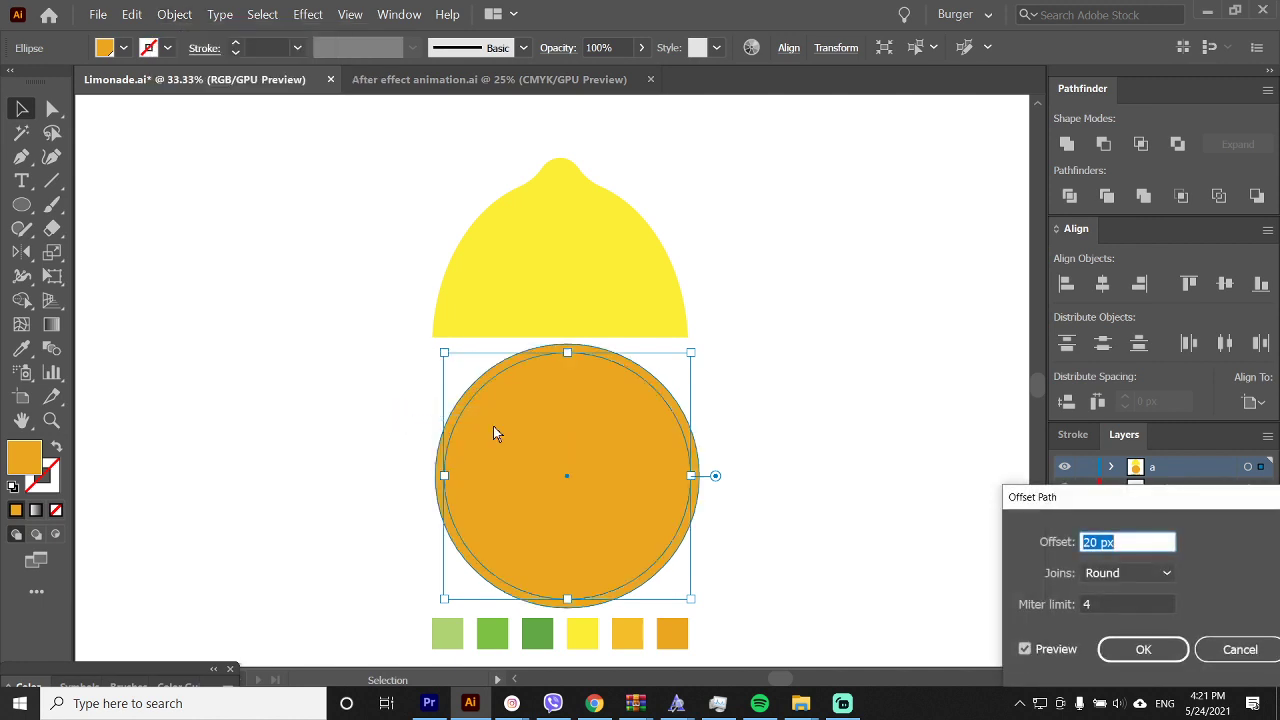
pyautogui.write('-40')
pyautogui.press('Return')
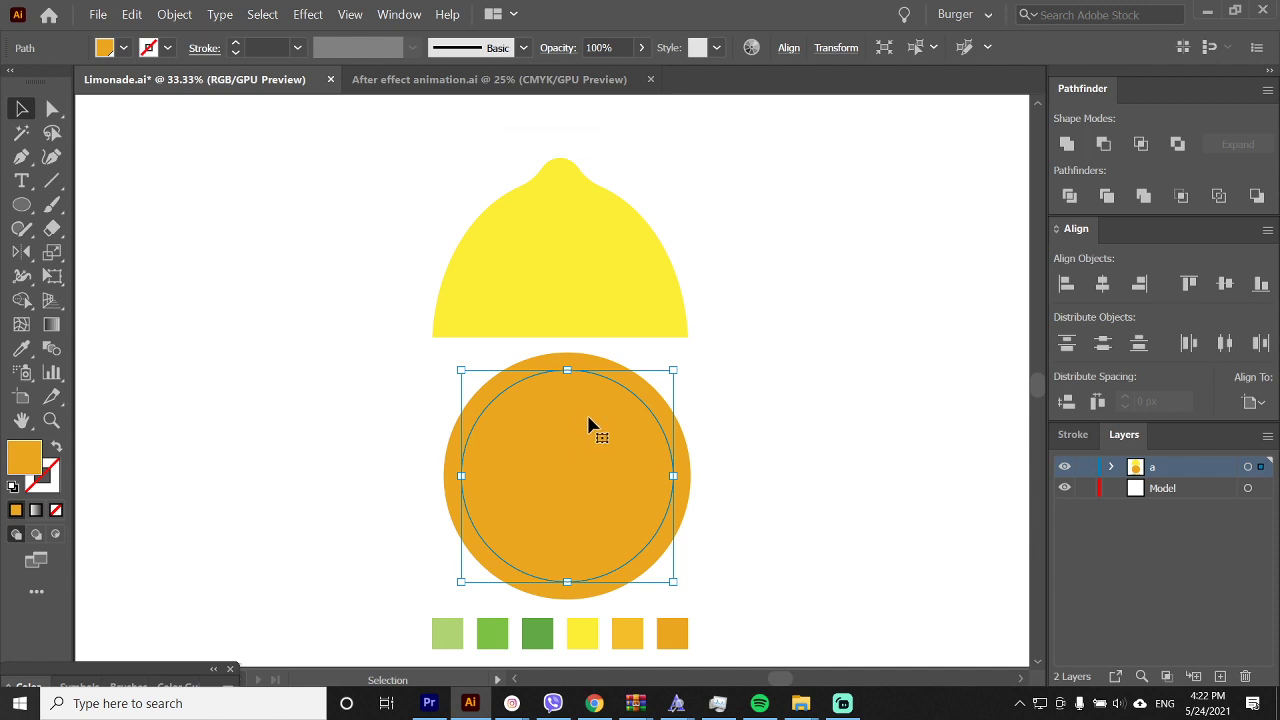
pyautogui.press('i')
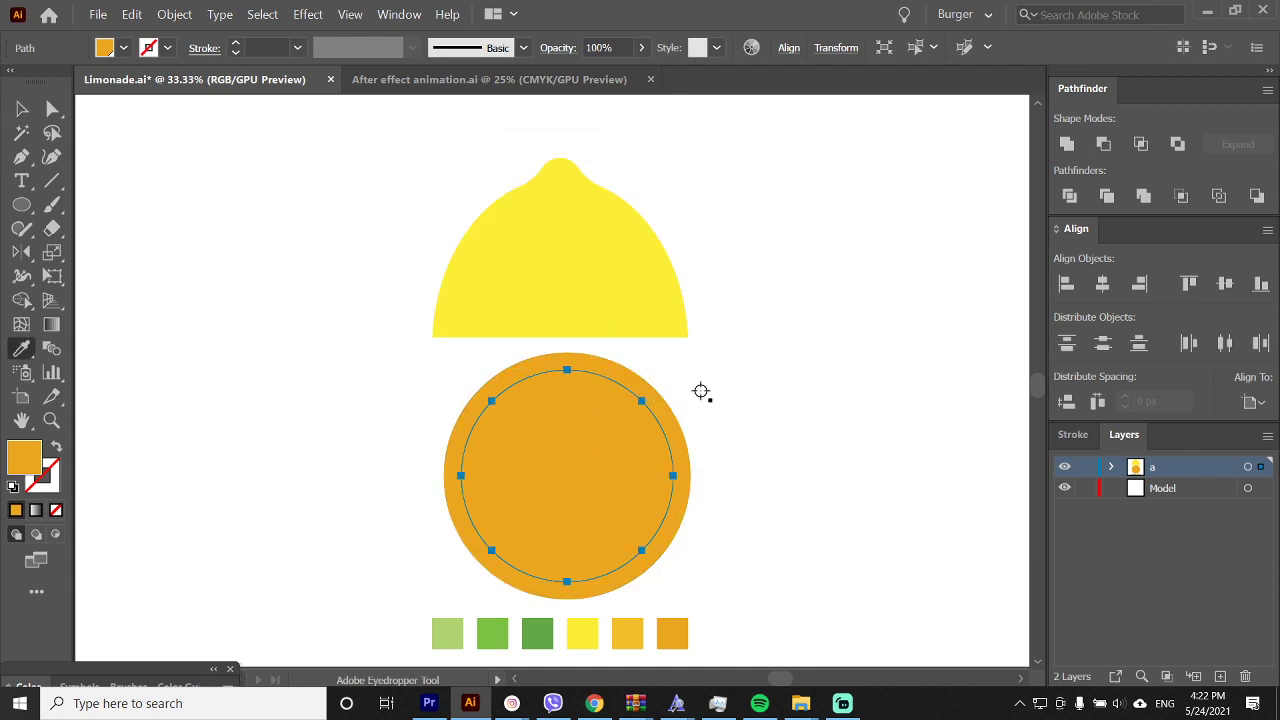
pyautogui.click(706, 389)
pyautogui.press('v')
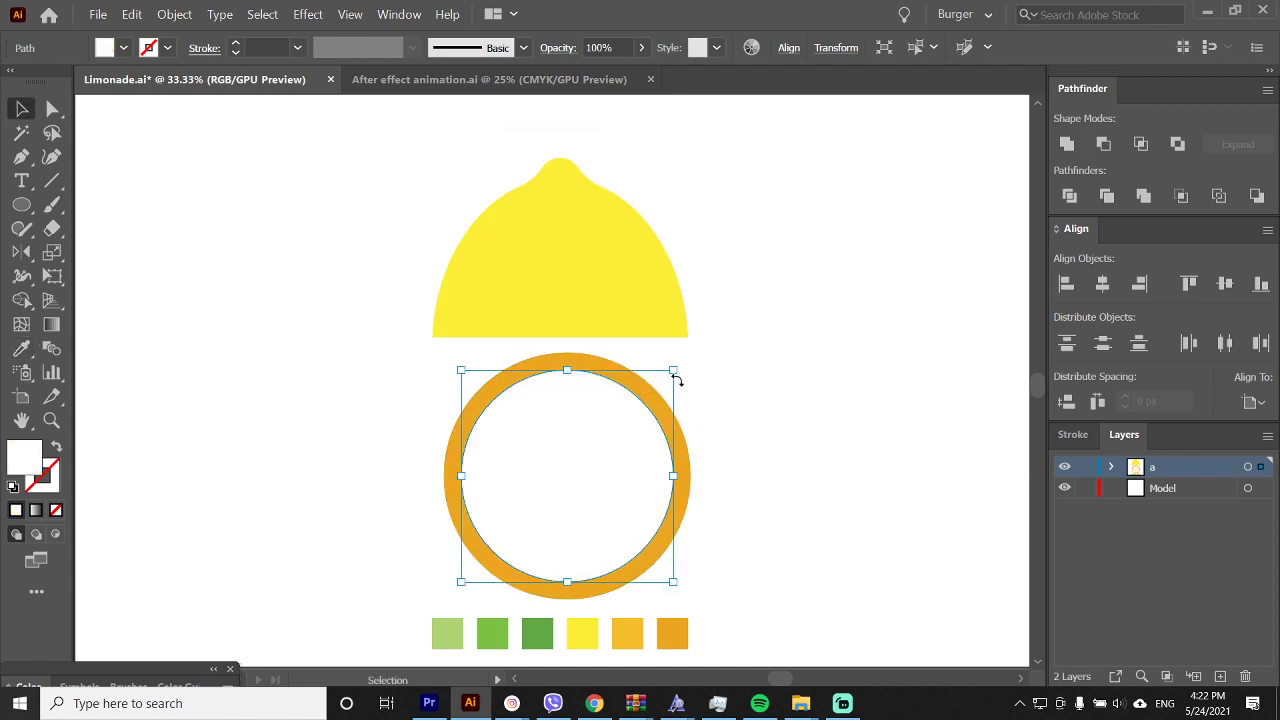
# Offset the white circle's path by -40 px and fill the innermost circle with the dark orange
pyautogui.hotkey('ctrl', 'alt', 'o')
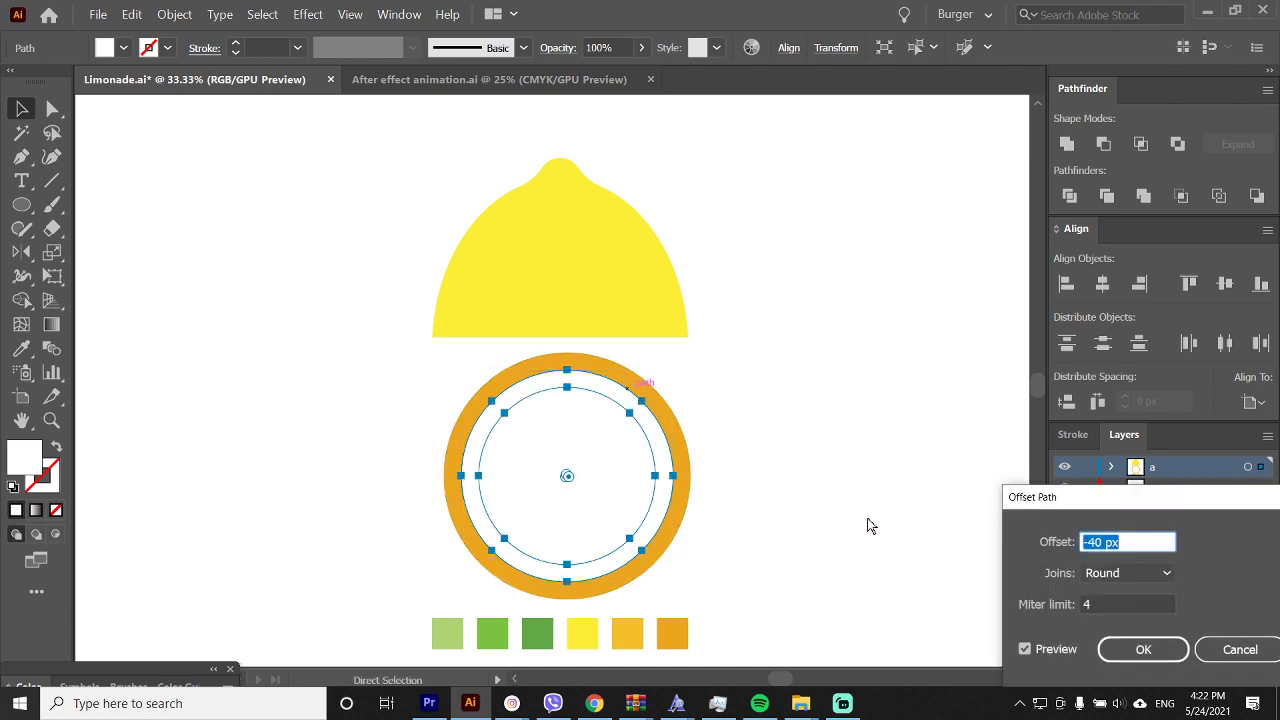
pyautogui.click(1140, 649)
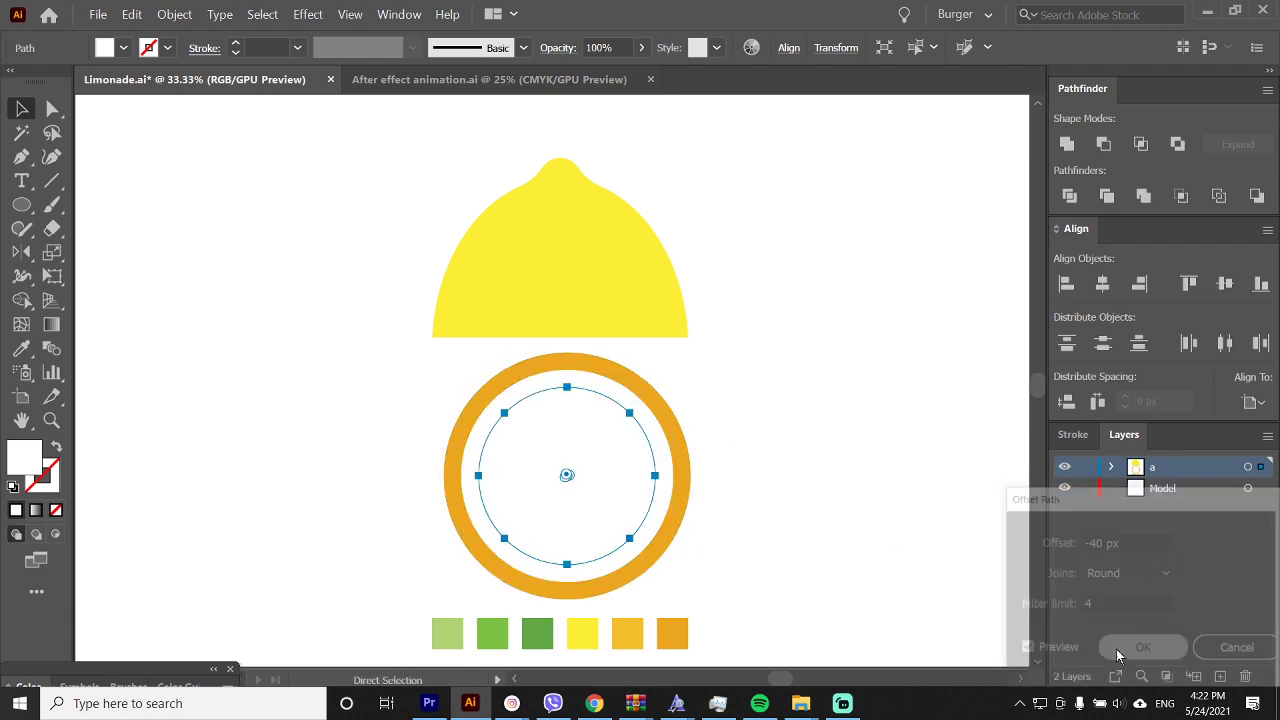
pyautogui.click(732, 376)
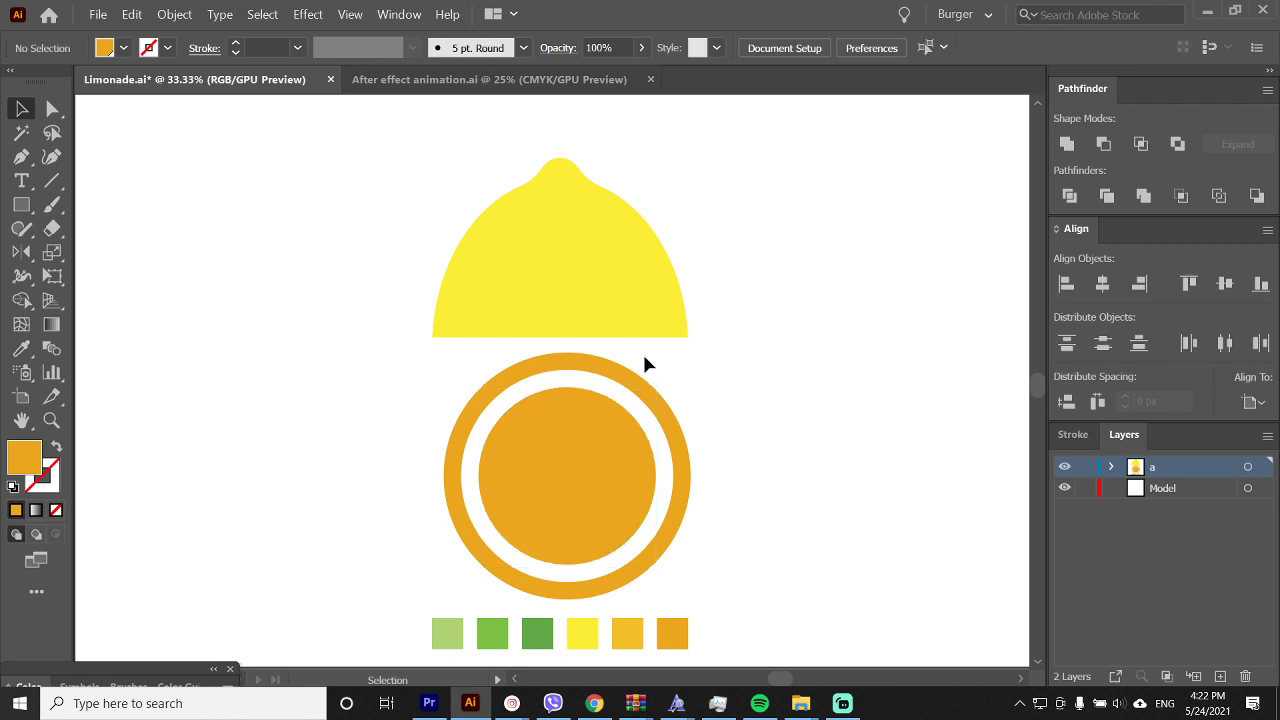
# Draw a thin vertical bar across the rings and centre it on the circles
pyautogui.press('m')
pyautogui.moveTo(561, 329); pyautogui.dragTo(567, 656)
pyautogui.press('v')
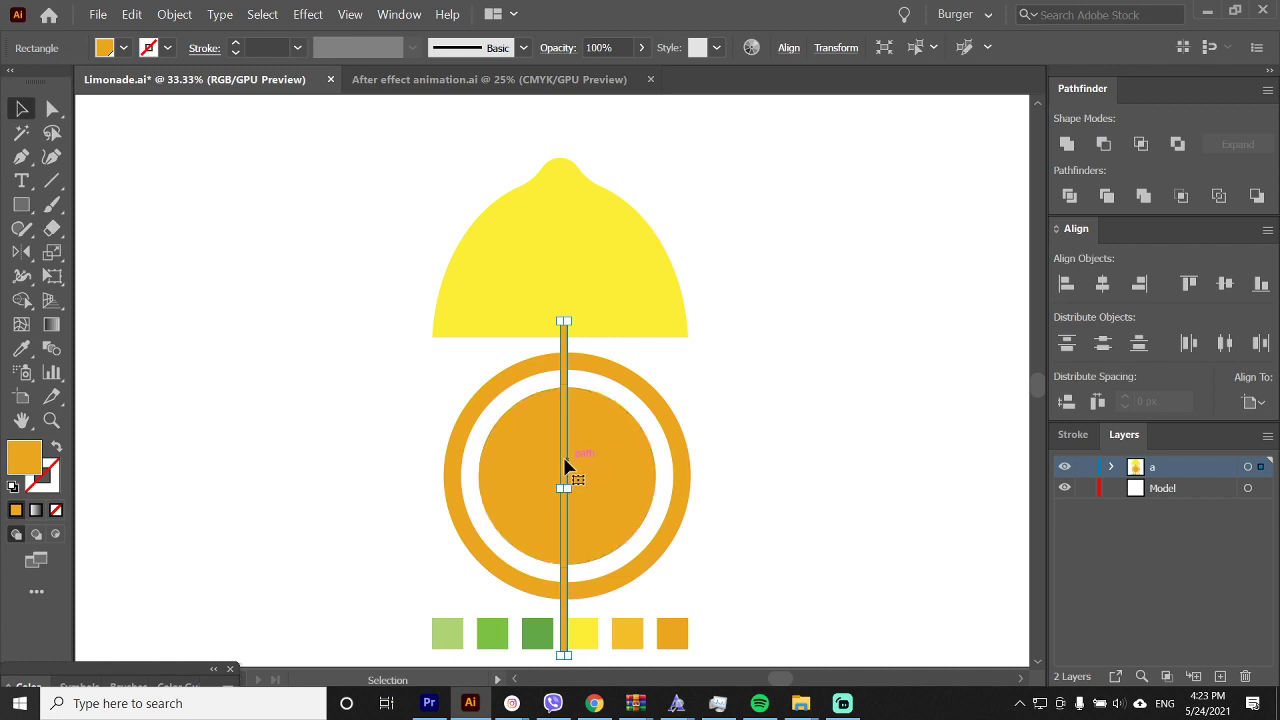
pyautogui.moveTo(569, 466); pyautogui.dragTo(569, 453)
# Duplicate the bar in place and rotate the copies to form both diagonals and a horizontal bar through the centre
pyautogui.hotkey('ctrl', 'c')
pyautogui.hotkey('ctrl', 'f')
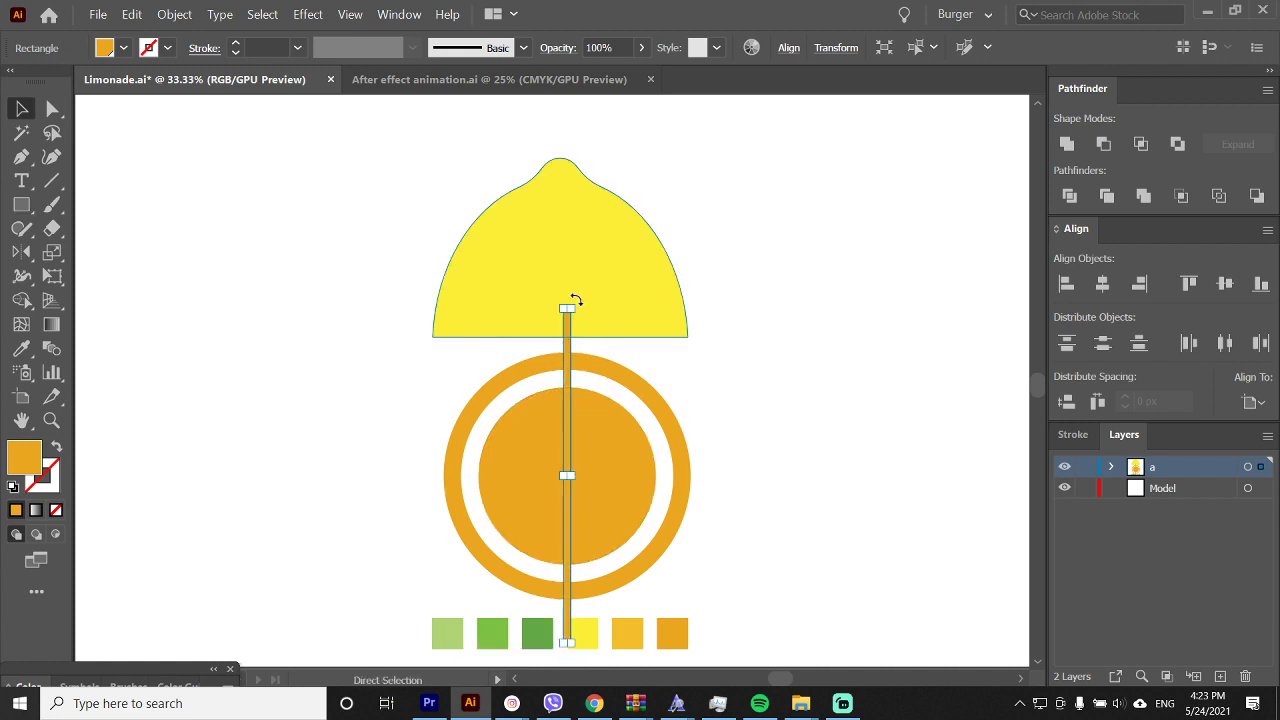
pyautogui.moveTo(577, 303); pyautogui.dragTo(434, 330)
pyautogui.keyDown('shift'); pyautogui.click(655, 452); pyautogui.keyUp('shift')
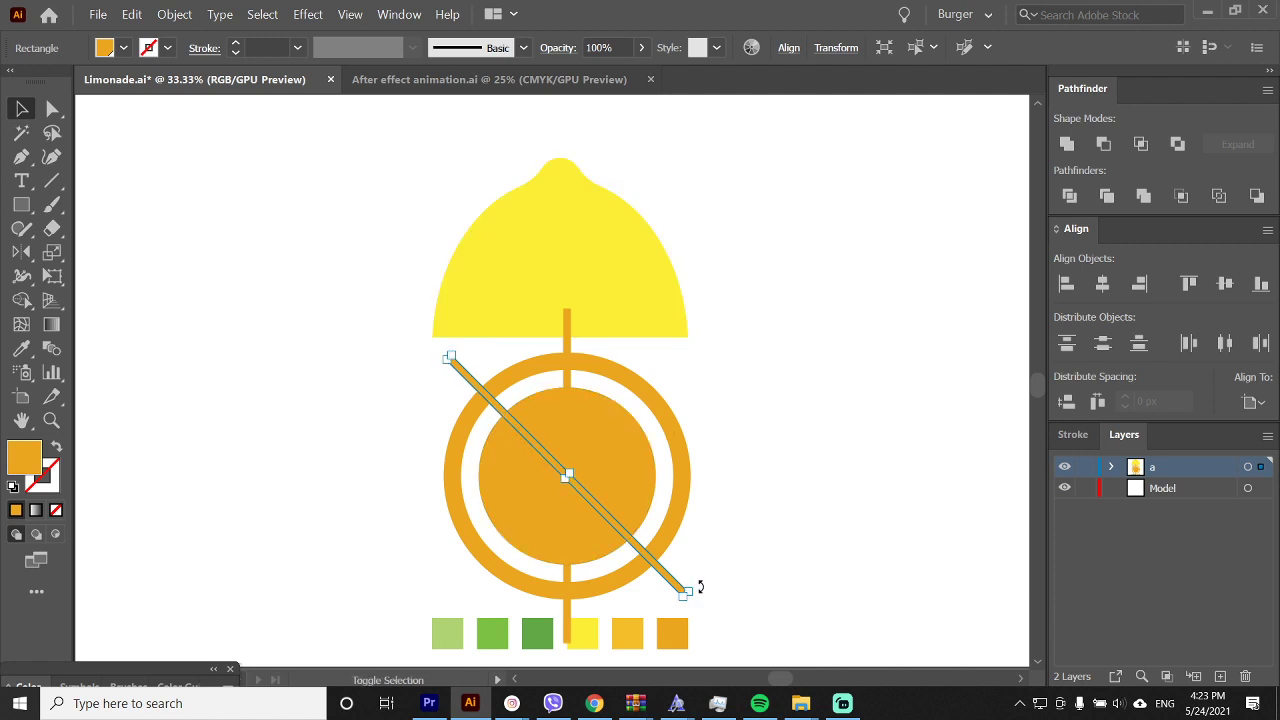
pyautogui.moveTo(699, 587); pyautogui.dragTo(706, 400)
pyautogui.hotkey('ctrl', 'c')
pyautogui.hotkey('ctrl', 'f')
# Subtract all four bars from the innermost orange circle to split it into eight segments
pyautogui.keyDown('shift'); pyautogui.click(566, 368); pyautogui.keyUp('shift')
pyautogui.keyDown('shift'); pyautogui.click(502, 407); pyautogui.keyUp('shift')
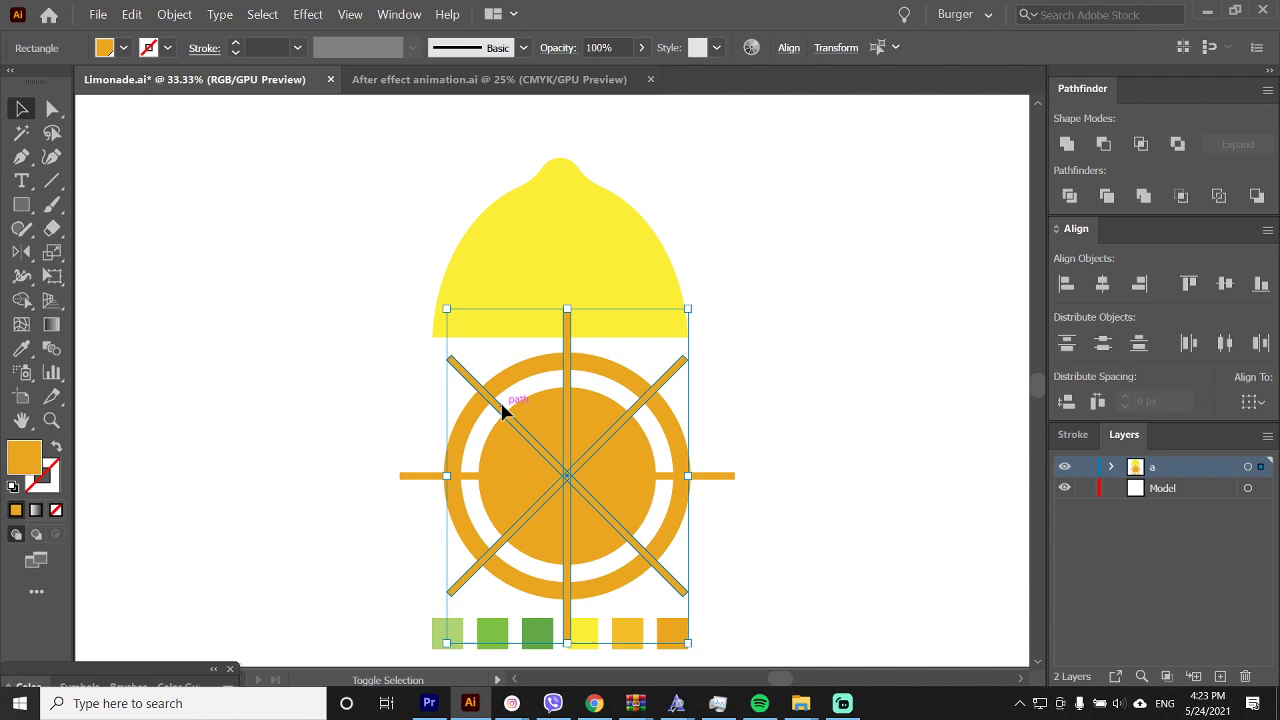
pyautogui.keyDown('shift'); pyautogui.click(413, 476); pyautogui.keyUp('shift')
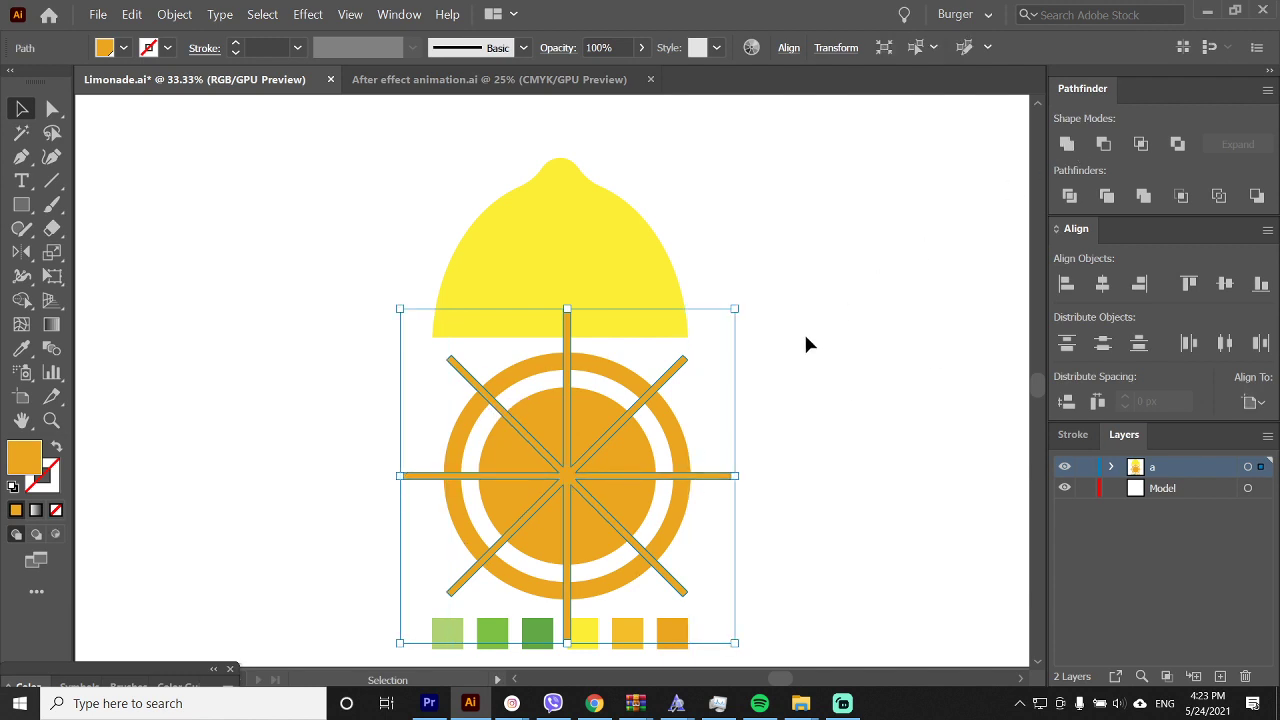
pyautogui.press('a')
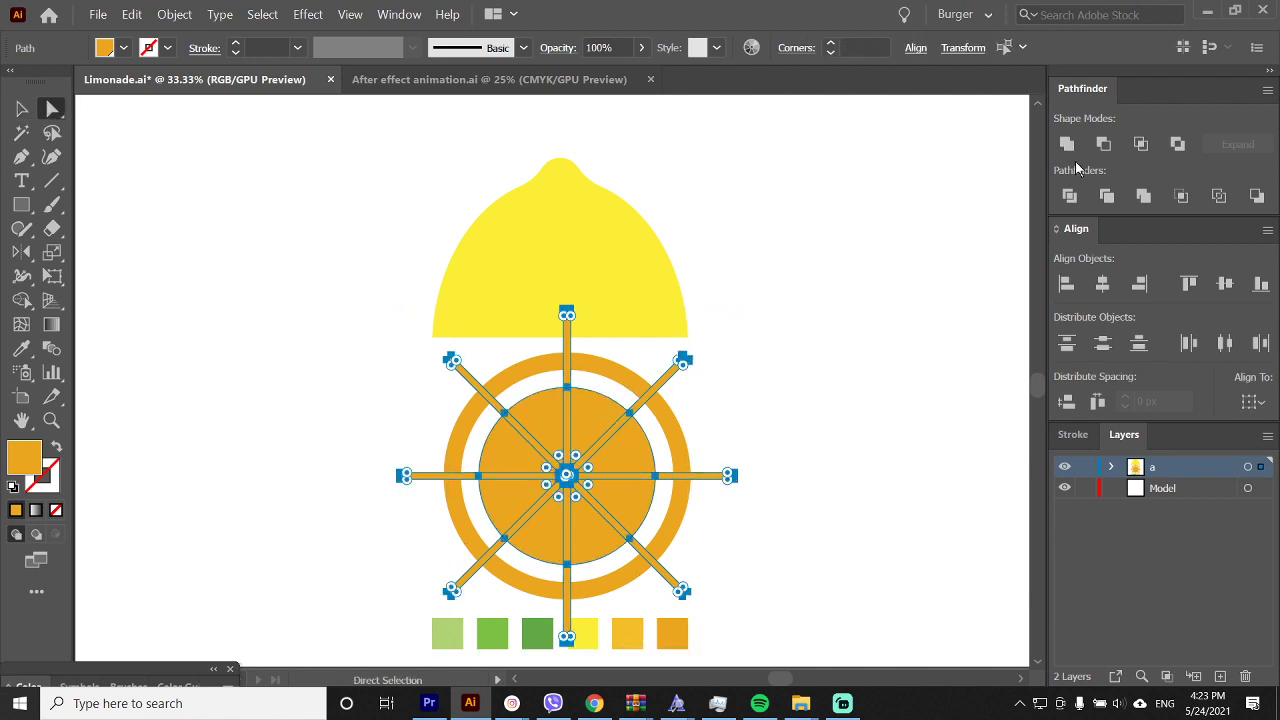
pyautogui.click(1104, 145)
pyautogui.press('v')
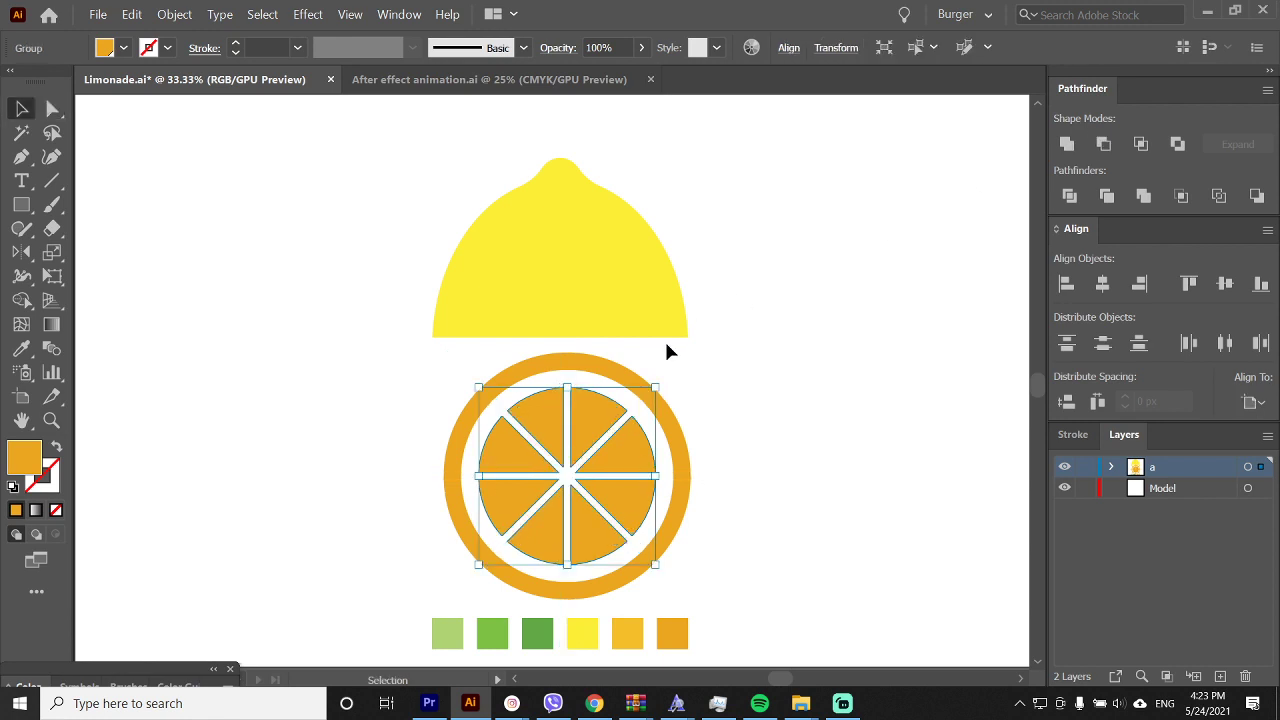
# Enlarge the segment group about its centre to about 442 px wide within the white ring
pyautogui.click(720, 357)
pyautogui.click(567, 388)
pyautogui.moveTo(567, 387); pyautogui.dragTo(568, 378)
# Isolate the segment group and round the segments' outer corners to a radius of about 22.63 px
pyautogui.doubleClick(580, 408)
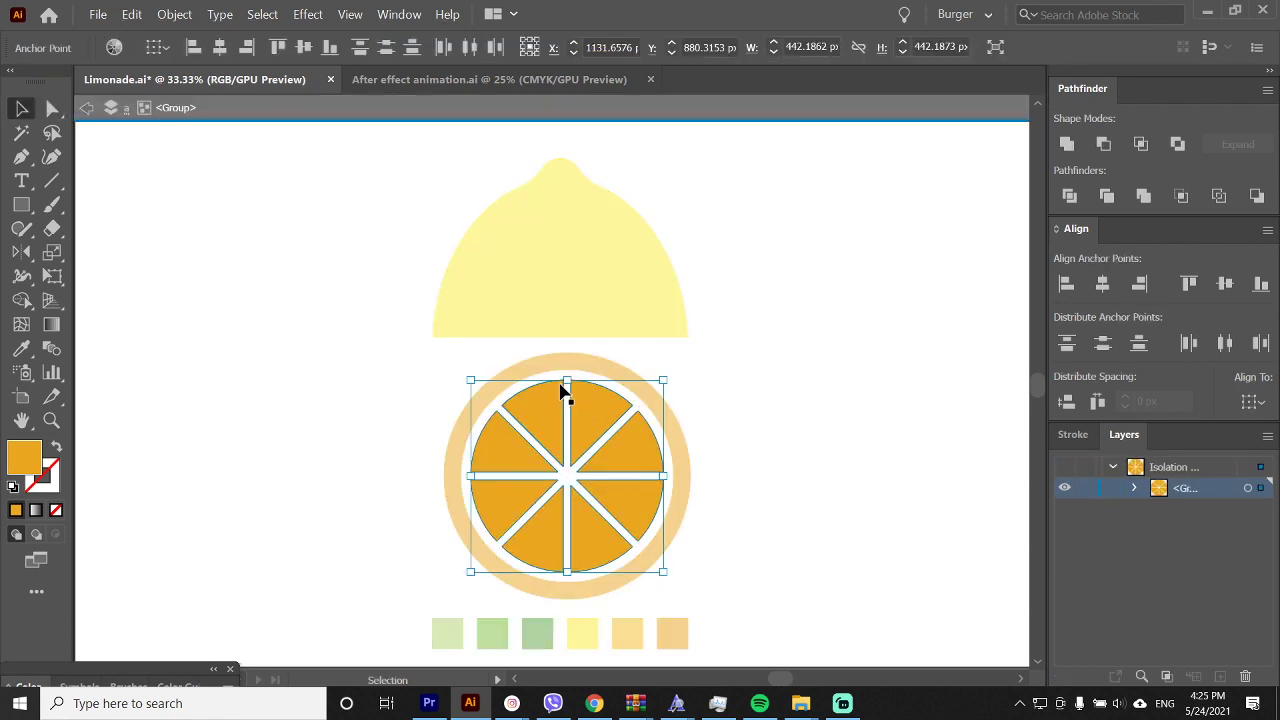
pyautogui.press('a')
pyautogui.moveTo(443, 350); pyautogui.dragTo(571, 559)
pyautogui.moveTo(558, 359); pyautogui.dragTo(620, 540)
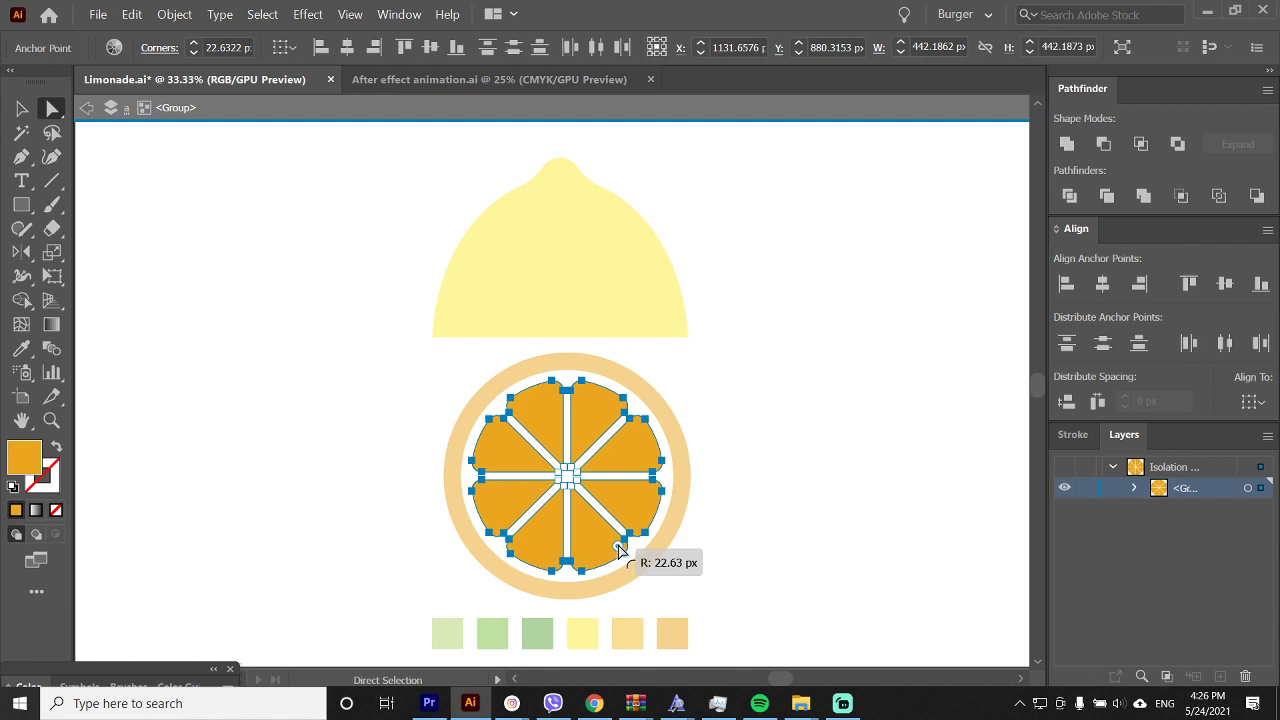
pyautogui.click(660, 340)
# Round the segments' inner corners slightly around the centre and leave the isolated group
pyautogui.click(556, 467)
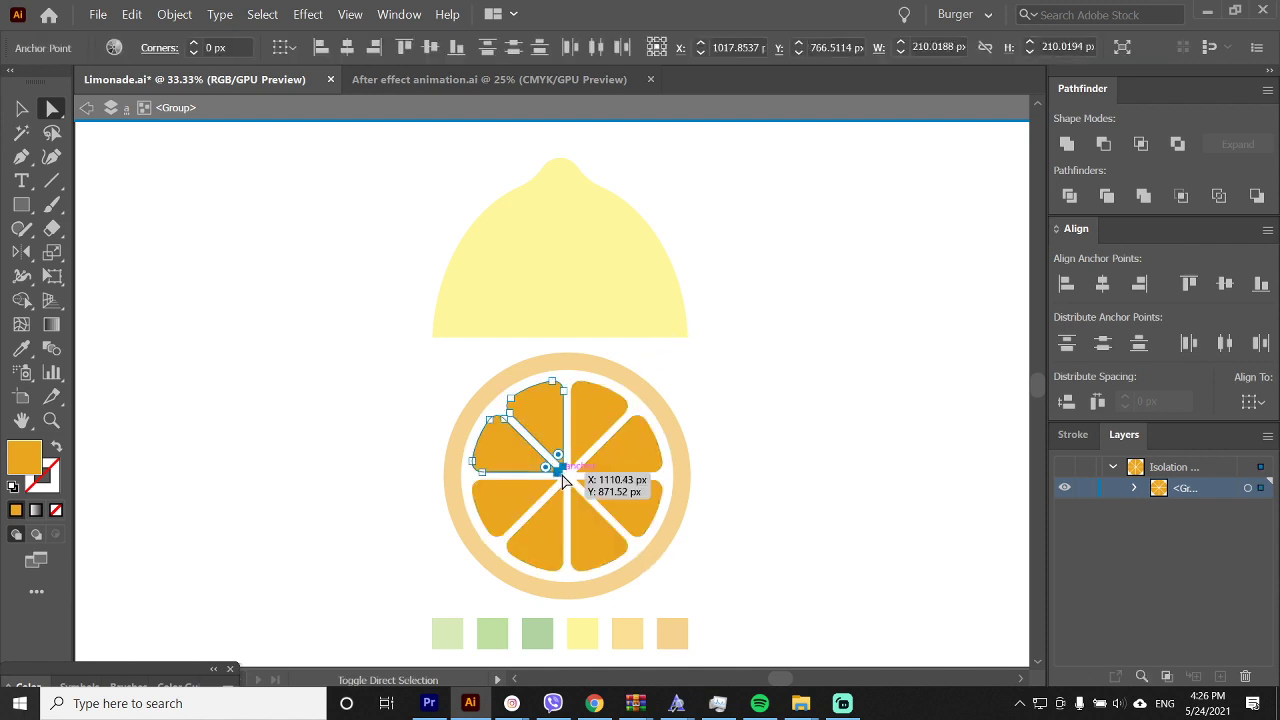
pyautogui.moveTo(589, 464); pyautogui.dragTo(539, 496)
pyautogui.keyDown('shift'); pyautogui.click(571, 487); pyautogui.keyUp('shift')
pyautogui.keyDown('shift'); pyautogui.click(578, 481); pyautogui.keyUp('shift')
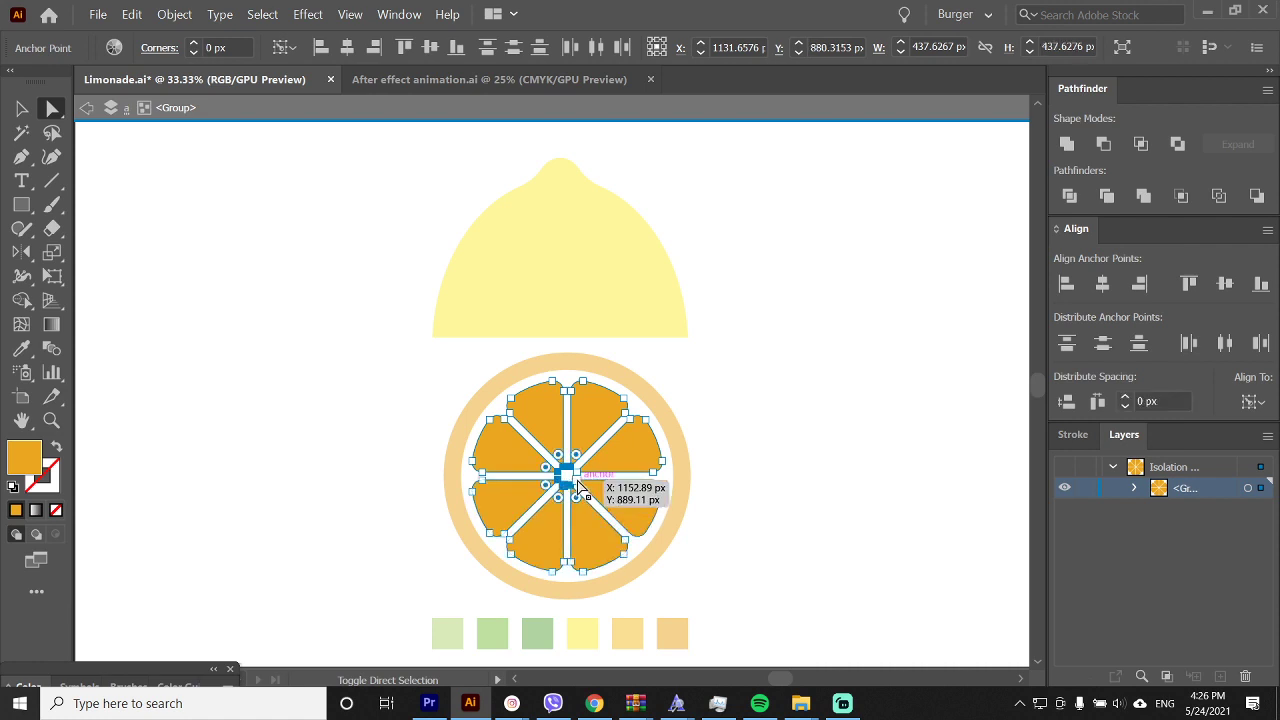
pyautogui.moveTo(588, 469); pyautogui.dragTo(592, 474)
pyautogui.press('v')
pyautogui.doubleClick(755, 426)
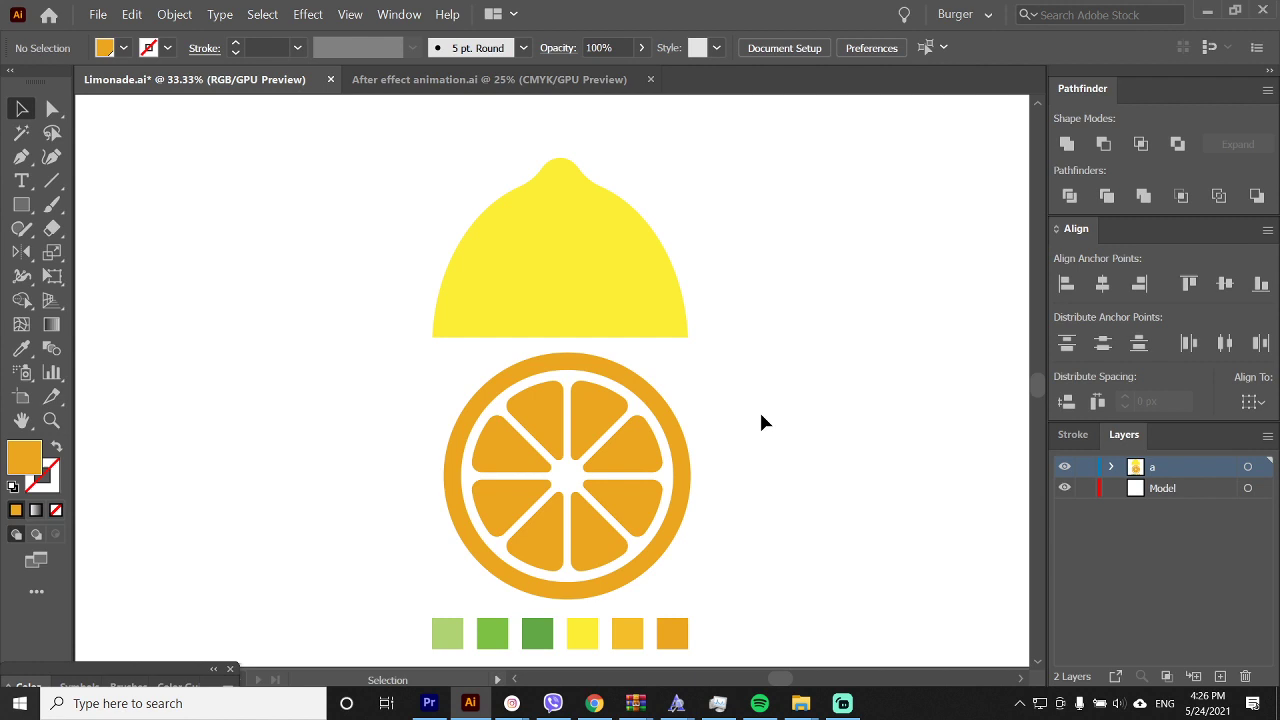
# Squash the whole citrus slice into a flat ellipse and fit it across the full width of the lemon half's base
pyautogui.click(591, 520)
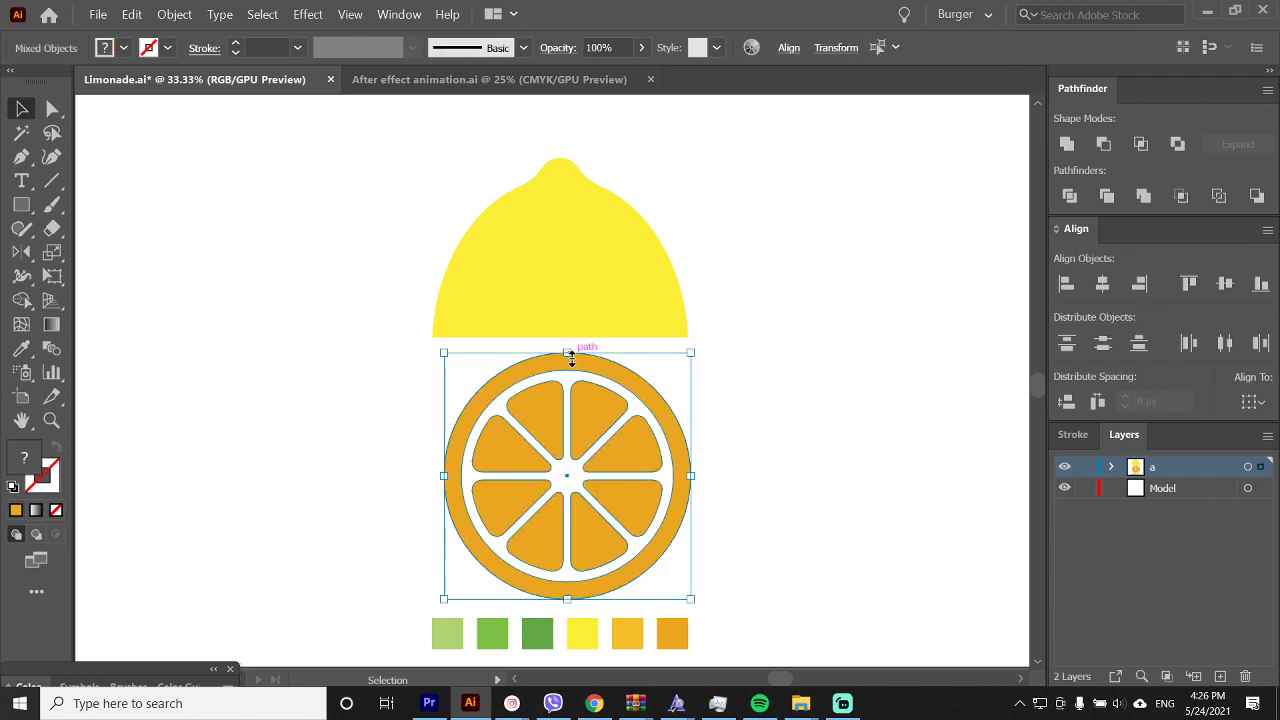
pyautogui.moveTo(571, 357); pyautogui.dragTo(563, 515)
pyautogui.moveTo(573, 548); pyautogui.dragTo(571, 329)
pyautogui.moveTo(480, 335); pyautogui.dragTo(472, 343)
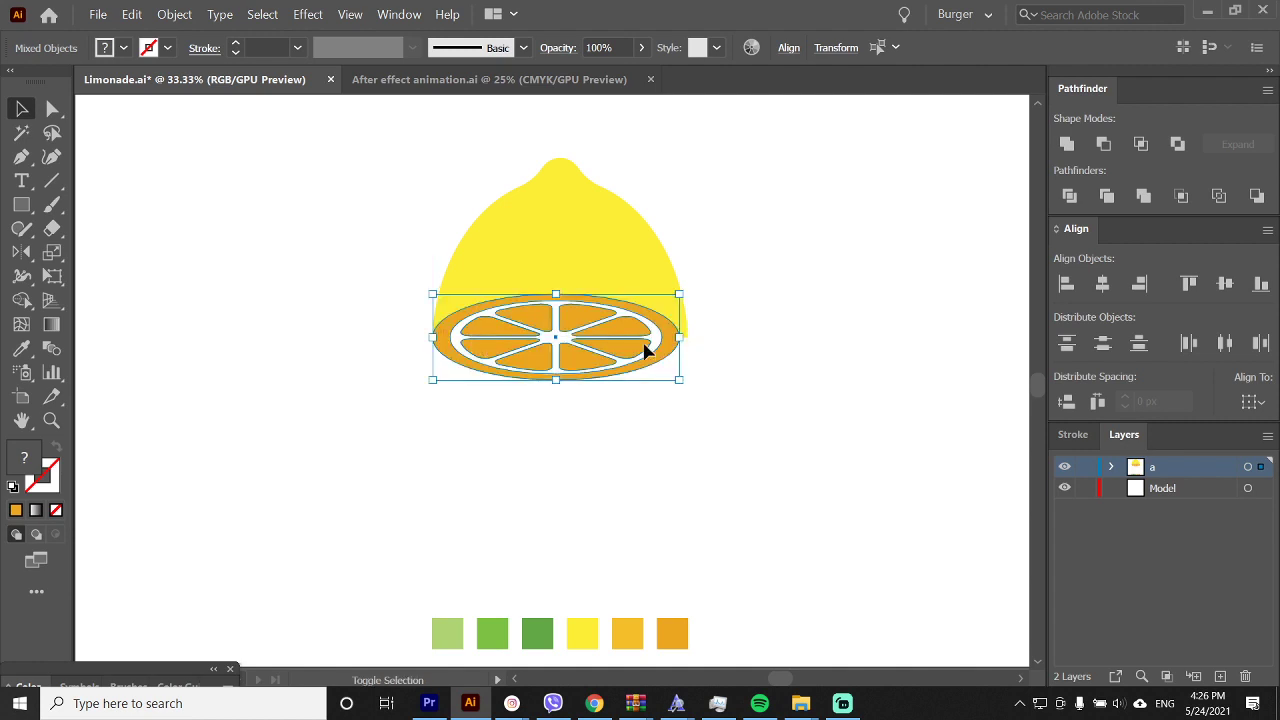
pyautogui.moveTo(679, 337); pyautogui.dragTo(688, 338)
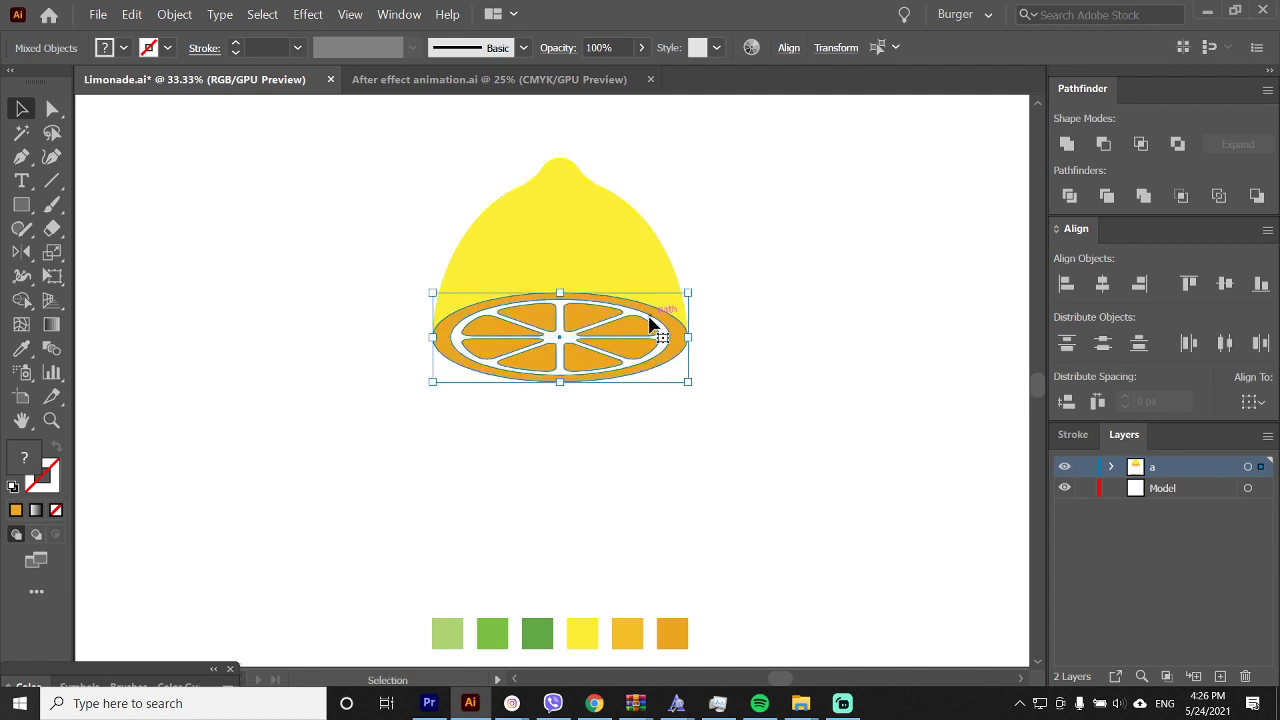
# Resize the white ring and segments inside the orange ellipse so a thicker rim remains along its back edge
pyautogui.click(603, 330)
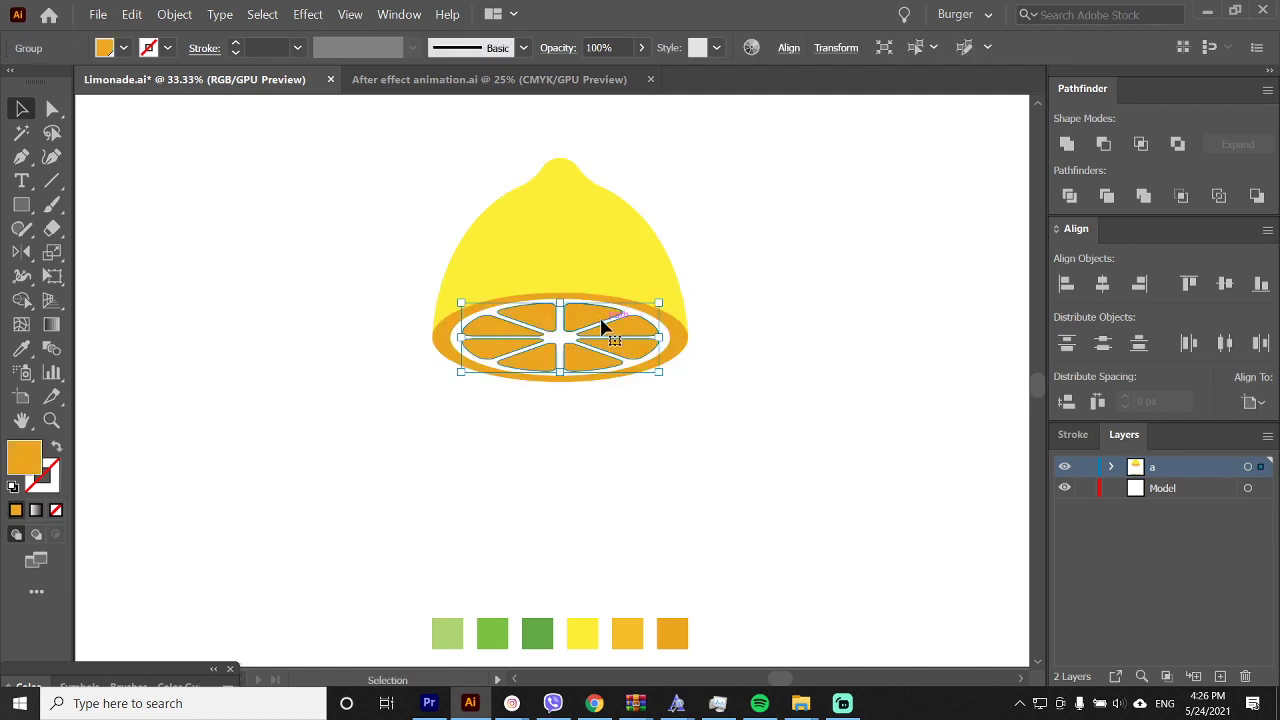
pyautogui.keyDown('shift'); pyautogui.click(659, 324); pyautogui.keyUp('shift')
pyautogui.moveTo(558, 300); pyautogui.dragTo(557, 306)
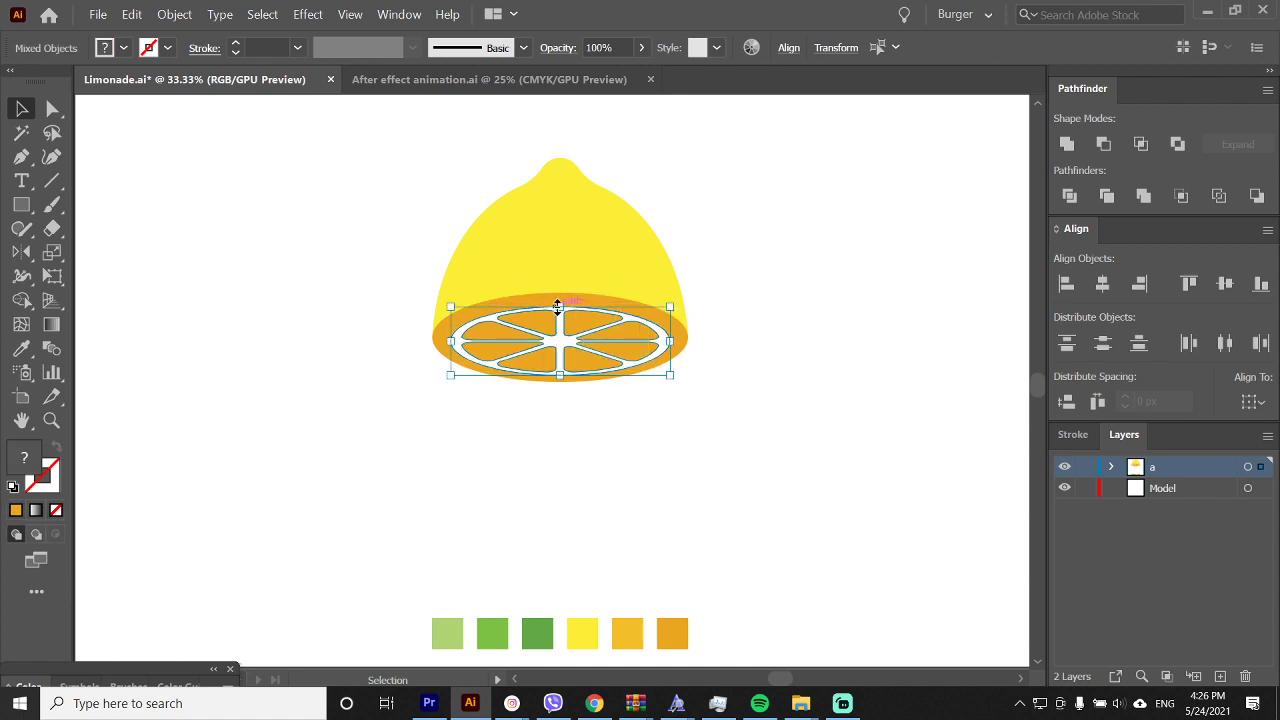
pyautogui.moveTo(670, 341); pyautogui.dragTo(680, 341)
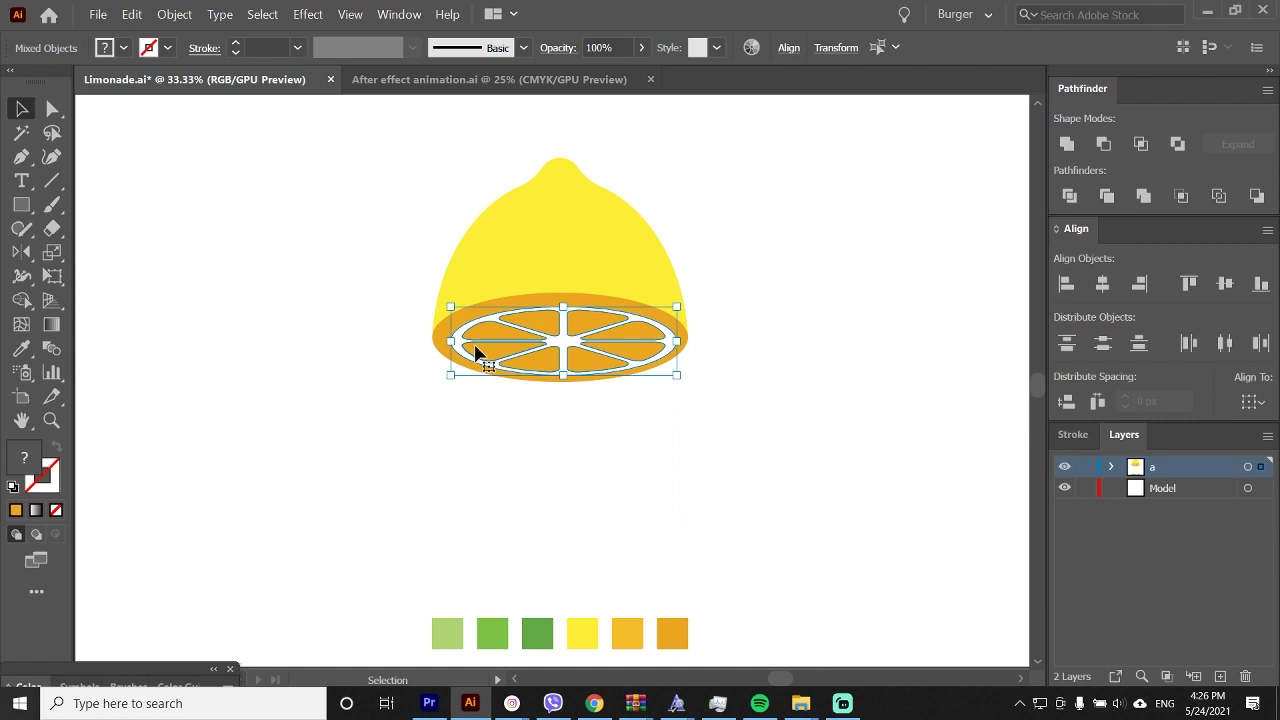
pyautogui.moveTo(452, 341); pyautogui.dragTo(448, 340)
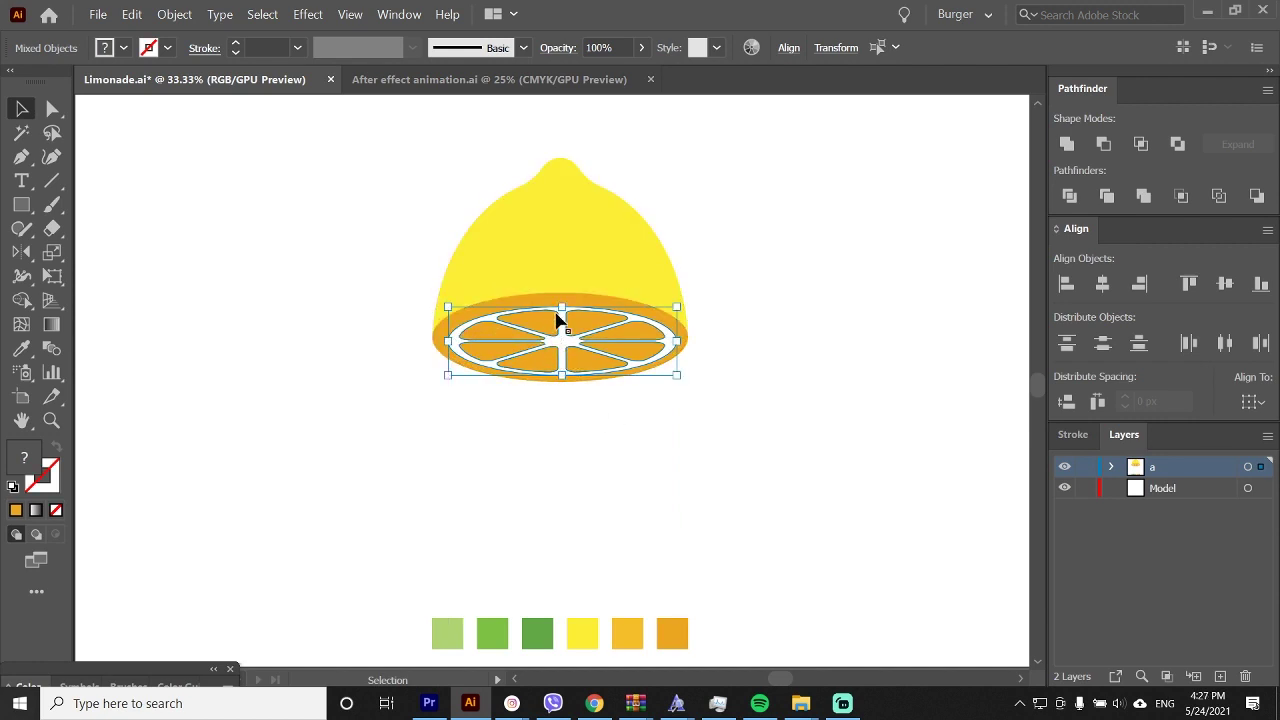
pyautogui.moveTo(561, 306); pyautogui.dragTo(561, 302)
pyautogui.click(808, 297)
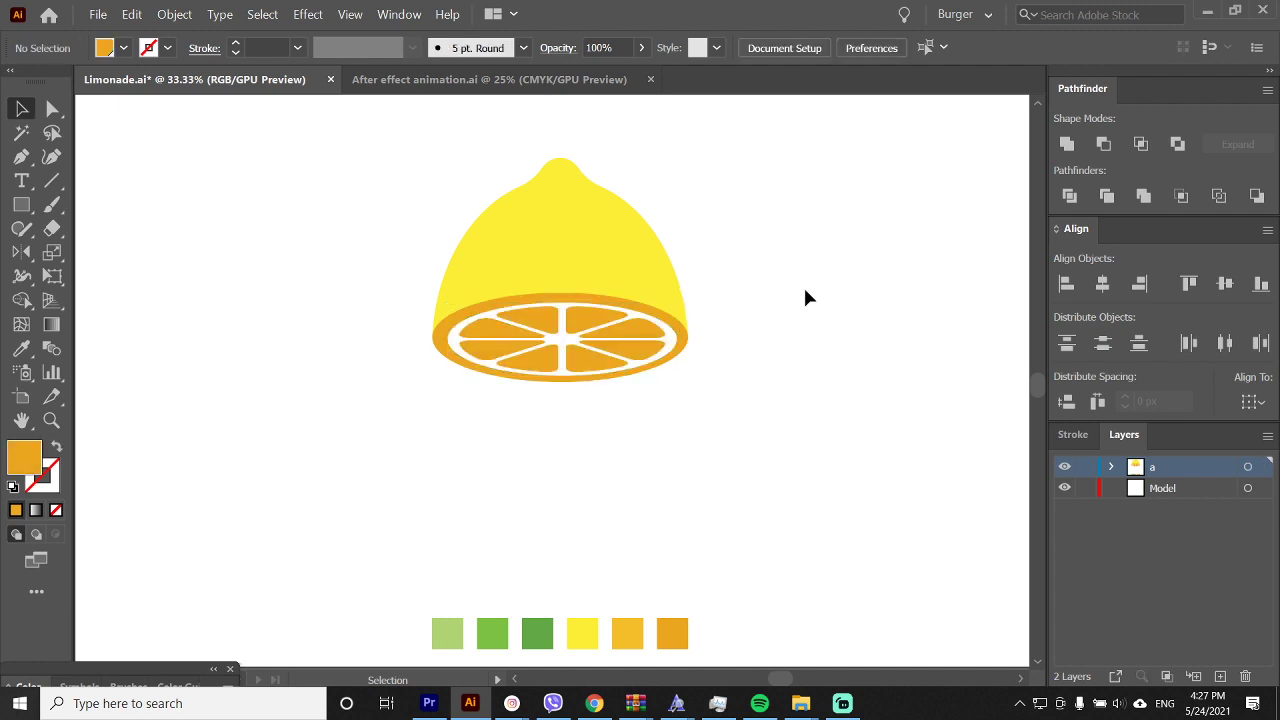
# Create a -20 px Offset Path from the yellow lemon half
pyautogui.press('a')
pyautogui.click(611, 234)
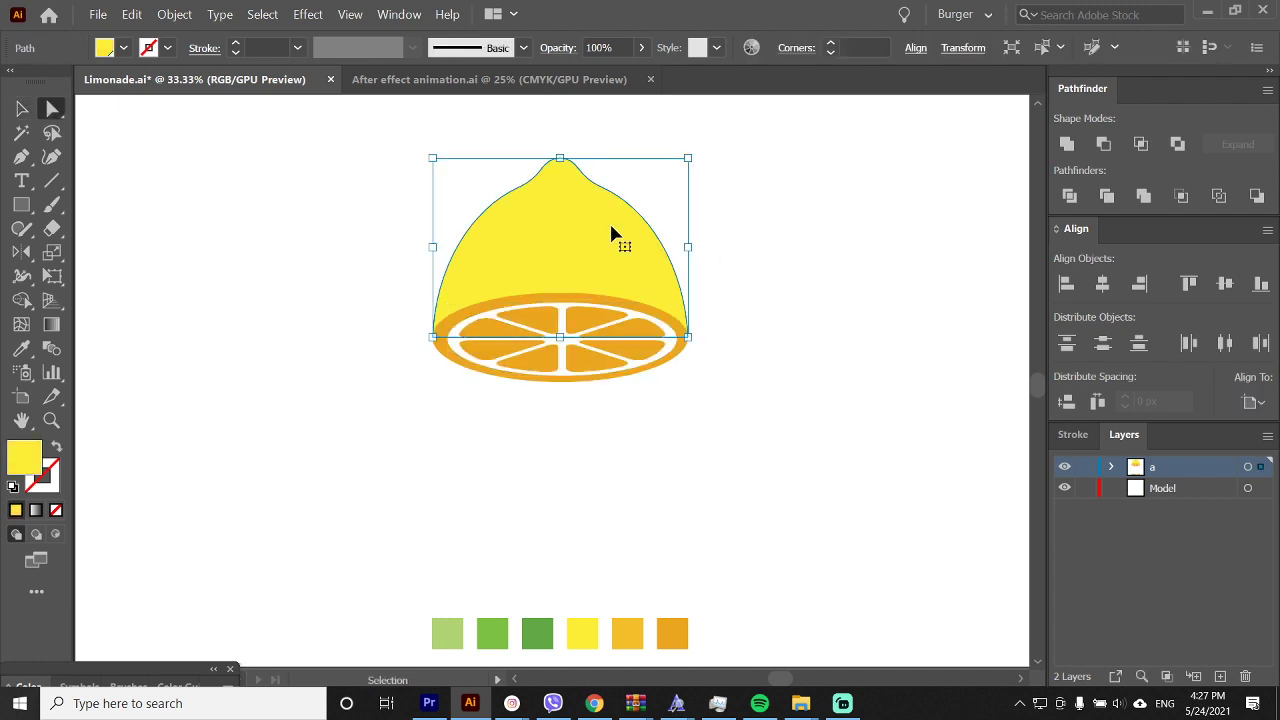
pyautogui.hotkey('ctrl', 'alt', 'o')
pyautogui.write('-20')
pyautogui.press('Return')
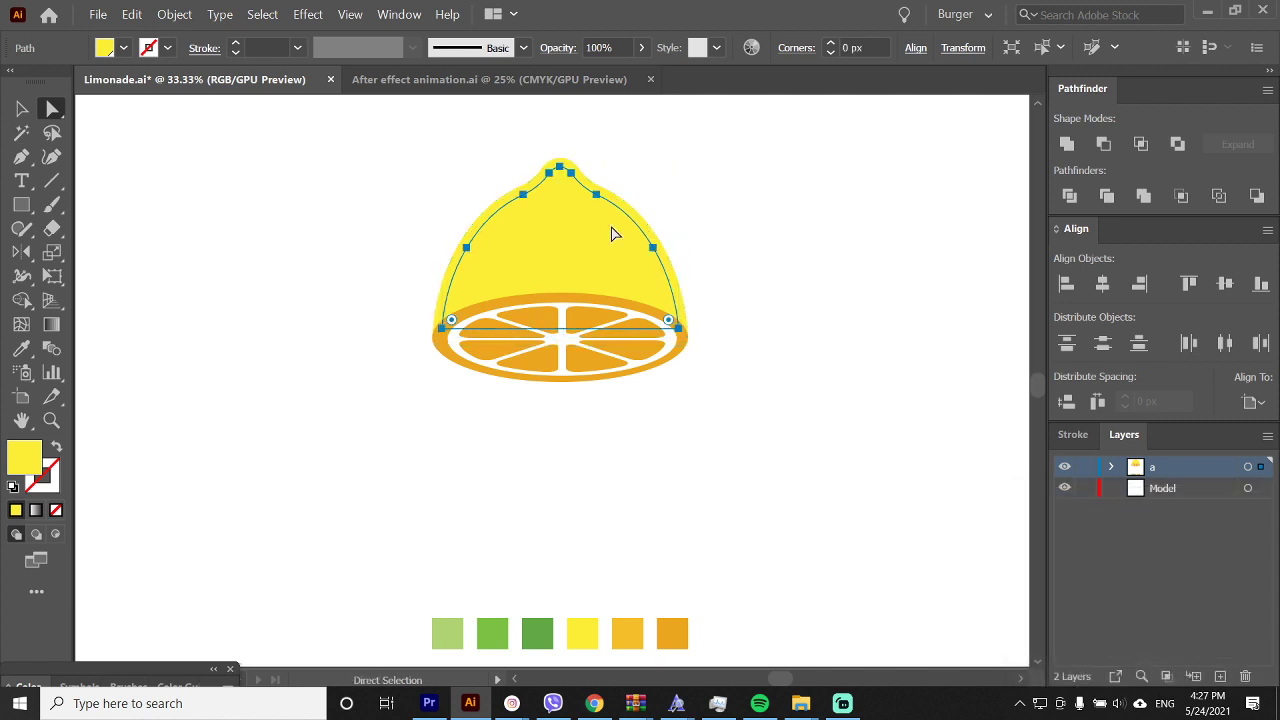
# Fill the lemon half's outer shape with the citrus segments' orange to form a rind outline
pyautogui.click(517, 189)
pyautogui.press('i')
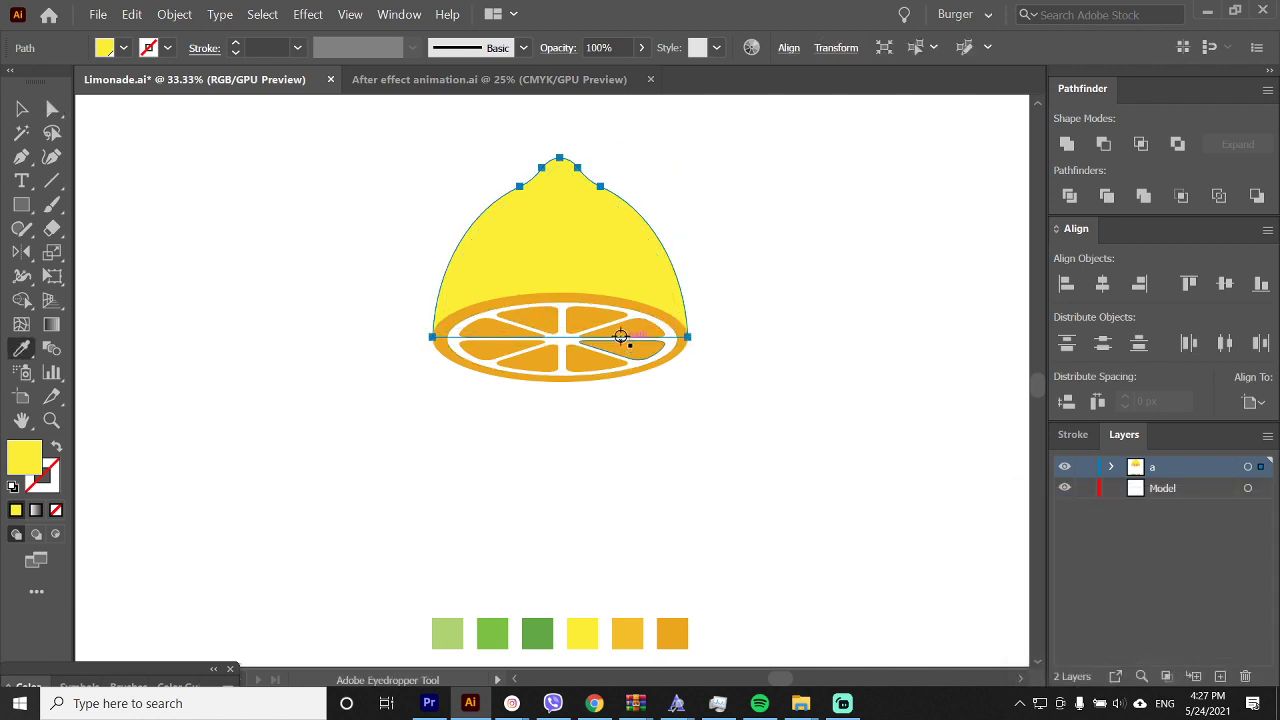
pyautogui.click(621, 336)
pyautogui.press('v')
pyautogui.click(817, 316)
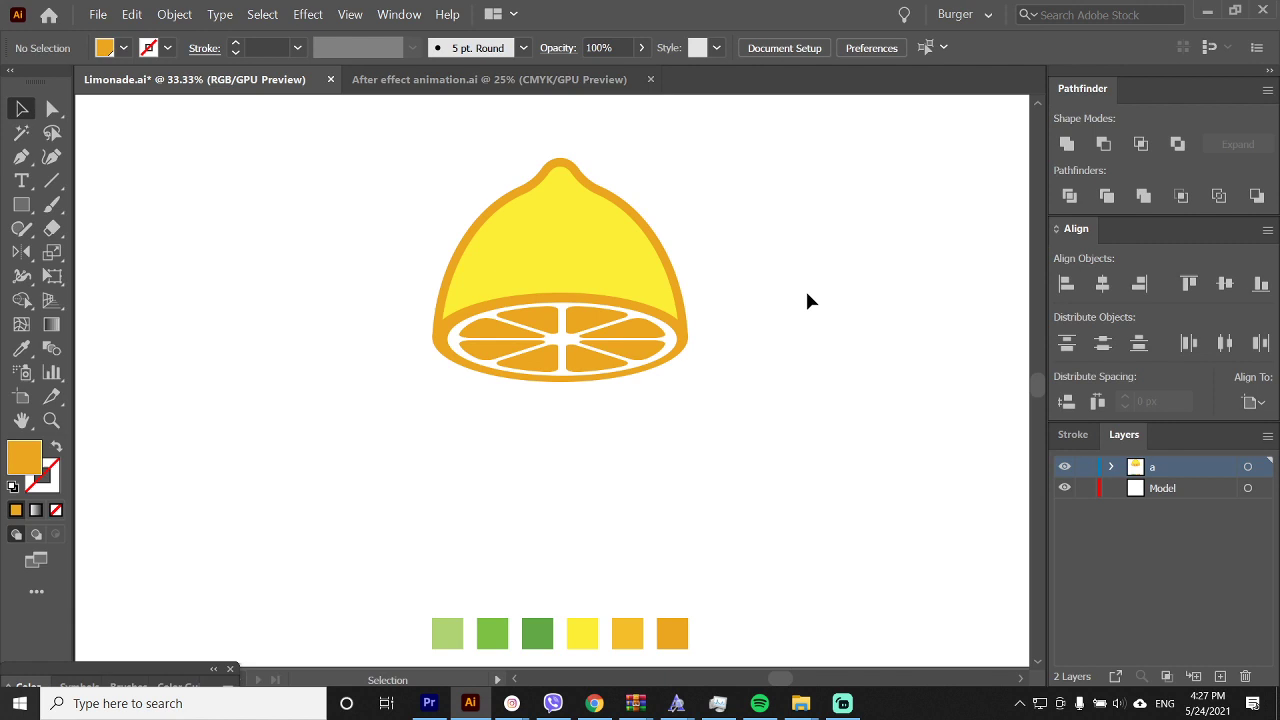
# Duplicate the complete lemon half straight below the original and flip the copy upside down
pyautogui.moveTo(755, 168); pyautogui.dragTo(449, 423)
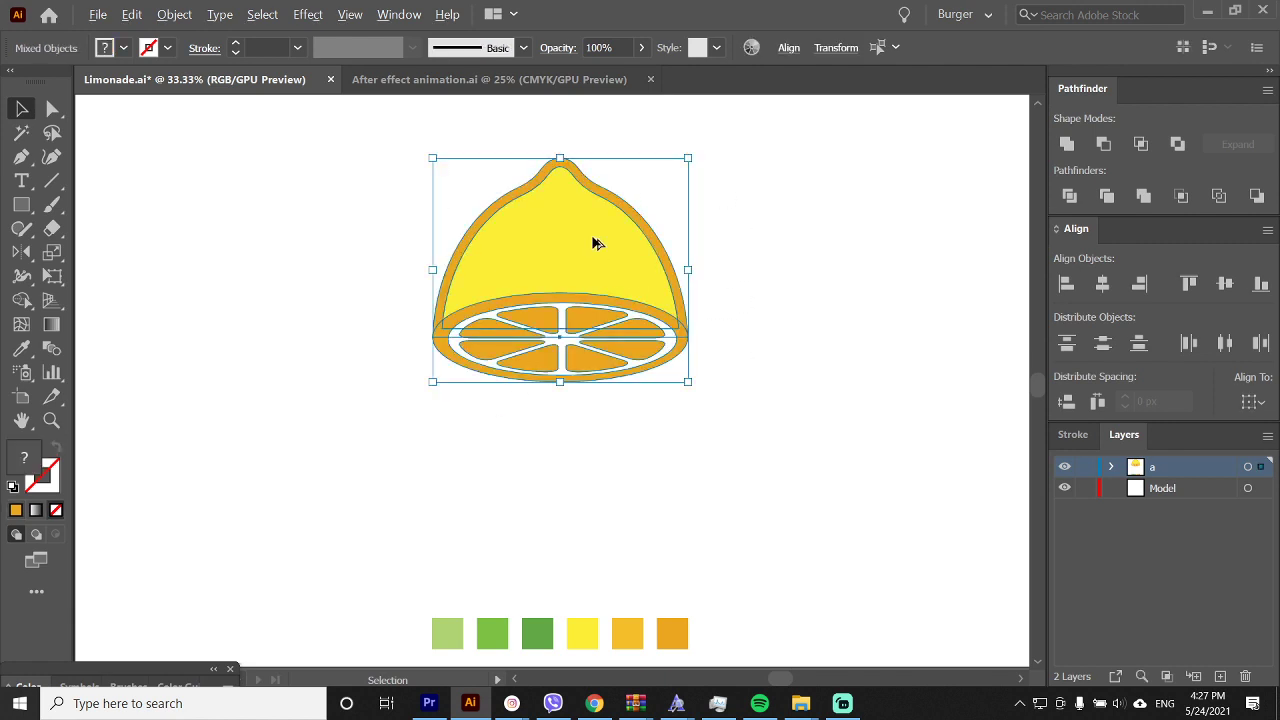
pyautogui.moveTo(594, 245); pyautogui.dragTo(585, 457)
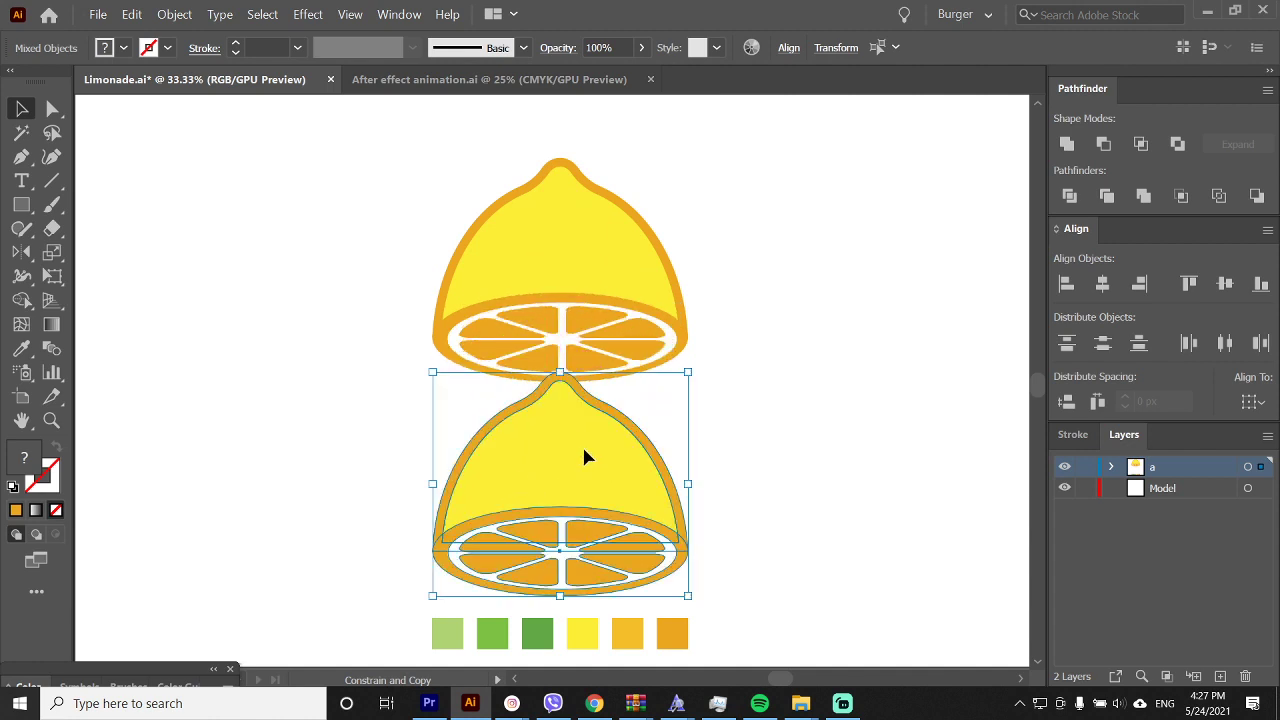
pyautogui.moveTo(694, 369); pyautogui.dragTo(508, 562)
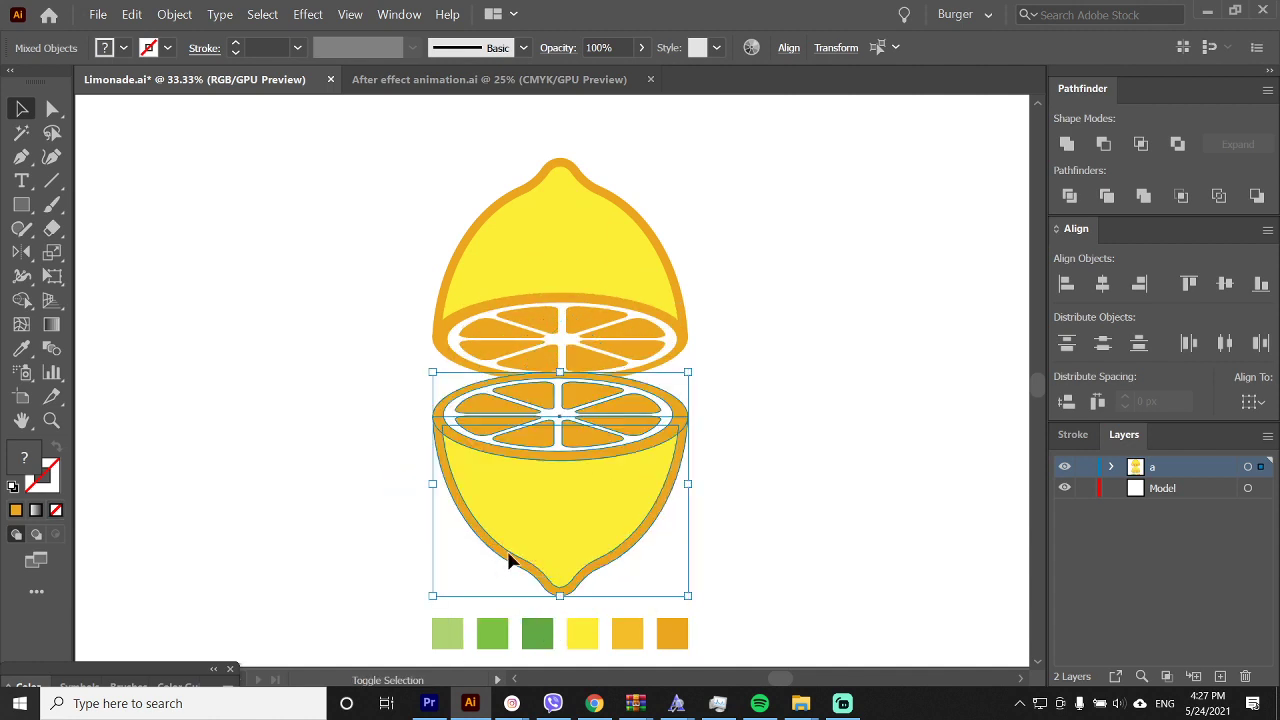
# Shorten the flipped lemon half vertically and space the two halves apart with a clear gap
pyautogui.moveTo(567, 407); pyautogui.dragTo(567, 430)
pyautogui.moveTo(561, 618); pyautogui.dragTo(566, 571)
pyautogui.moveTo(577, 472); pyautogui.dragTo(577, 487)
pyautogui.moveTo(405, 157)
pyautogui.mouseDown()
pyautogui.moveTo(687, 375)
pyautogui.moveTo(649, 303)
pyautogui.mouseUp()
pyautogui.click(672, 553)
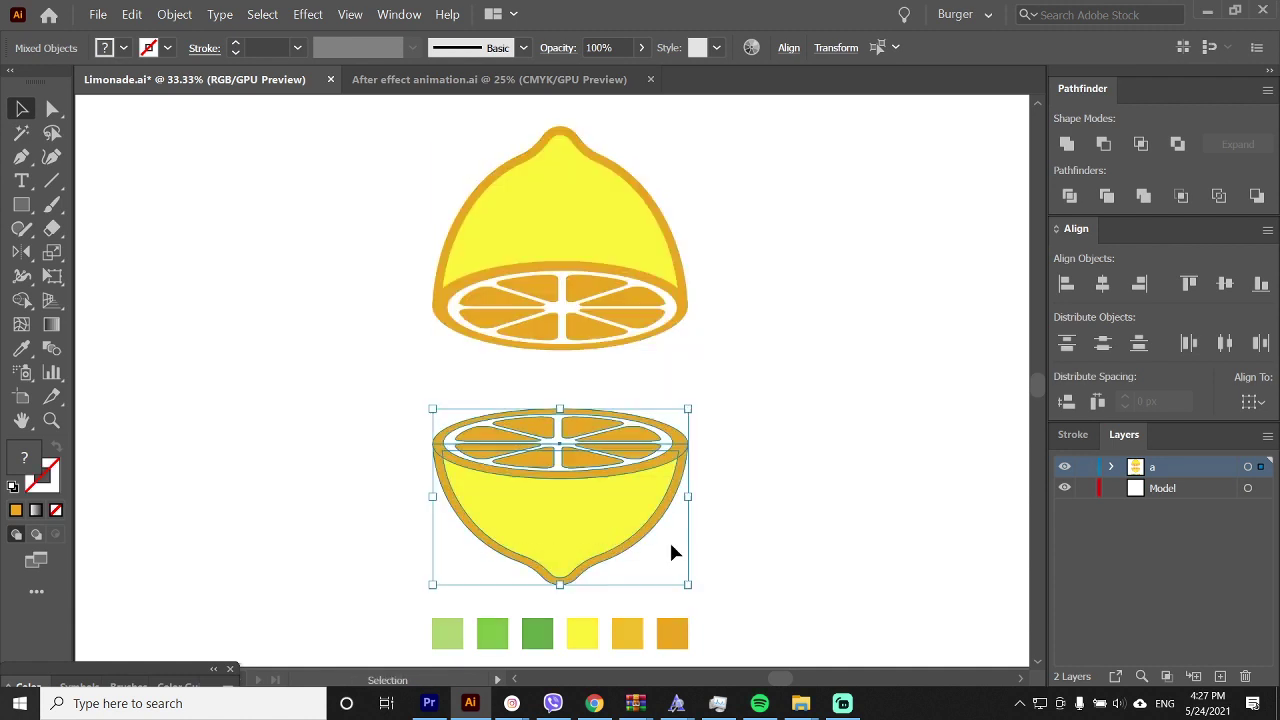
pyautogui.moveTo(560, 408); pyautogui.dragTo(560, 427)
# Tilt the lower lemon half slightly clockwise and the upper half slightly counter-clockwise
pyautogui.moveTo(698, 420); pyautogui.dragTo(708, 440)
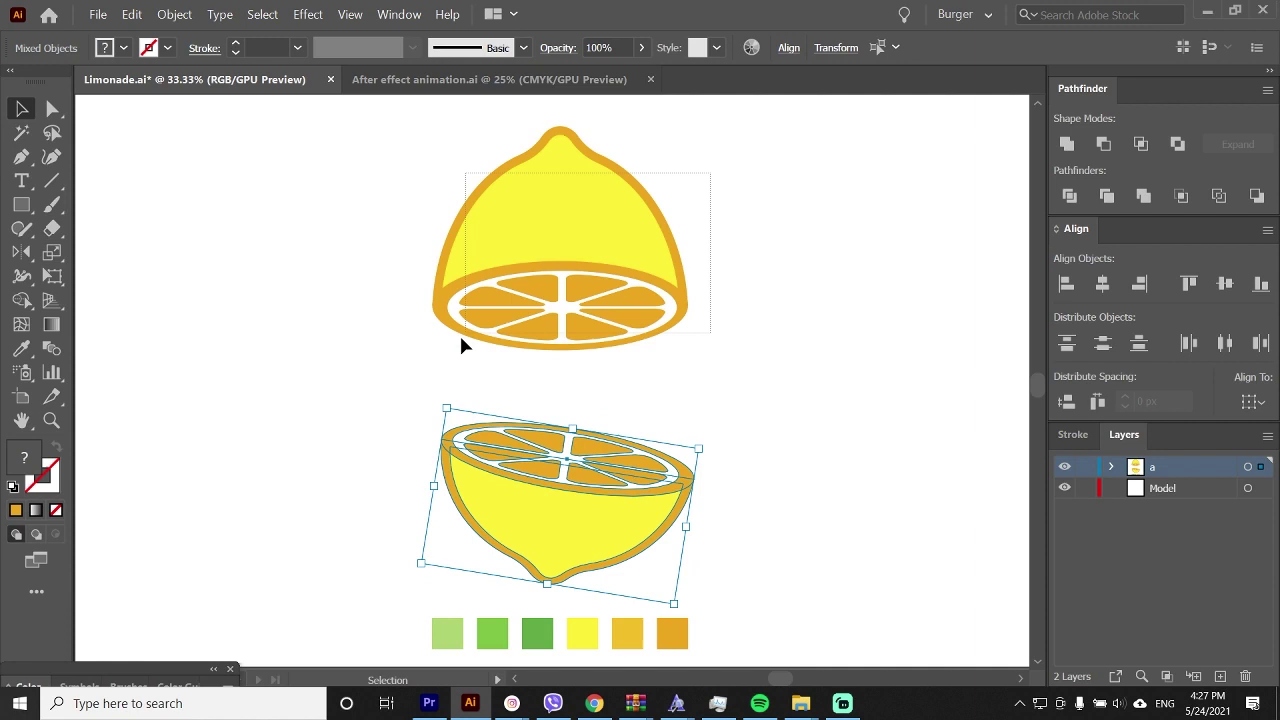
pyautogui.moveTo(460, 337); pyautogui.dragTo(458, 339)
pyautogui.moveTo(698, 346); pyautogui.dragTo(712, 331)
pyautogui.click(720, 349)
# Scale both lemon halves down together slightly and shift the lower half down a little
pyautogui.moveTo(720, 285); pyautogui.dragTo(606, 380)
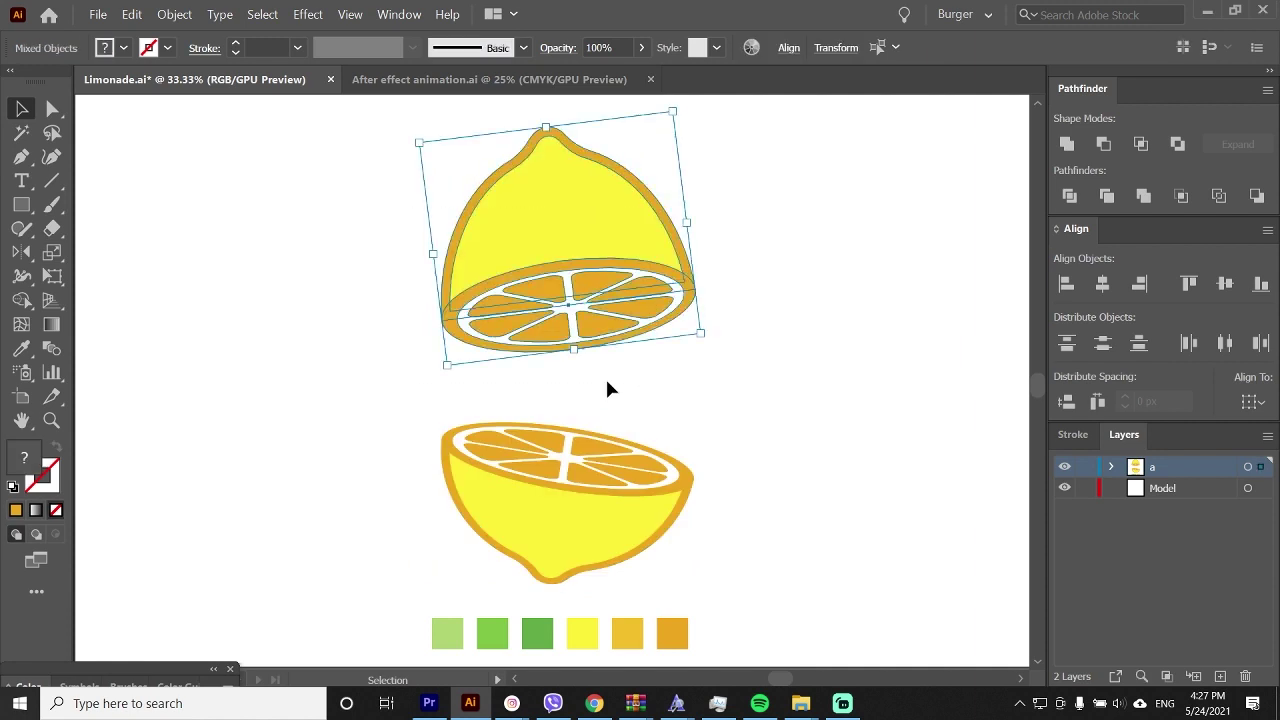
pyautogui.keyDown('shift'); pyautogui.click(620, 445); pyautogui.keyUp('shift')
pyautogui.moveTo(567, 127); pyautogui.dragTo(566, 147)
pyautogui.click(587, 241)
pyautogui.click(718, 211)
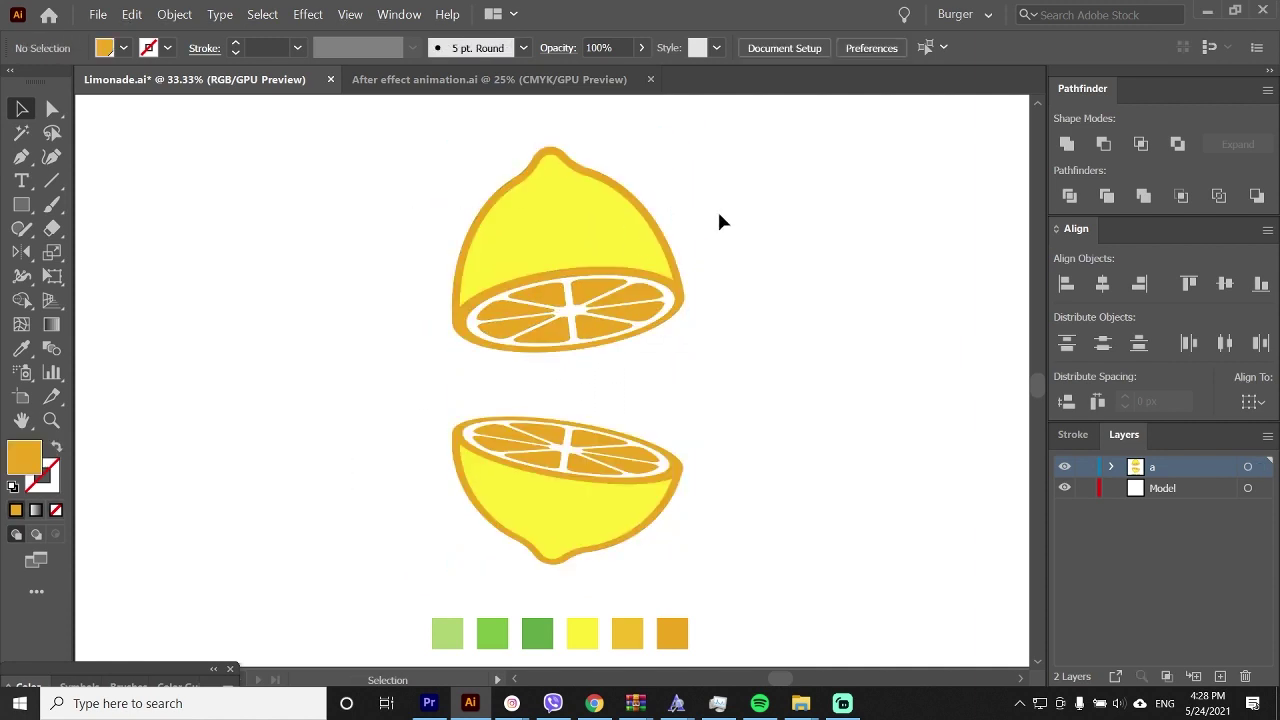
pyautogui.moveTo(490, 386); pyautogui.dragTo(580, 504)
pyautogui.moveTo(582, 505); pyautogui.dragTo(582, 514)
pyautogui.click(758, 401)
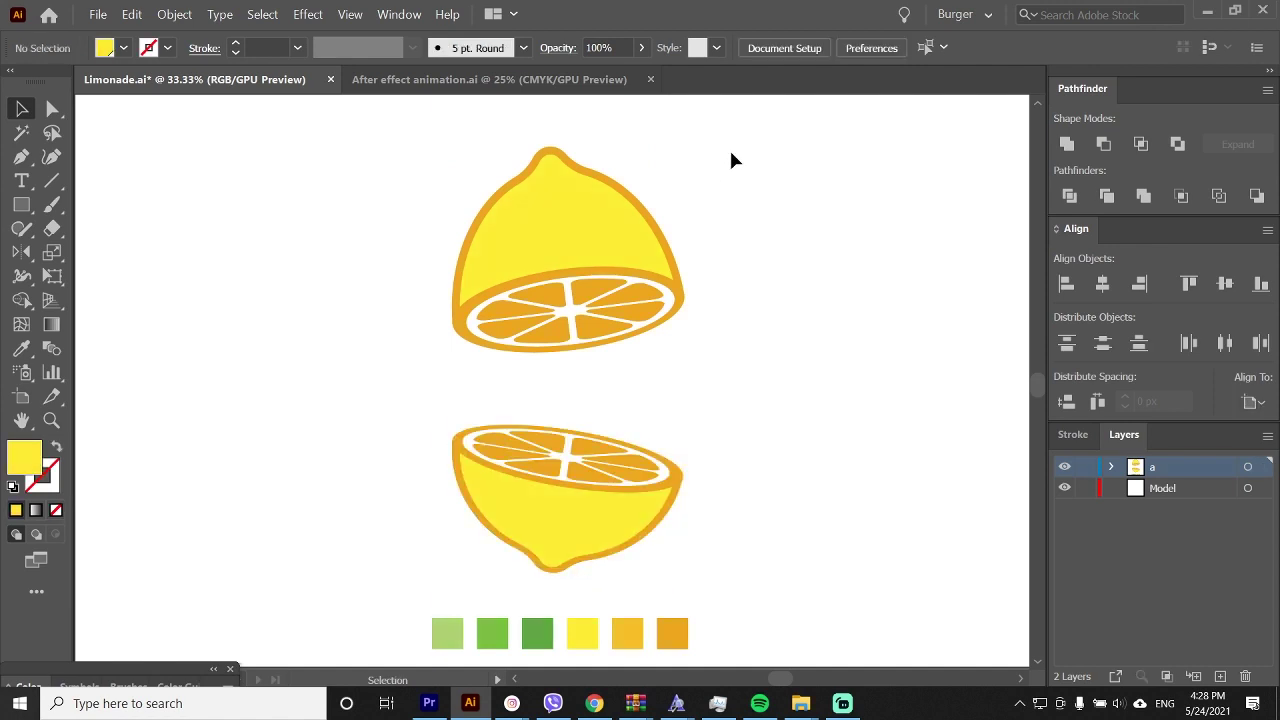
# Trim the upper lemon half's overlapping shapes with Pathfinder and ungroup the result
pyautogui.moveTo(731, 161); pyautogui.dragTo(500, 372)
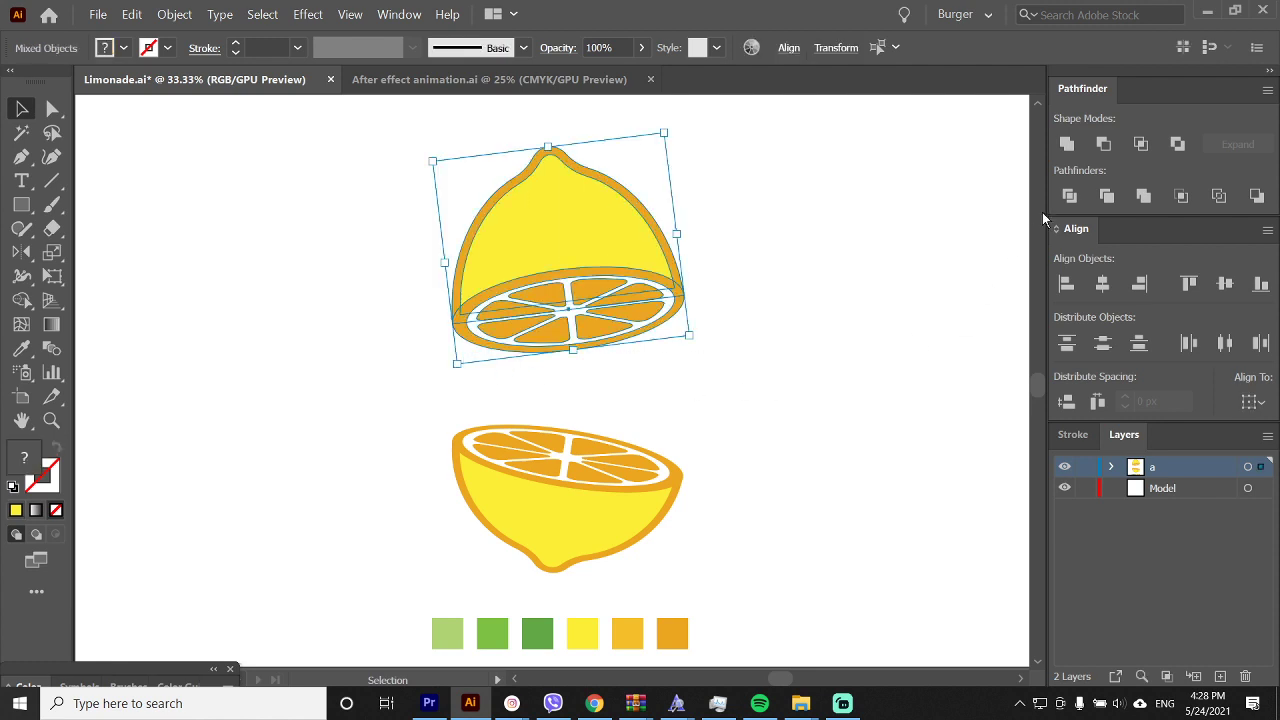
pyautogui.click(1104, 197)
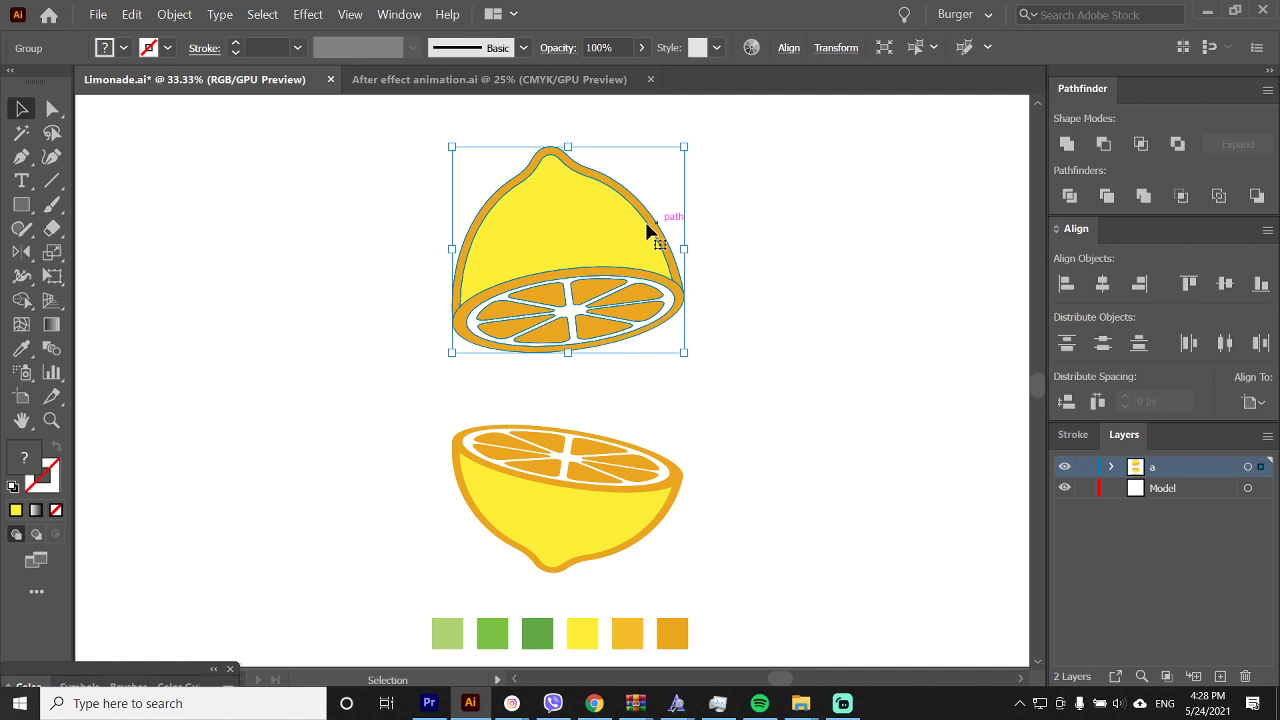
pyautogui.rightClick(628, 226)
pyautogui.click(687, 344)
# Pull the upper half's yellow body and orange rim apart to check the trimmed pieces, and undo the moves
pyautogui.click(597, 228)
pyautogui.click(713, 224)
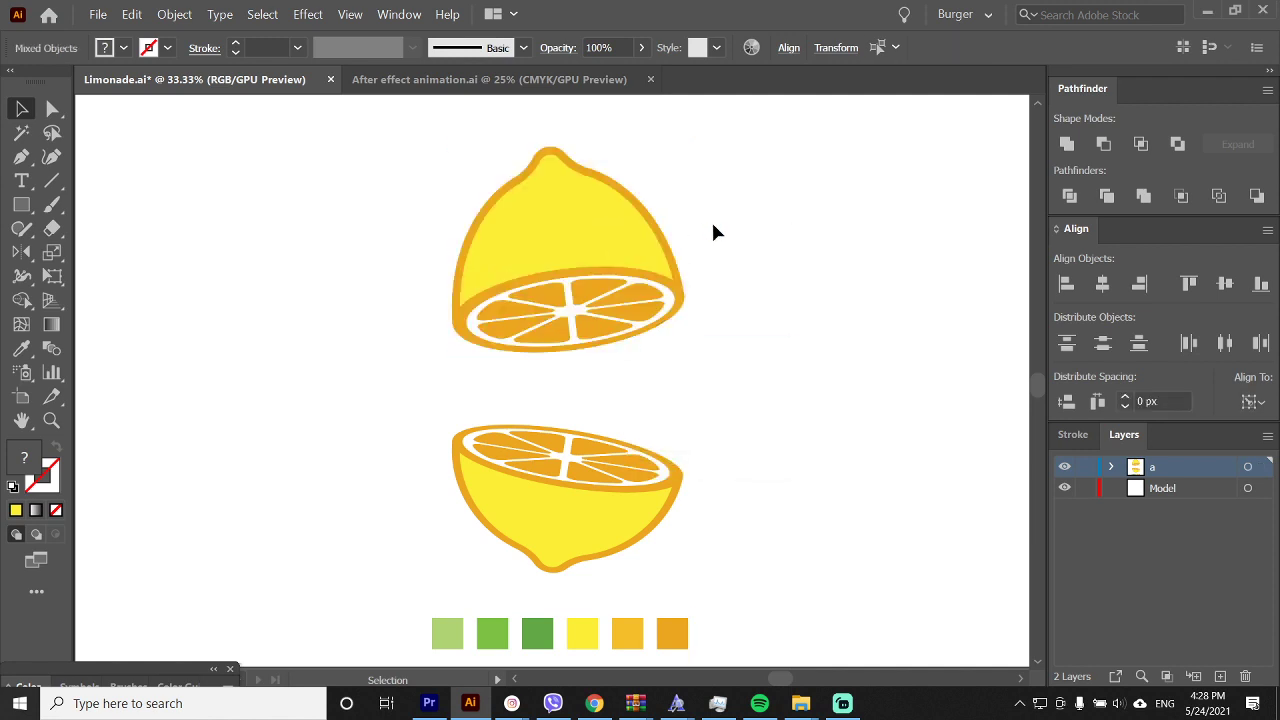
pyautogui.moveTo(611, 233); pyautogui.dragTo(488, 215)
pyautogui.moveTo(657, 276); pyautogui.dragTo(787, 287)
pyautogui.hotkey('ctrl', 'z')
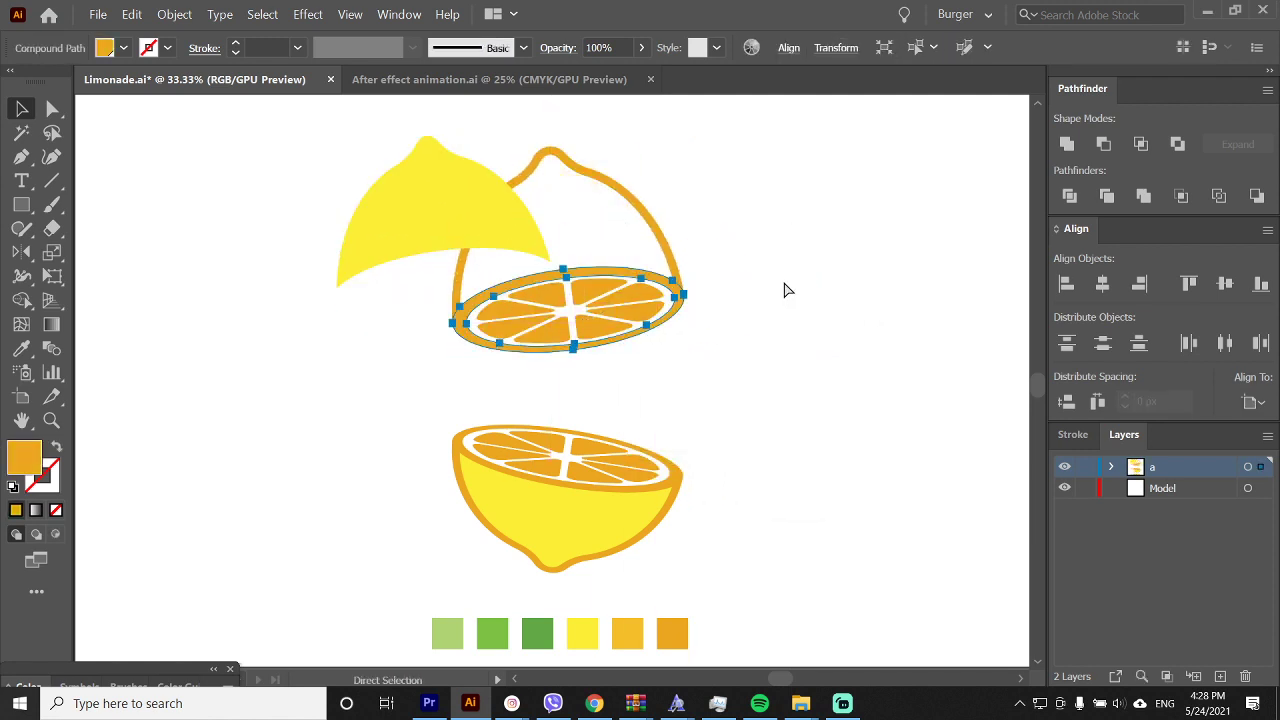
pyautogui.hotkey('ctrl', 'z')
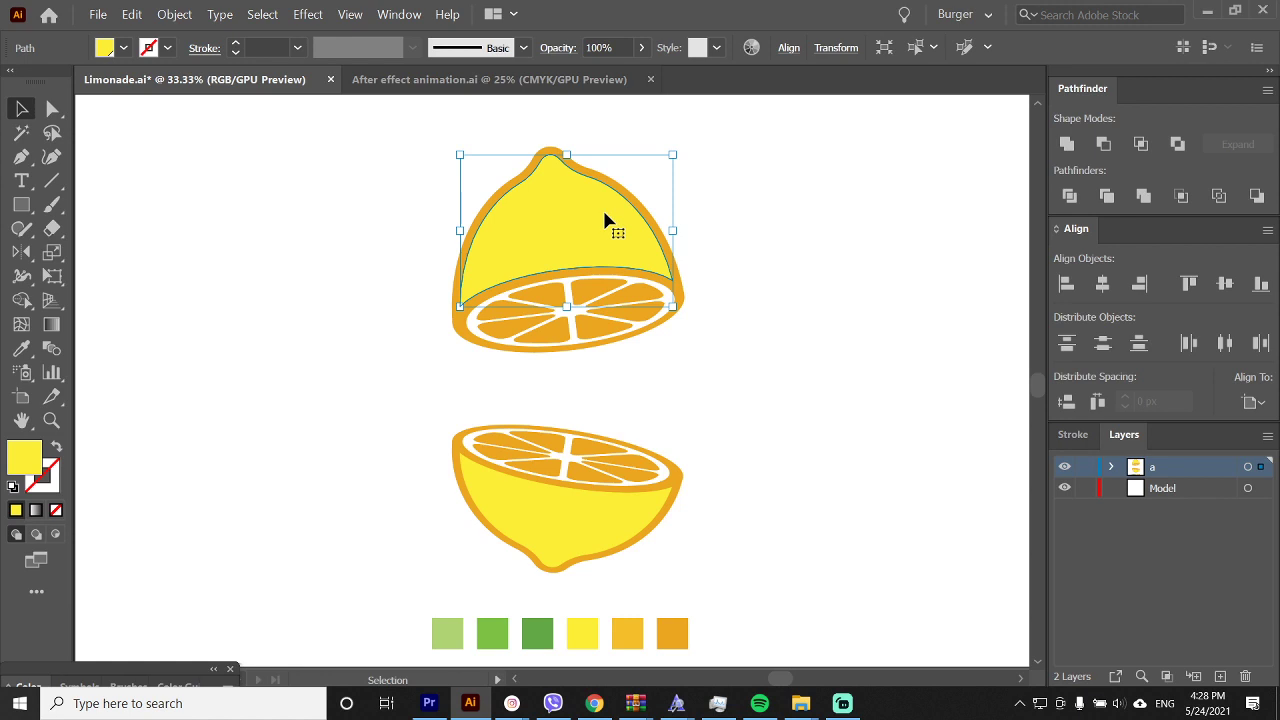
# Stack copies of the upper half's yellow body in place, with a narrowed yellow copy in front of a full-size amber one
pyautogui.press('a')
pyautogui.press('ctrl')
pyautogui.moveTo(460, 234); pyautogui.dragTo(482, 232)
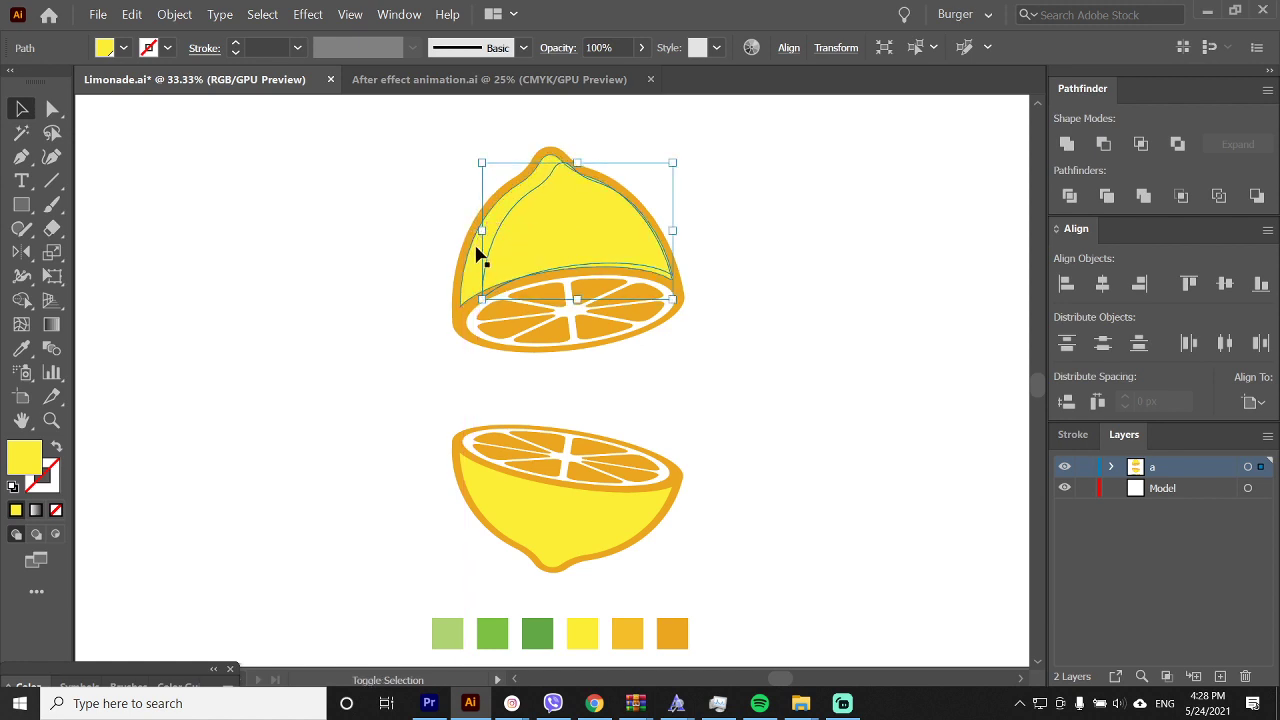
pyautogui.click(630, 627)
pyautogui.press('ctrl')
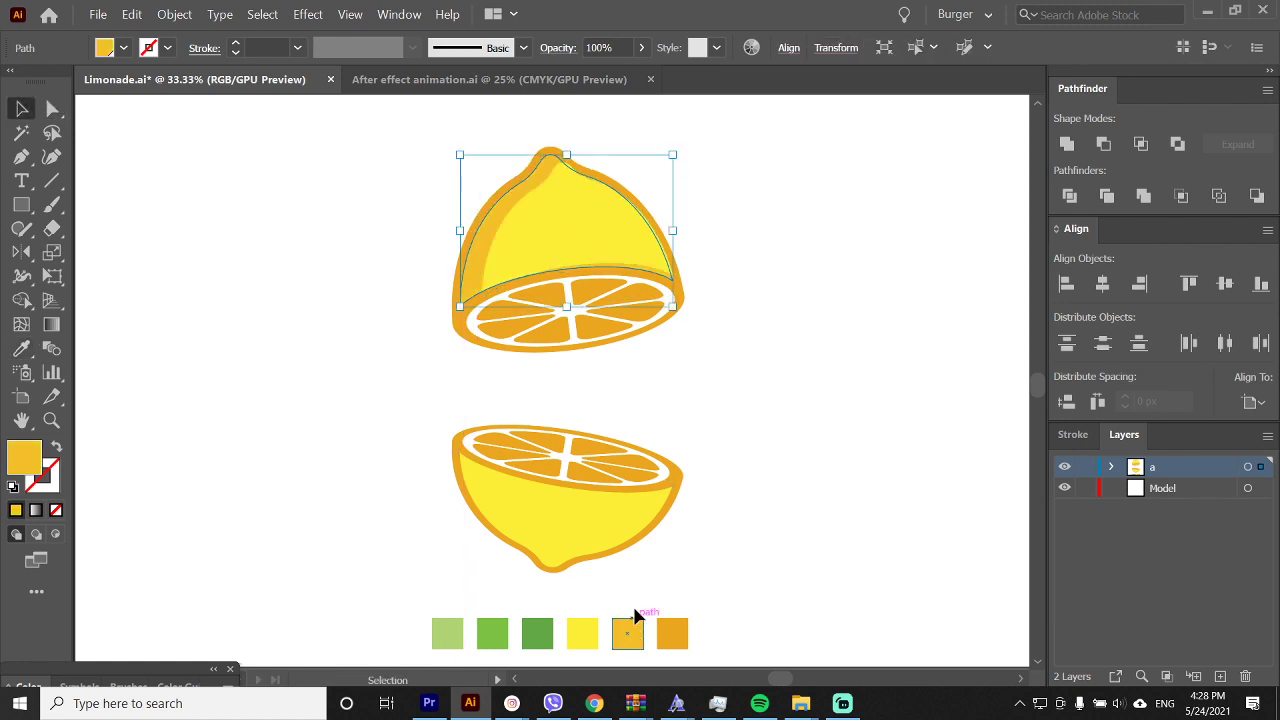
pyautogui.click(643, 385)
# Enlarge the narrowed front copy slightly and subtract it from the amber copy, leaving a shading band on the upper lemon half
pyautogui.click(591, 214)
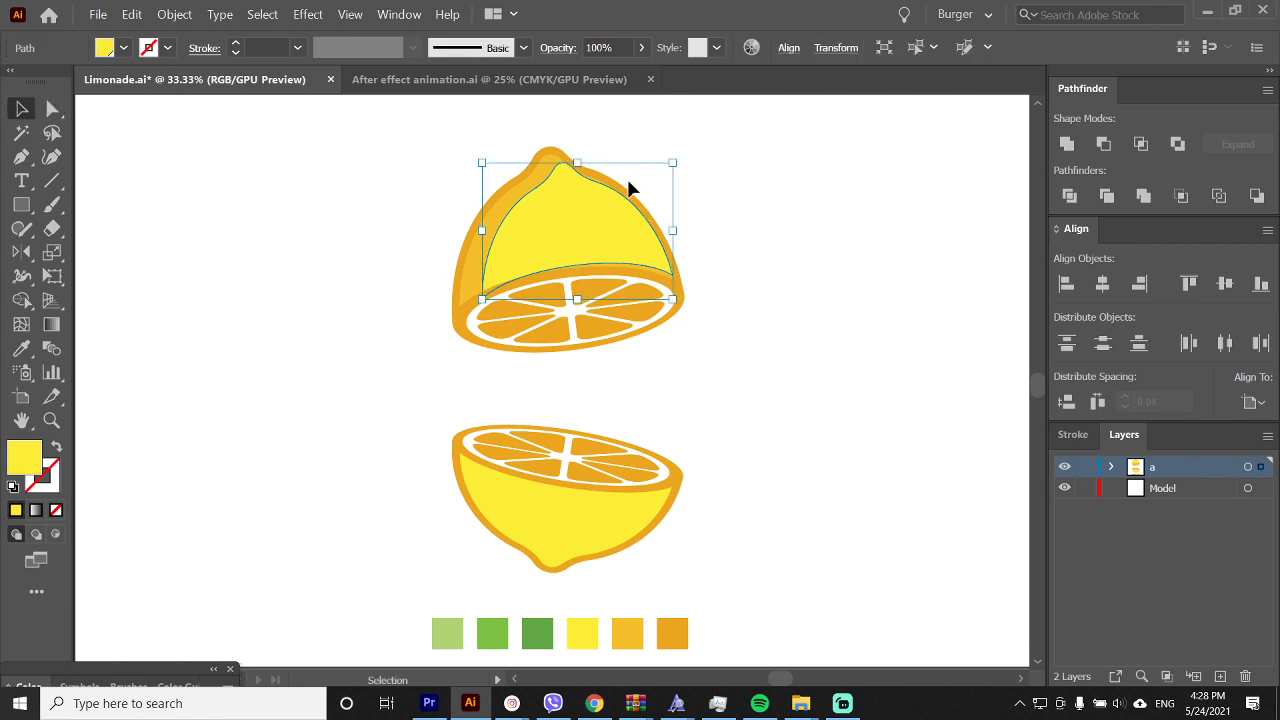
pyautogui.moveTo(673, 165); pyautogui.dragTo(679, 158)
pyautogui.press('a')
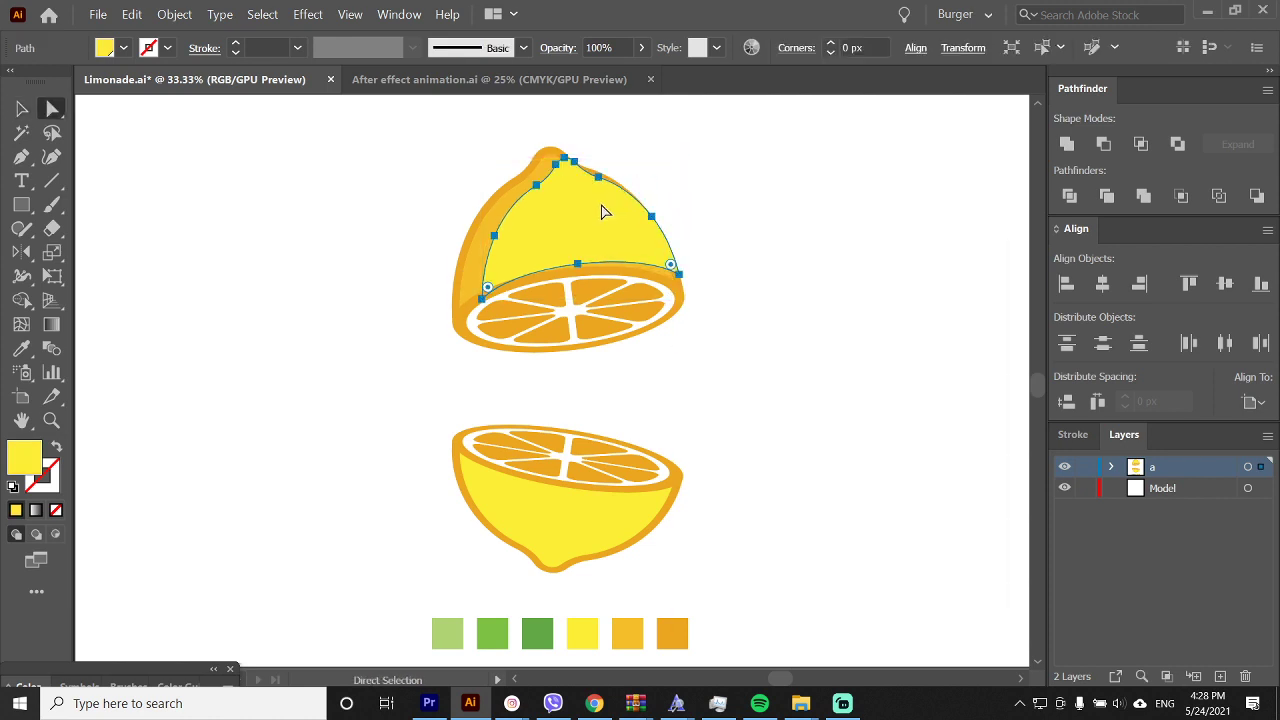
pyautogui.keyDown('shift'); pyautogui.click(485, 250); pyautogui.keyUp('shift')
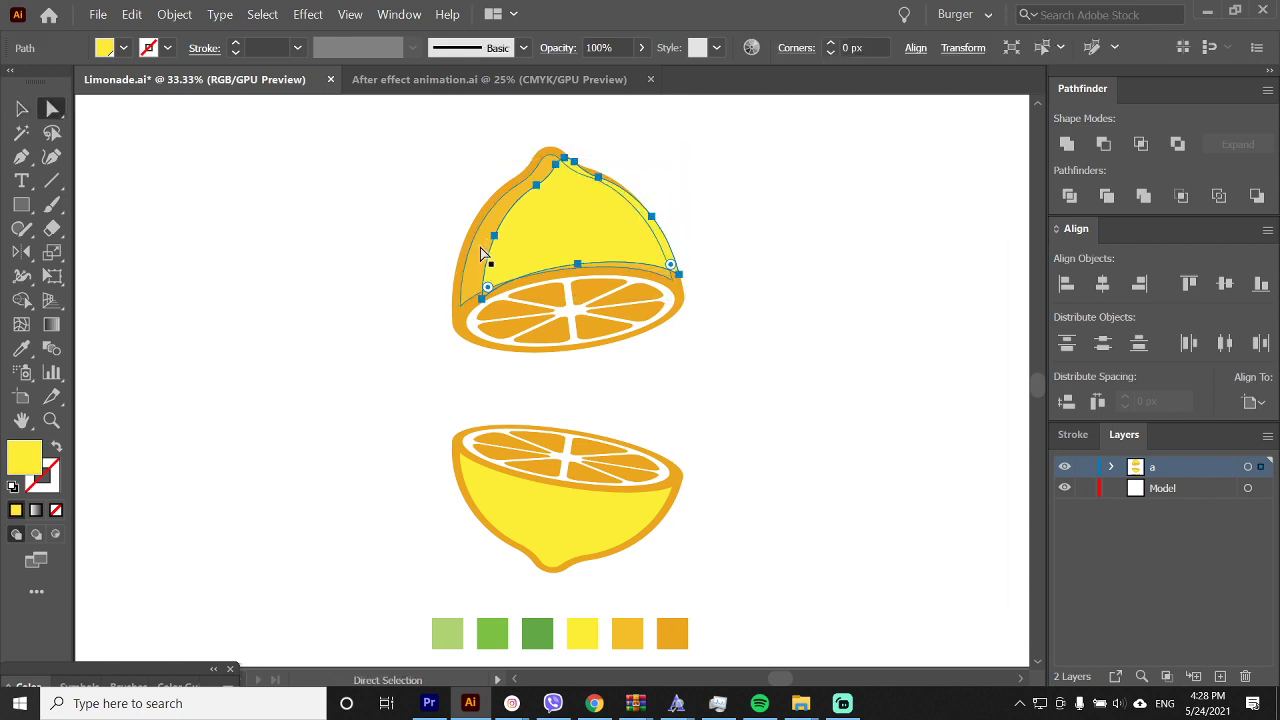
pyautogui.click(1102, 145)
pyautogui.press('v')
pyautogui.click(880, 192)
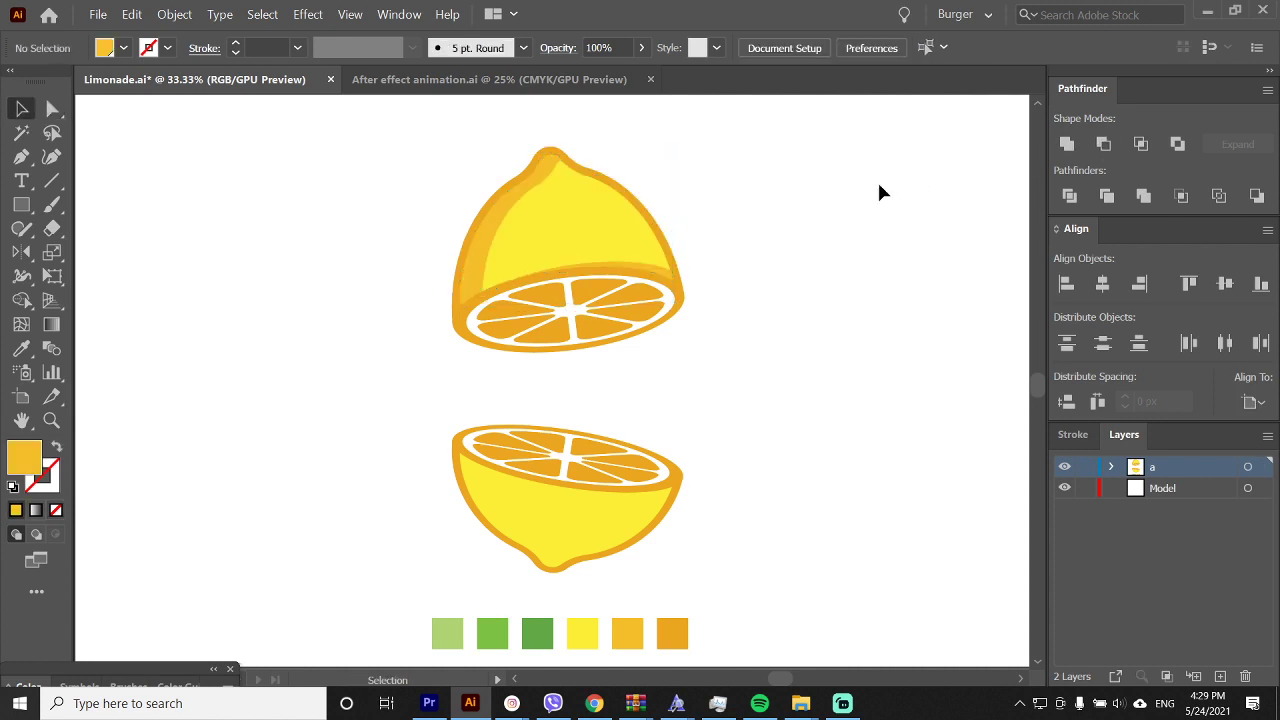
# Duplicate the lower lemon half's untrimmed yellow body in place
pyautogui.press('a')
pyautogui.click(526, 516)
pyautogui.hotkey('ctrl', 'c')
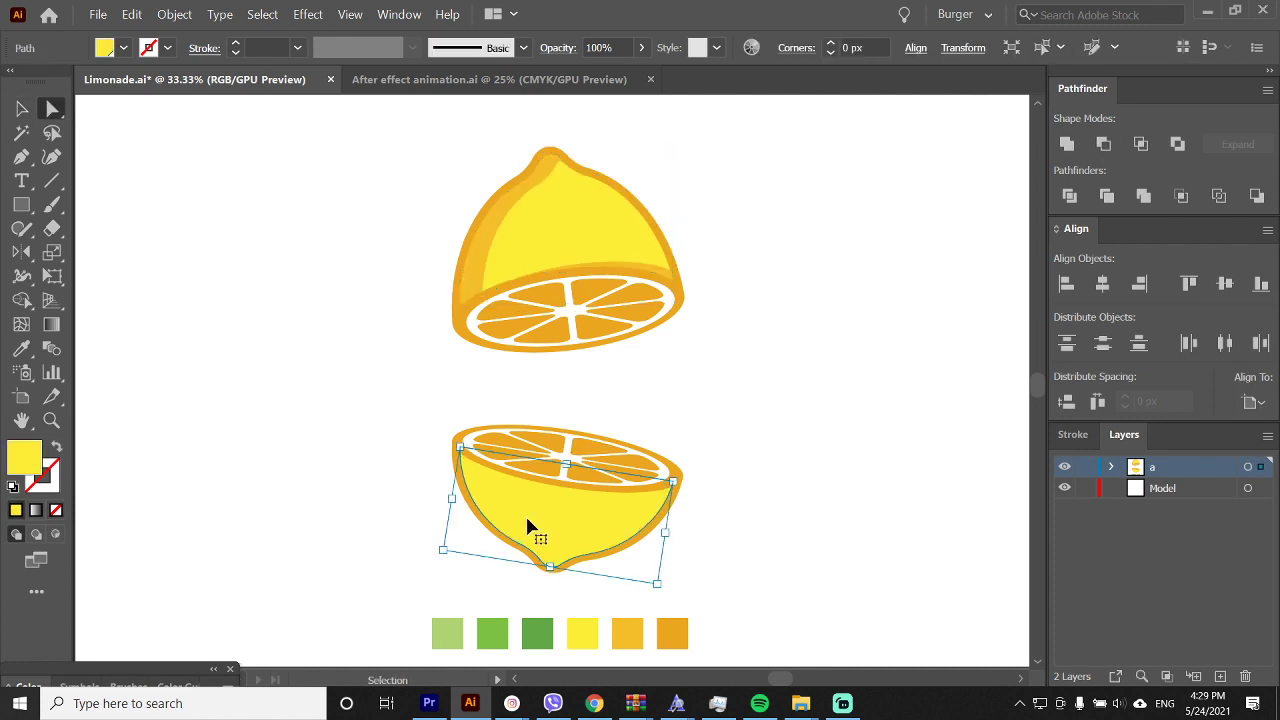
pyautogui.hotkey('ctrl', 'f')
# Trim the lower lemon half's overlapping shapes with Pathfinder and ungroup the result
pyautogui.press('v')
pyautogui.moveTo(412, 396); pyautogui.dragTo(728, 580)
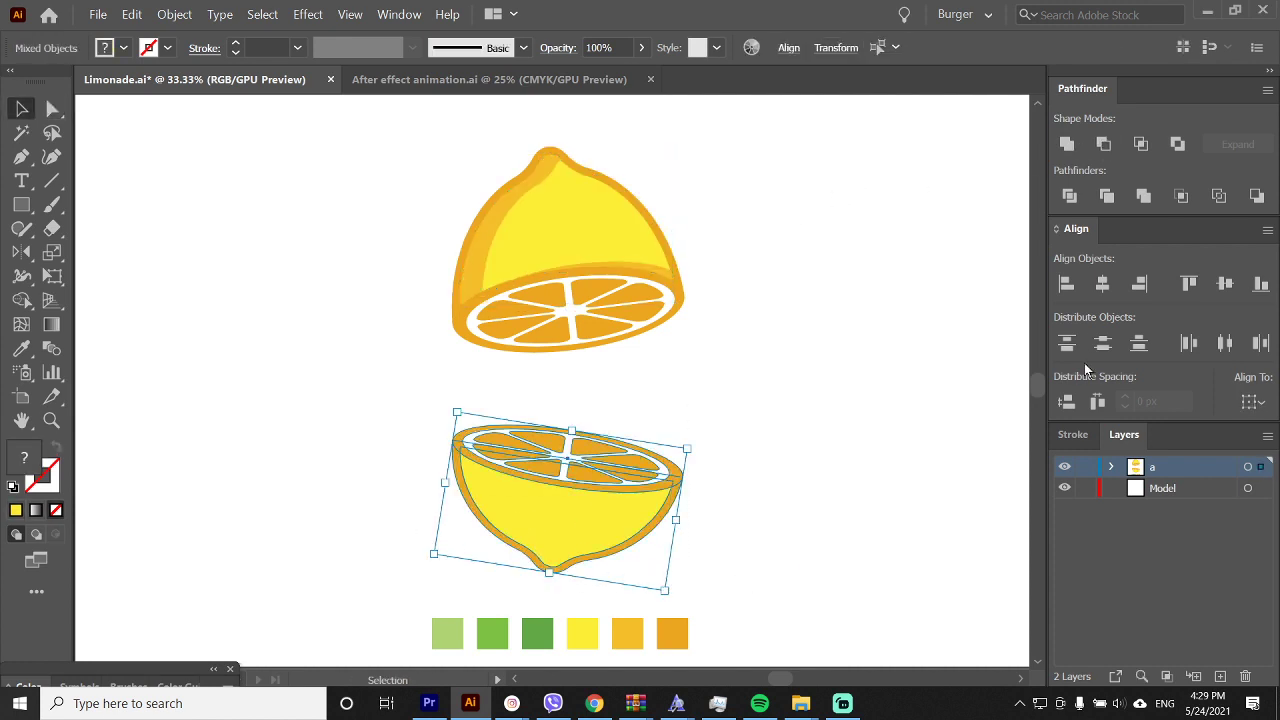
pyautogui.click(1093, 198)
pyautogui.rightClick(586, 426)
pyautogui.click(615, 547)
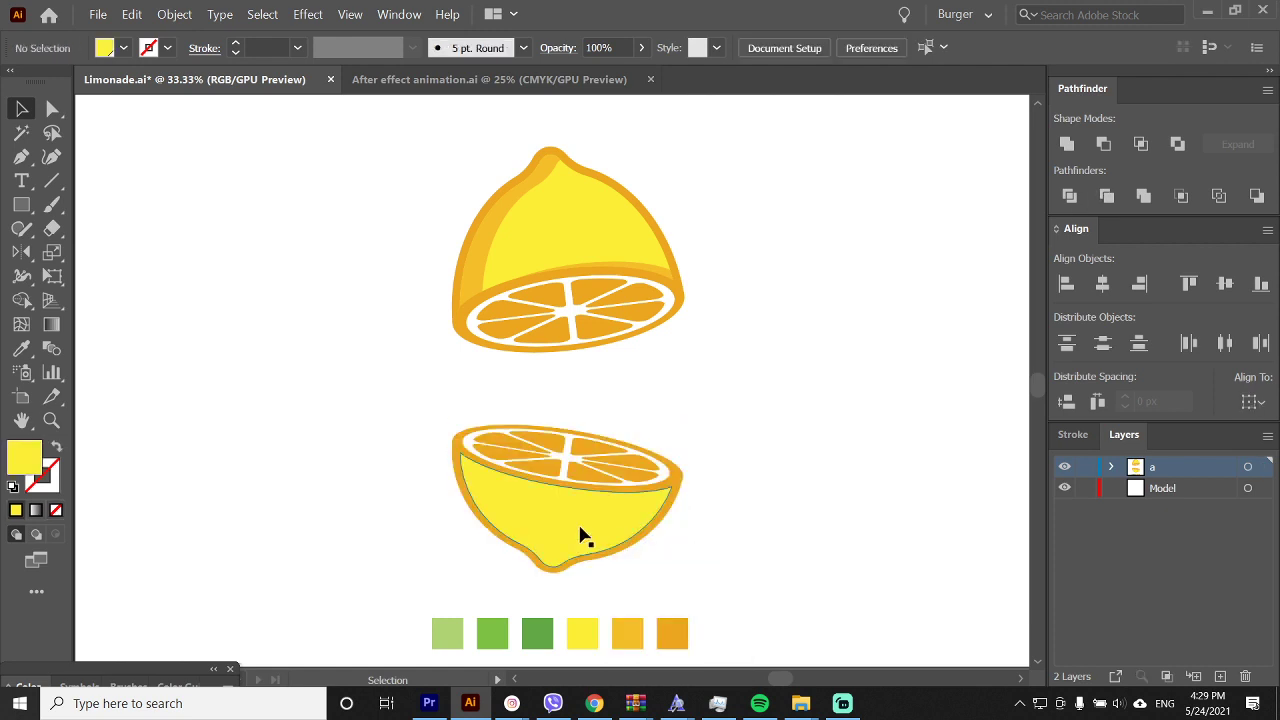
# Narrow the front copy of the lower lemon half's yellow body and fill the full-size copy behind it amber
pyautogui.click(585, 535)
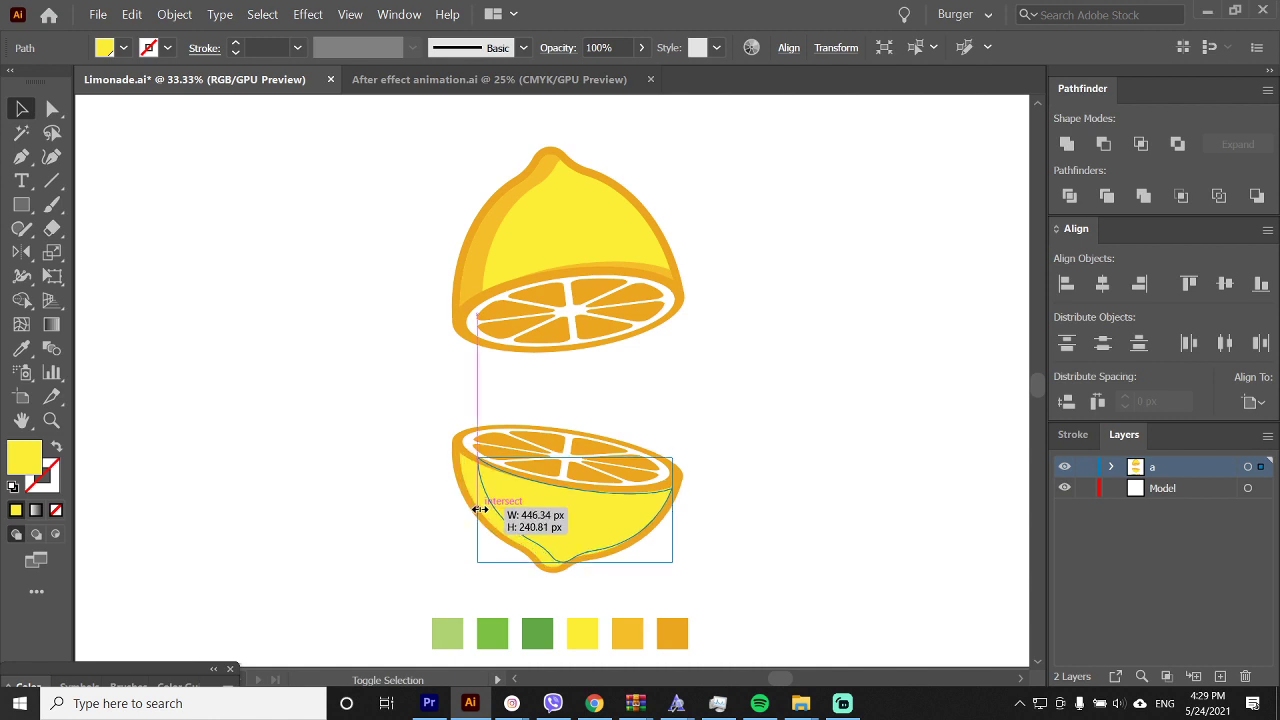
pyautogui.press('a')
pyautogui.click(473, 490)
pyautogui.press('i')
pyautogui.click(476, 276)
pyautogui.press('v')
pyautogui.click(530, 372)
# Narrow the front yellow copy slightly more and subtract it from the amber copy, leaving a shading band on the lower lemon half
pyautogui.press('a')
pyautogui.click(534, 509)
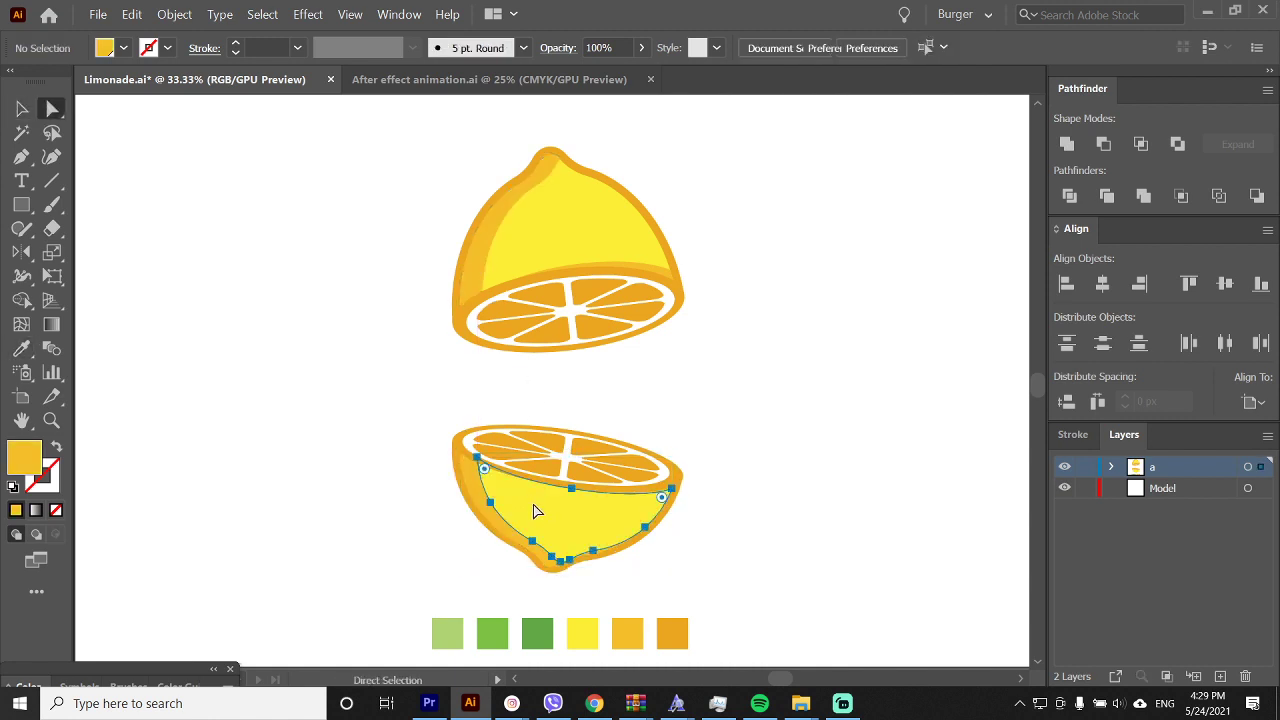
pyautogui.press('v')
pyautogui.moveTo(480, 509); pyautogui.dragTo(485, 509)
pyautogui.press('a')
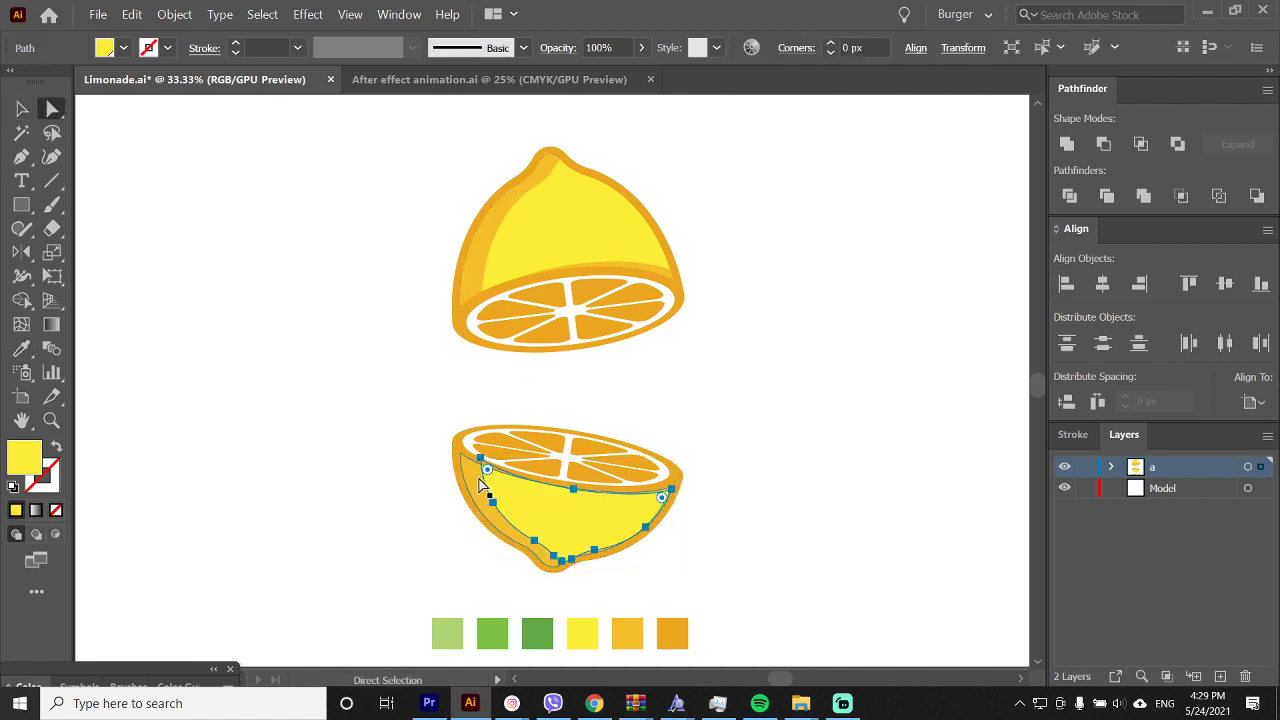
pyautogui.keyDown('shift'); pyautogui.click(477, 485); pyautogui.keyUp('shift')
pyautogui.click(1104, 146)
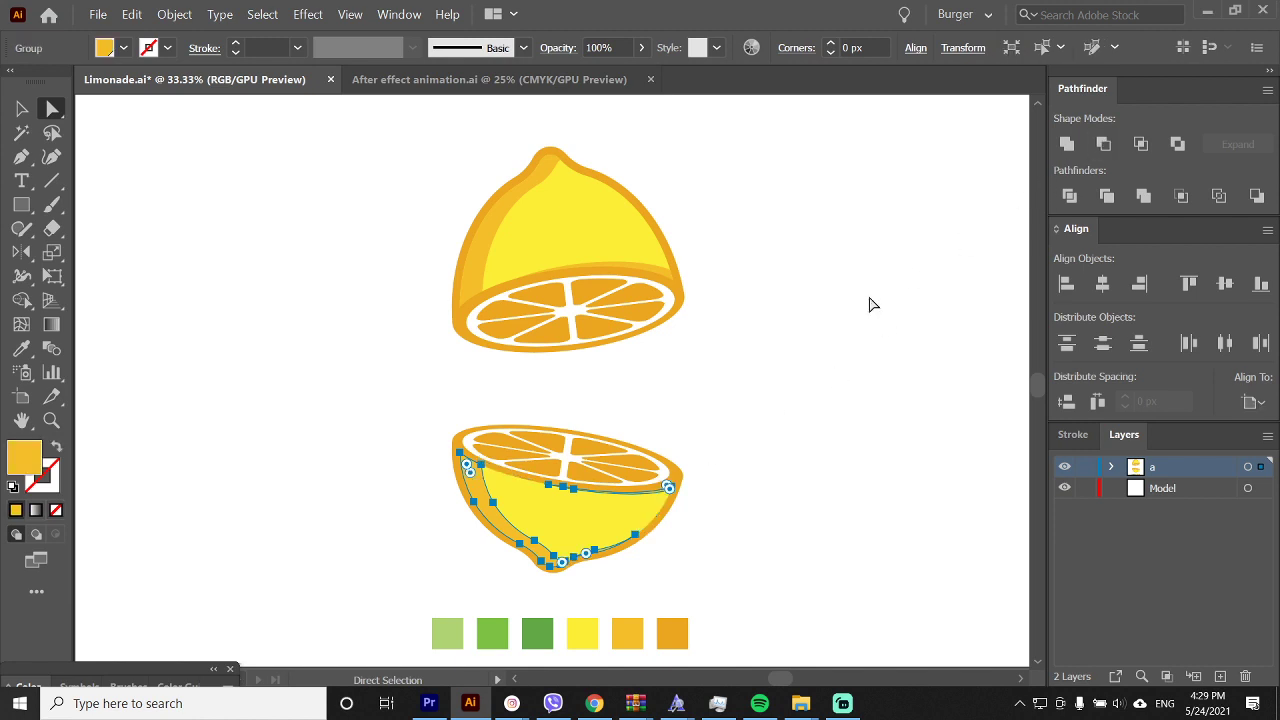
pyautogui.click(819, 343)
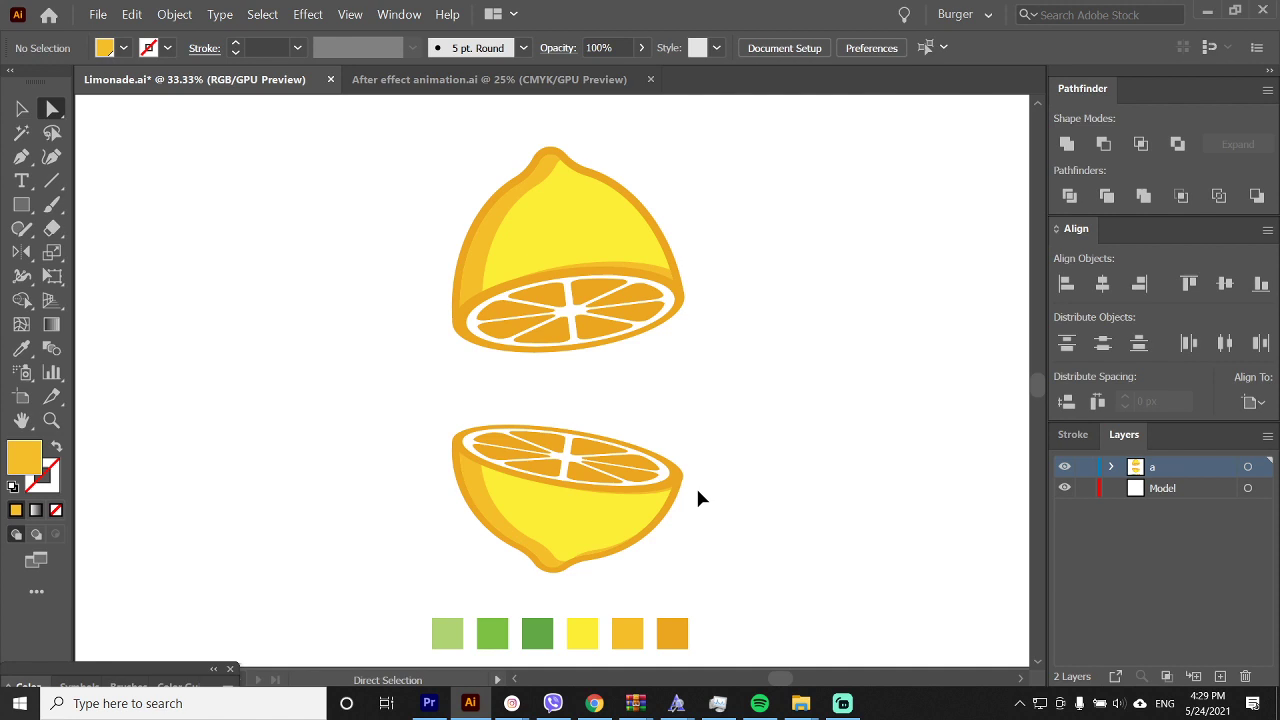
# Delete the leftover amber slivers beside the cut faces and along the right edge of the lemon halves, keeping only the left shading
pyautogui.click(658, 276)
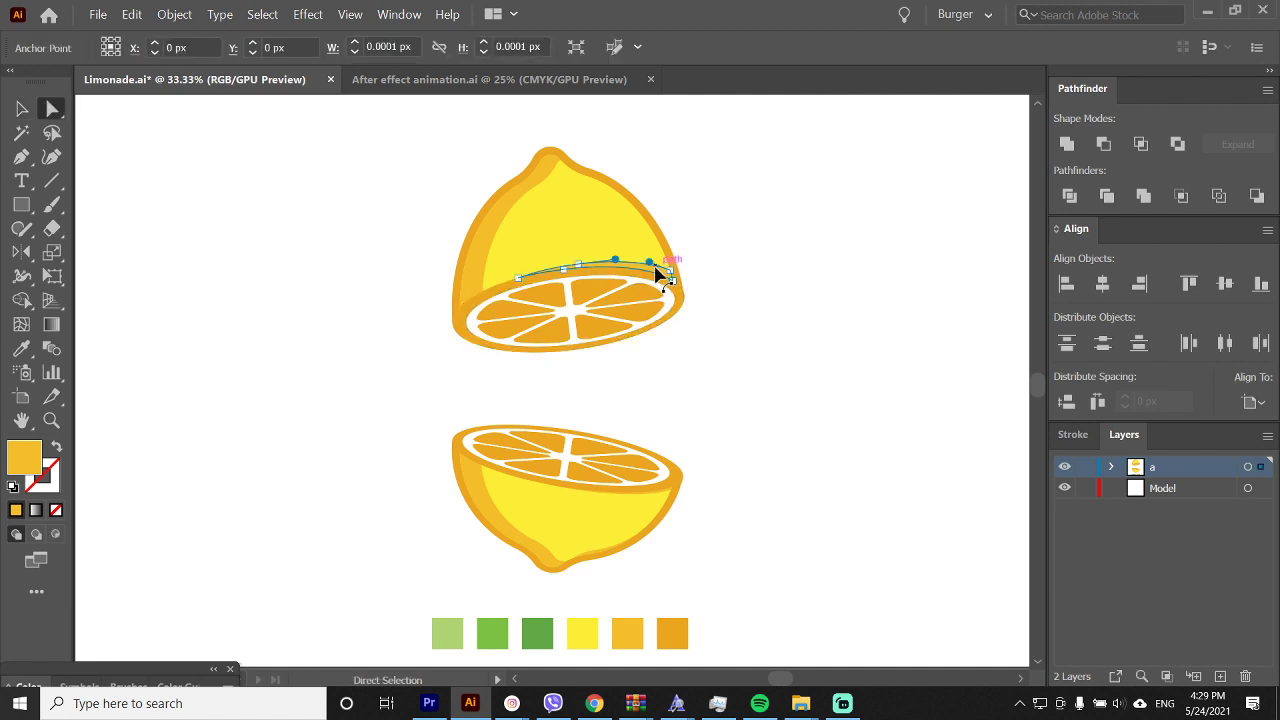
pyautogui.click(677, 508)
pyautogui.click(680, 494)
pyautogui.click(745, 491)
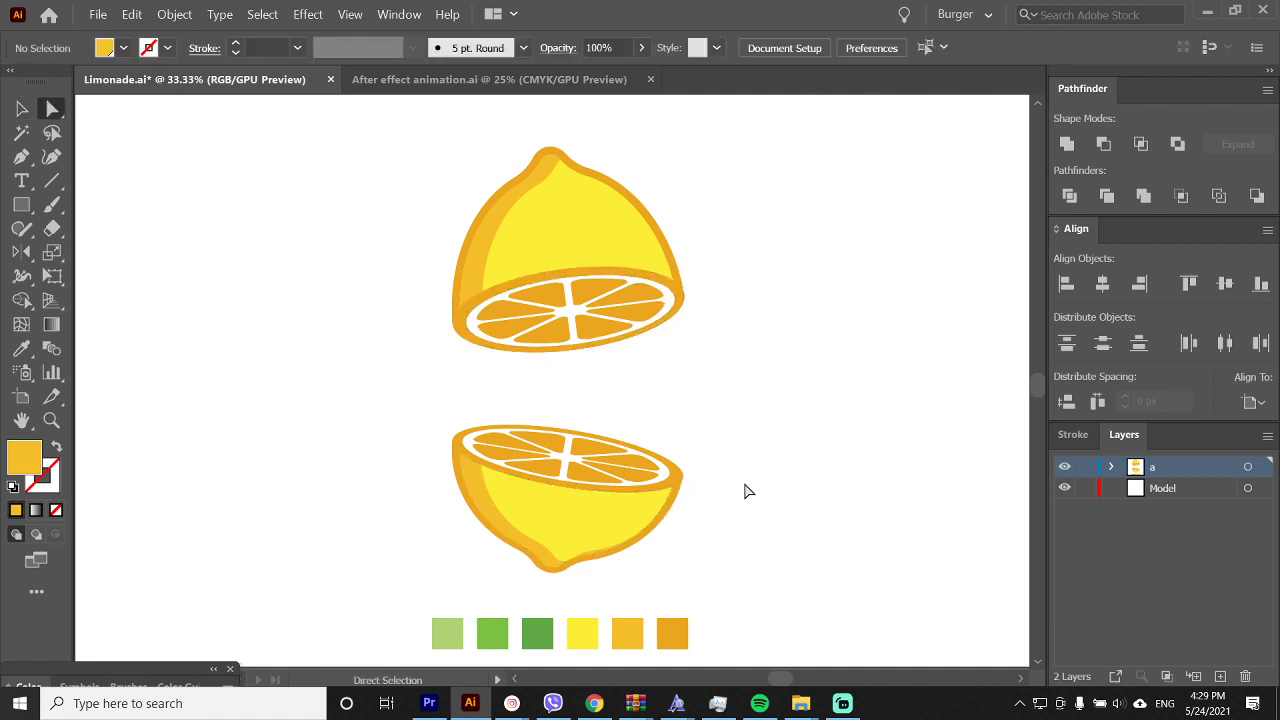
pyautogui.click(642, 518)
# Offset the upper lemon half's yellow body by -20 px with round joins
pyautogui.click(620, 264)
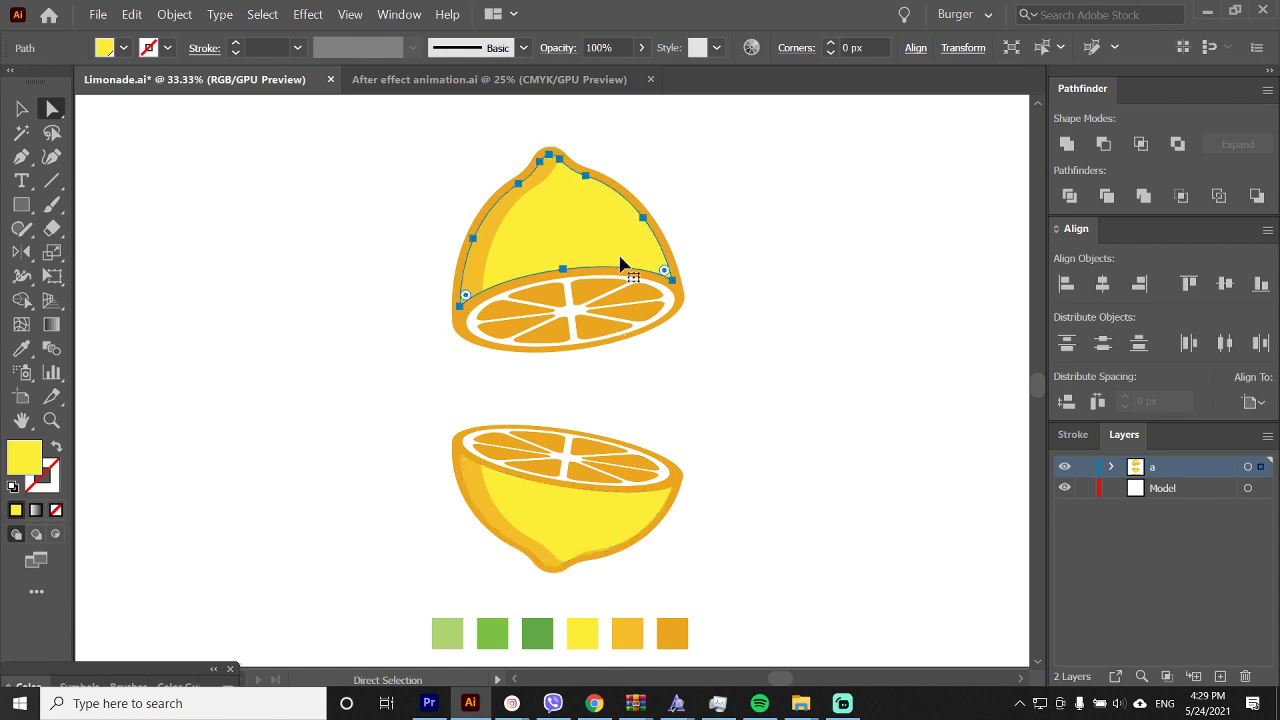
pyautogui.hotkey('ctrl', 'shift', 'o')
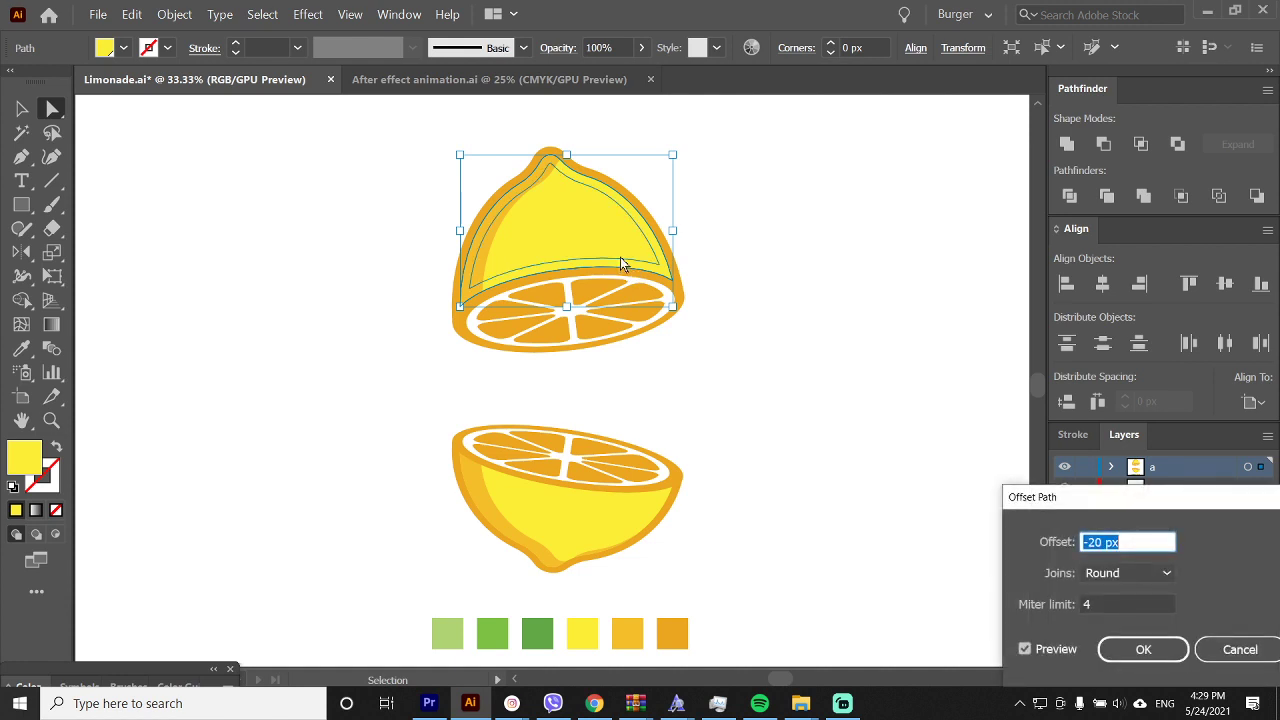
pyautogui.press('Return')
pyautogui.press('a')
pyautogui.press('v')
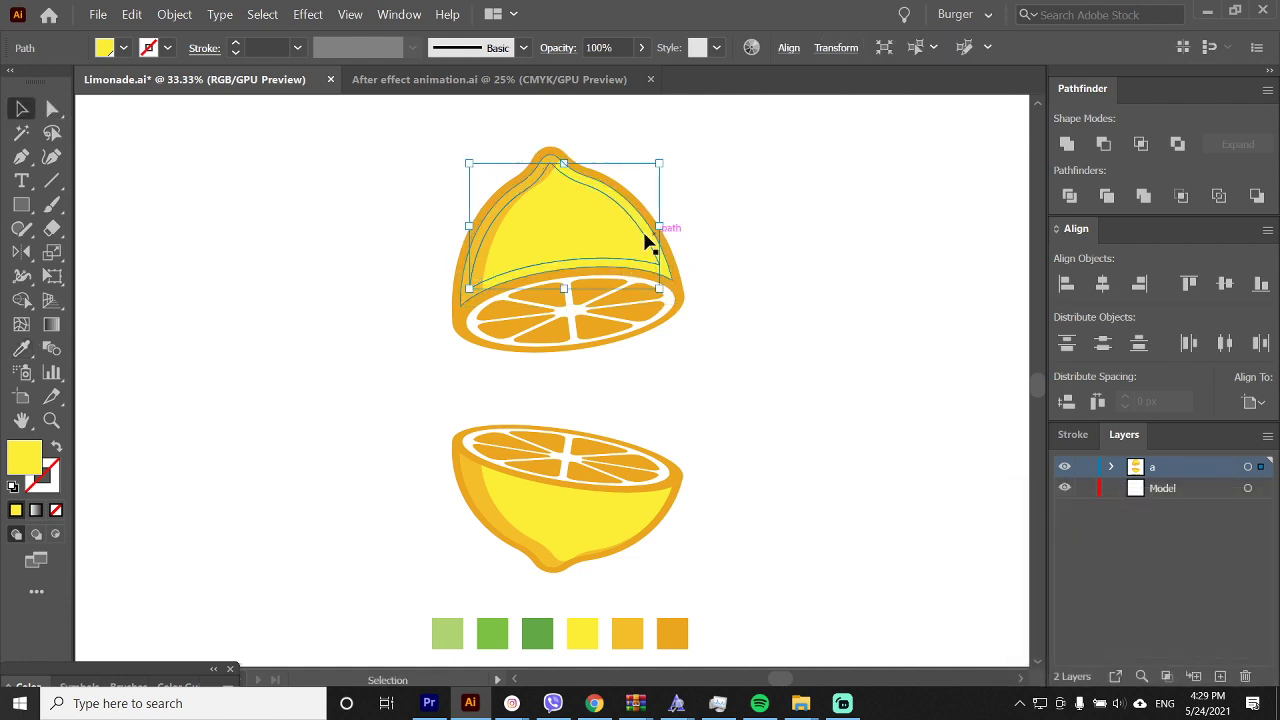
# Copy the inset shape a little to the left and fill the original inset shape white
pyautogui.moveTo(651, 246); pyautogui.dragTo(613, 240)
pyautogui.click(630, 236)
pyautogui.press('i')
pyautogui.click(687, 216)
pyautogui.press('v')
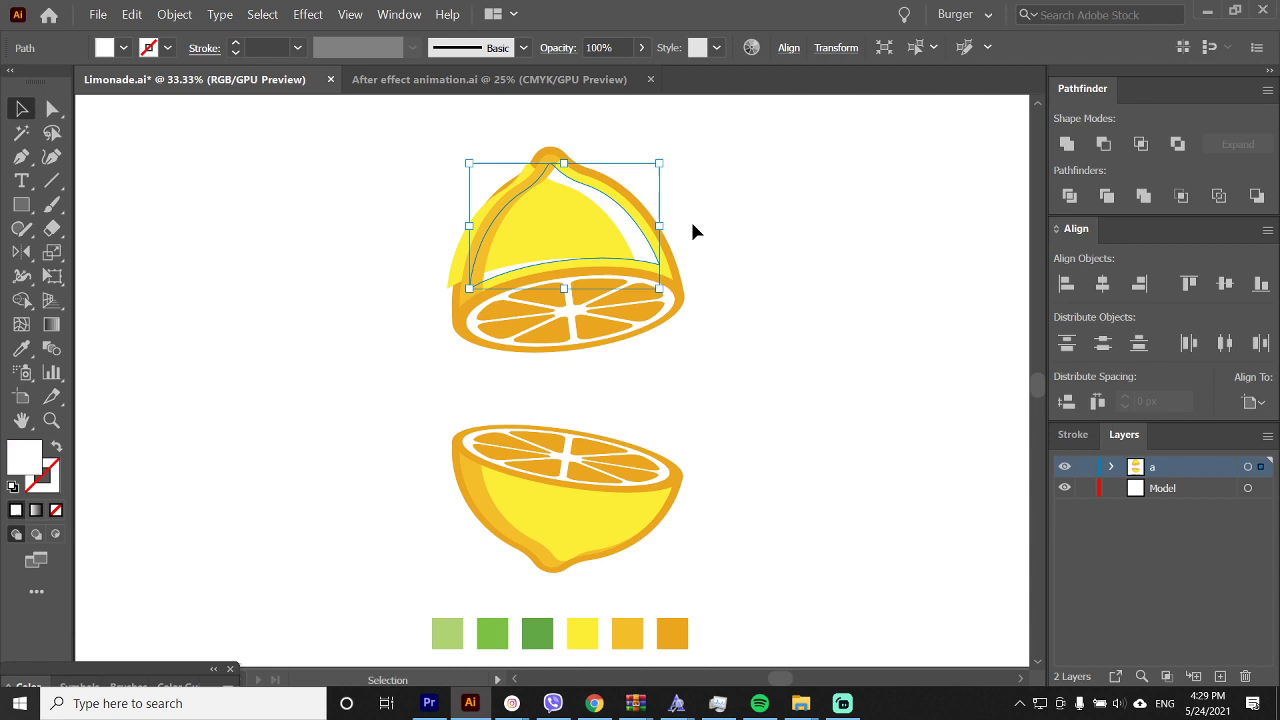
pyautogui.click(687, 216)
# Rotate the upper half's yellow inset copy slightly clockwise and position it so a thin white strip shows along the right side
pyautogui.press('a')
pyautogui.click(566, 240)
pyautogui.press('v')
pyautogui.moveTo(540, 158); pyautogui.dragTo(571, 166)
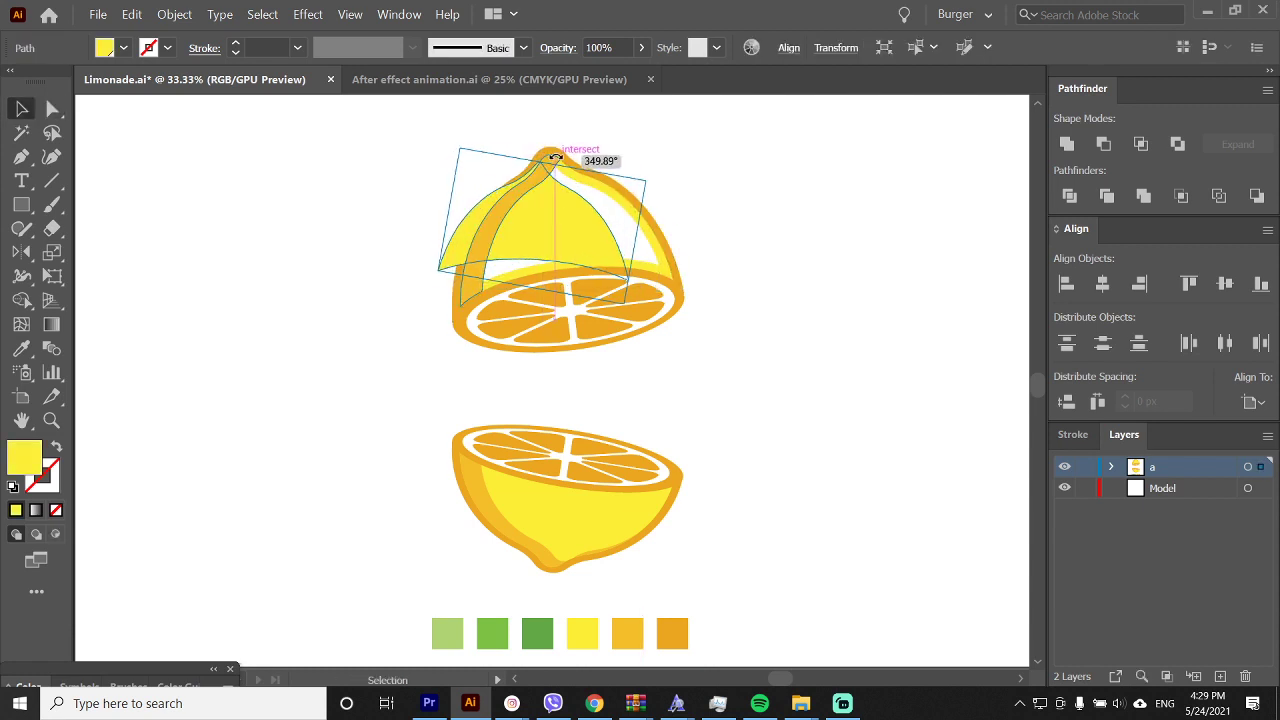
pyautogui.press('a')
pyautogui.press('v')
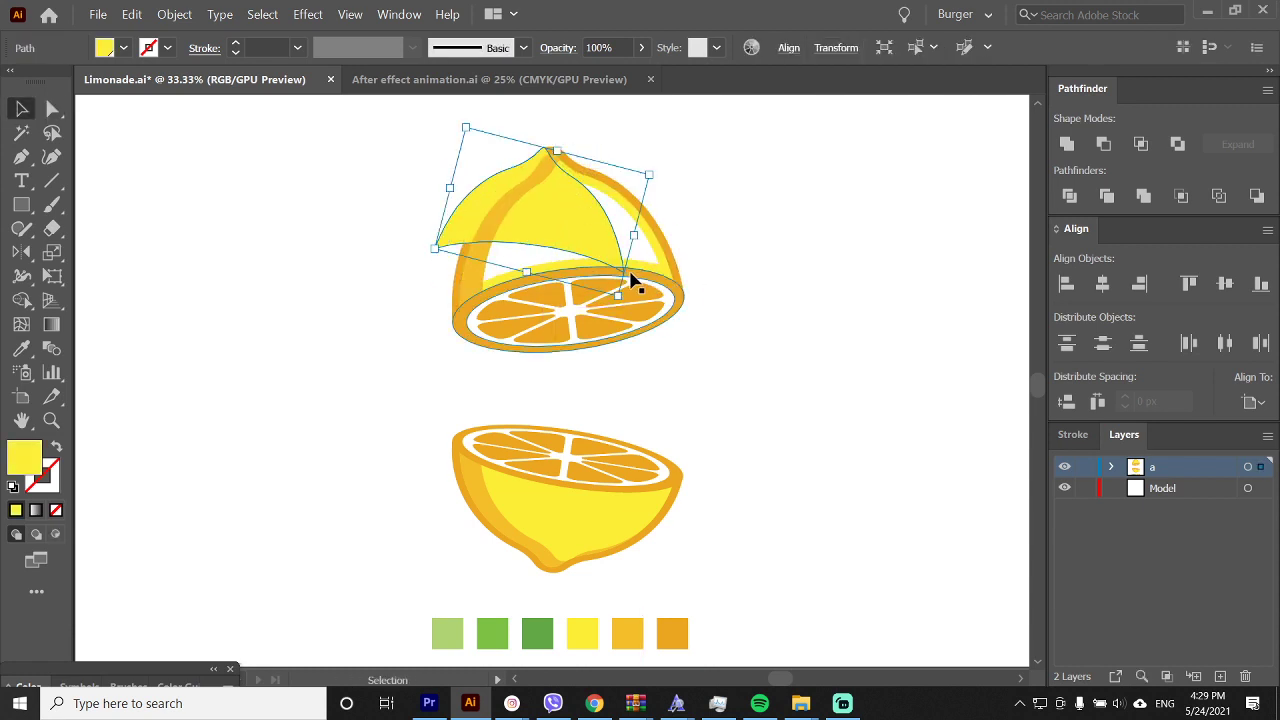
pyautogui.moveTo(620, 293); pyautogui.dragTo(645, 280)
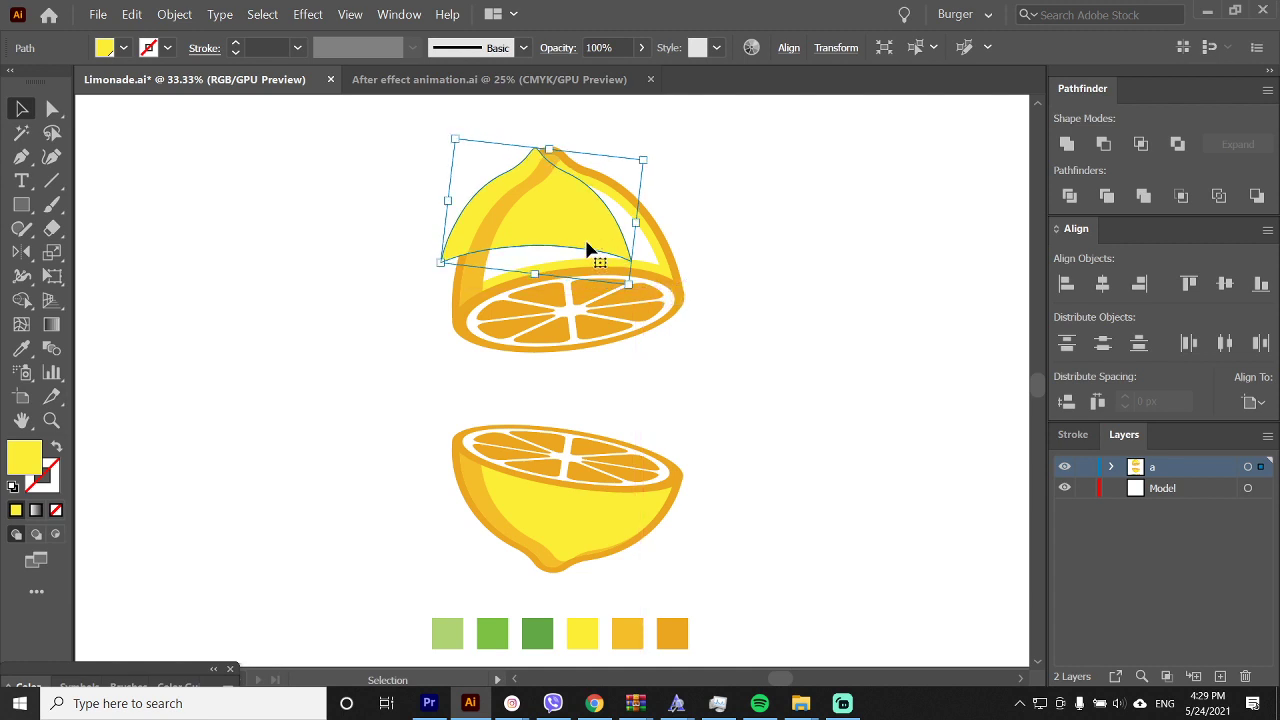
pyautogui.moveTo(586, 251); pyautogui.dragTo(598, 253)
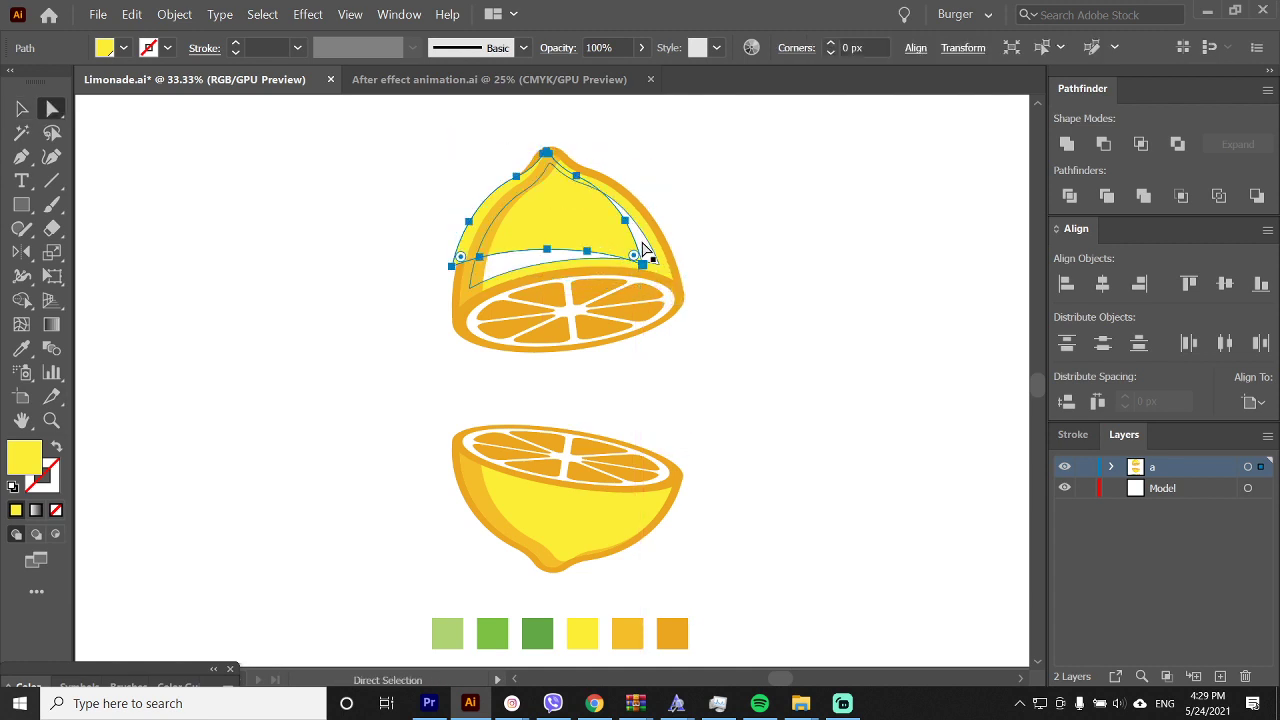
# Subtract the yellow copy from the white inset shape and delete the lower piece, keeping the highlight on the upper half's right side
pyautogui.keyDown('shift'); pyautogui.click(641, 258); pyautogui.keyUp('shift')
pyautogui.click(1103, 145)
pyautogui.click(851, 194)
pyautogui.press('a')
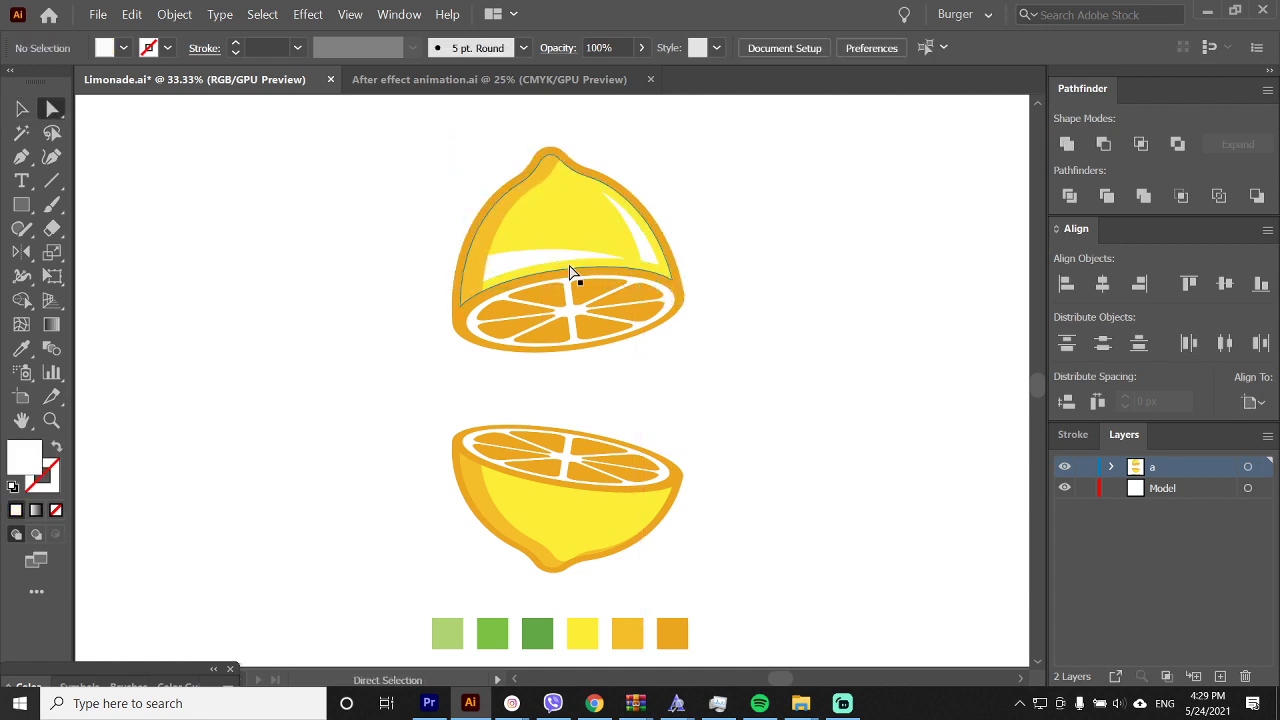
pyautogui.click(571, 277)
pyautogui.click(711, 257)
# Offset the lower half's yellow body inward and fill the inset shape white beneath a yellow copy
pyautogui.click(630, 513)
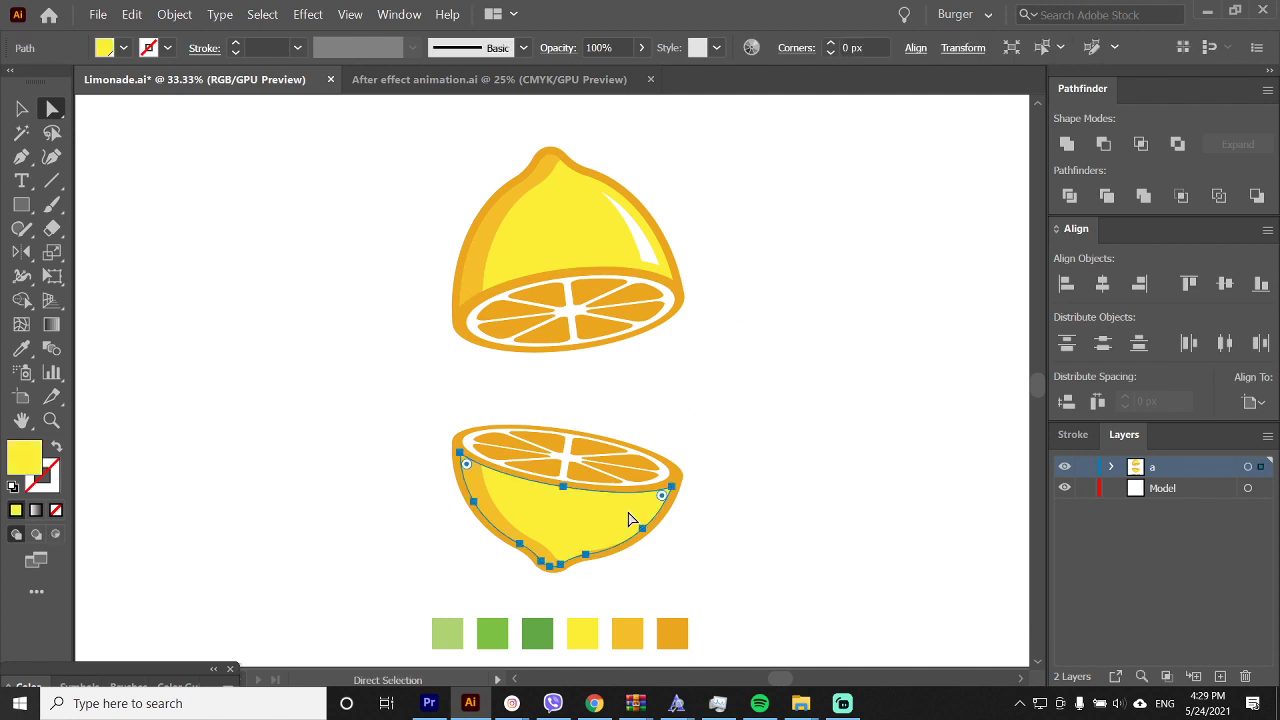
pyautogui.hotkey('ctrl', 'shift', 'o')
pyautogui.click(1122, 658)
pyautogui.press('a')
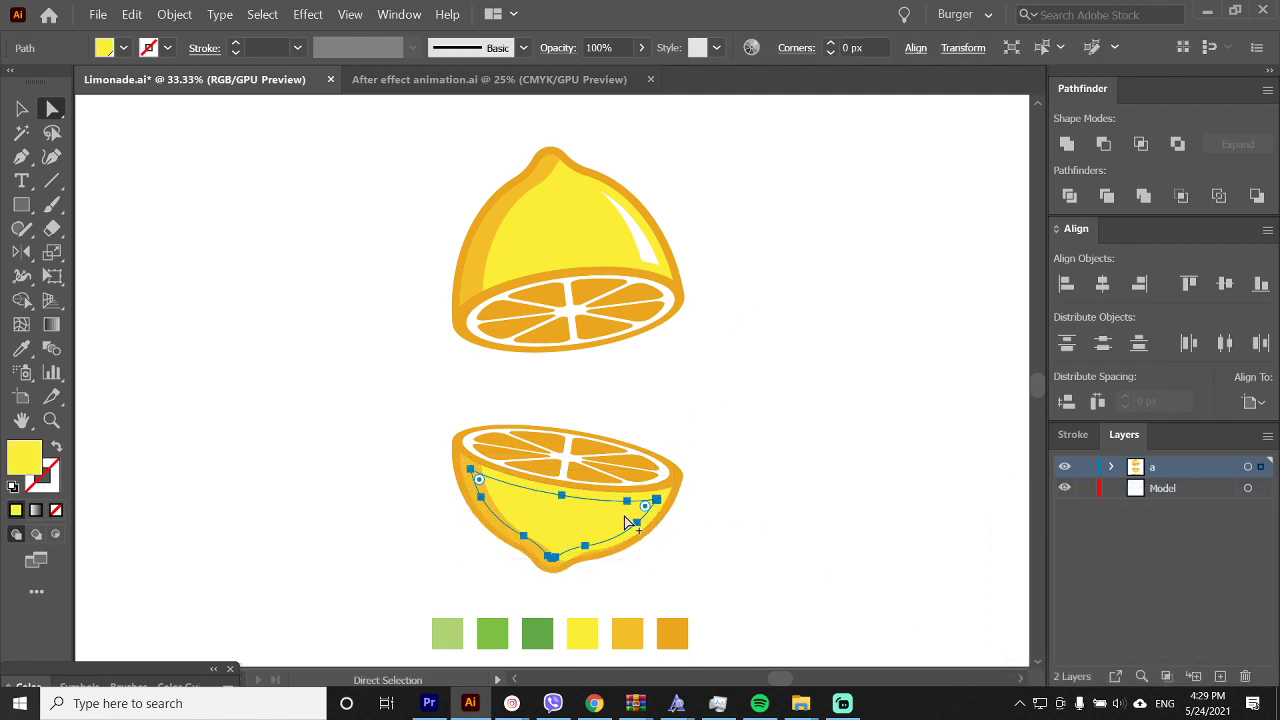
pyautogui.keyDown('ctrl'); pyautogui.click(747, 489); pyautogui.keyUp('ctrl')
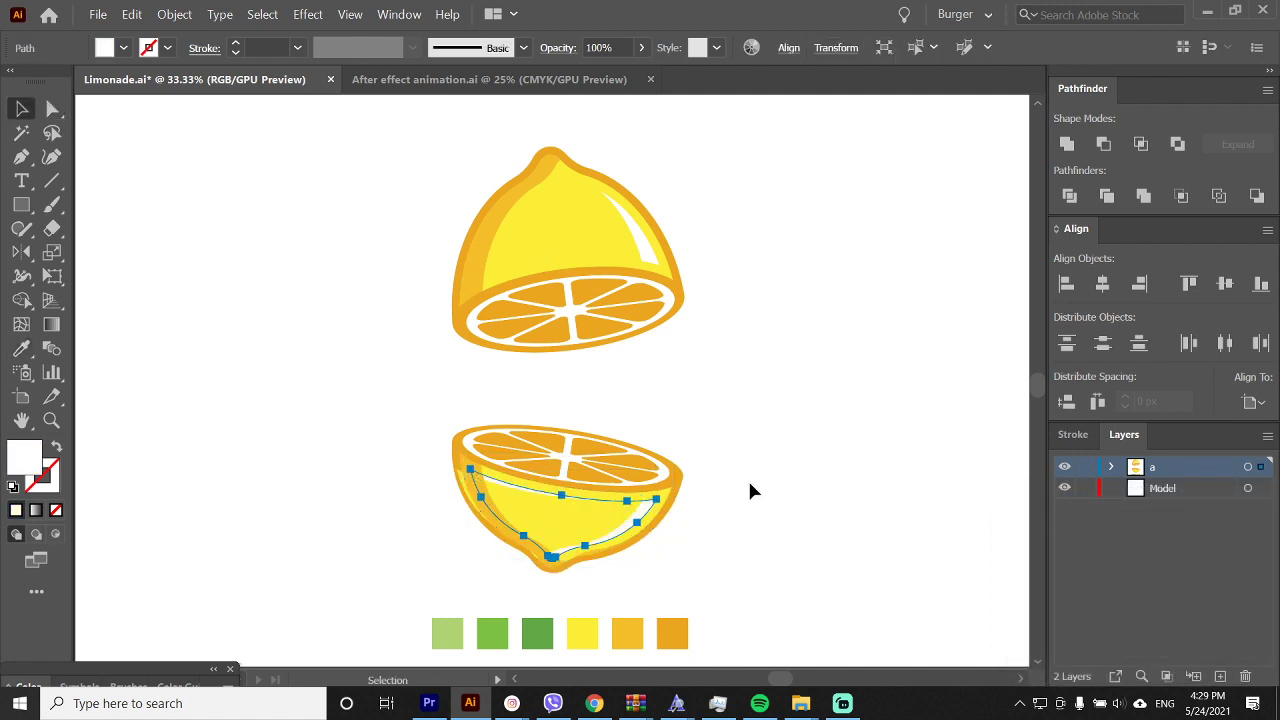
# Rotate the lower half's yellow inset copy slightly counterclockwise and position it to leave a white strip along the lower right
pyautogui.click(604, 514)
pyautogui.press('v')
pyautogui.moveTo(652, 459); pyautogui.dragTo(647, 453)
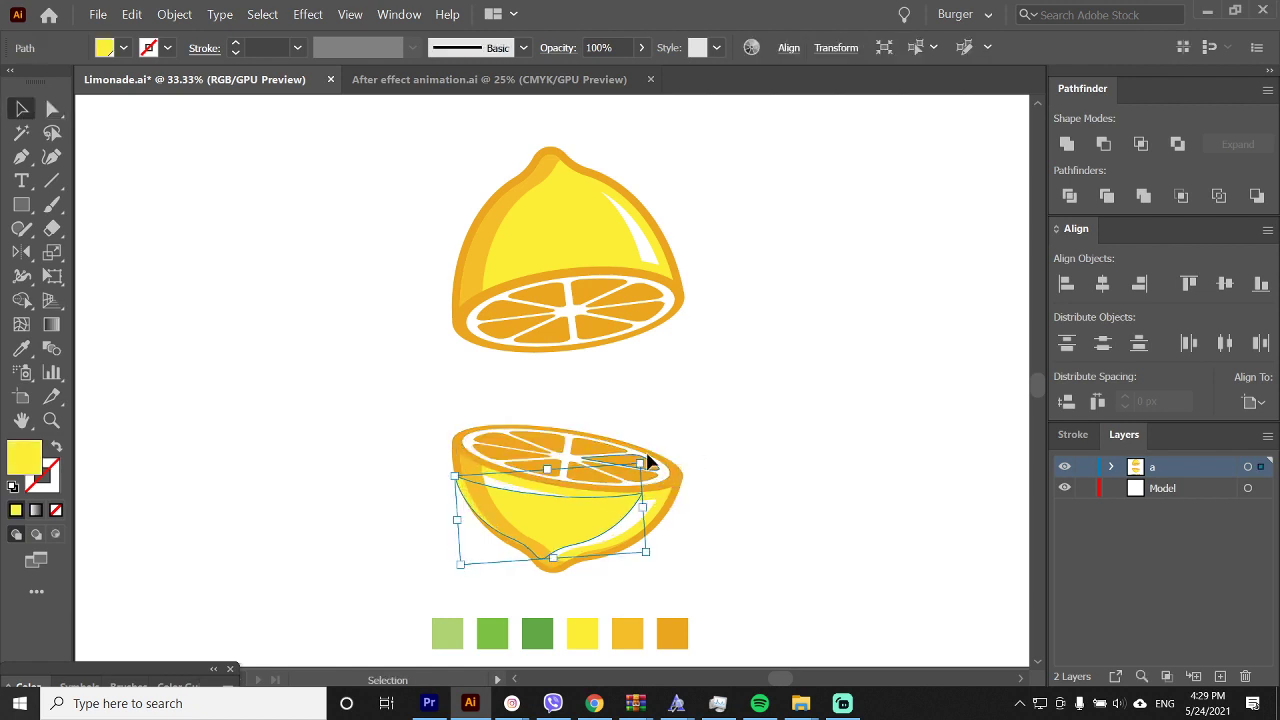
pyautogui.moveTo(589, 517); pyautogui.dragTo(593, 517)
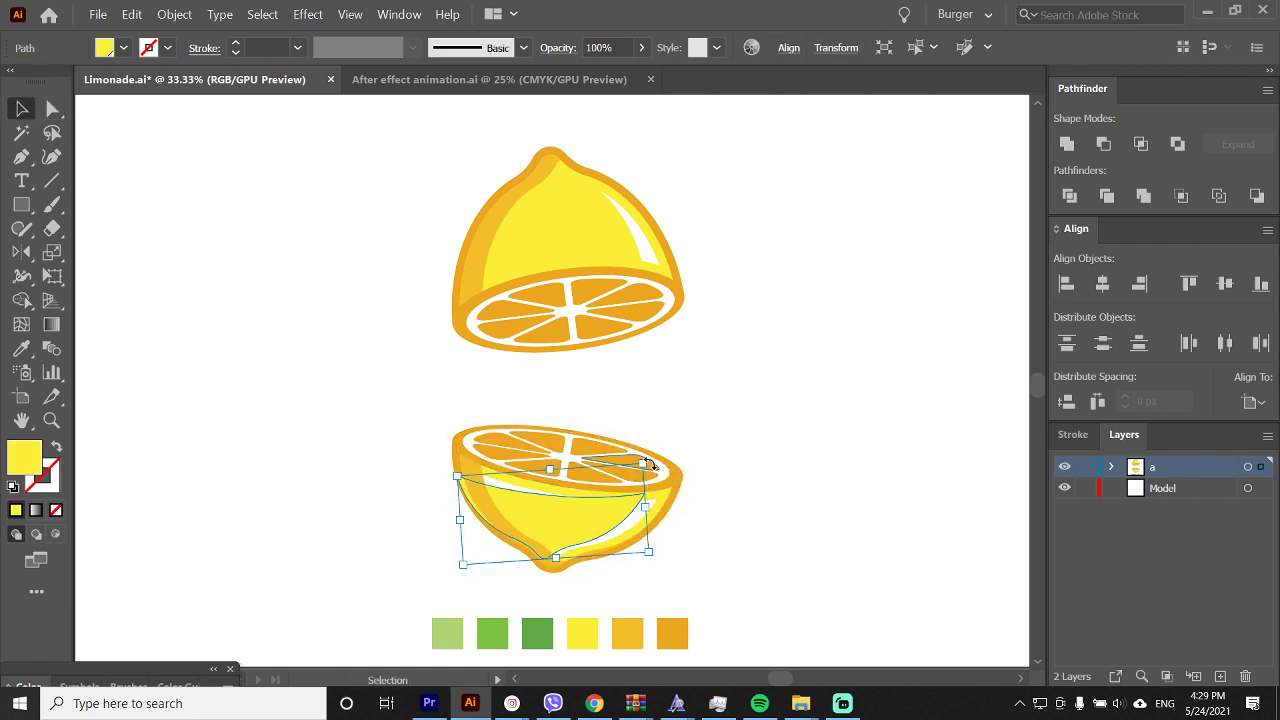
pyautogui.moveTo(652, 458); pyautogui.dragTo(650, 450)
pyautogui.press('a')
pyautogui.moveTo(594, 505); pyautogui.dragTo(597, 505)
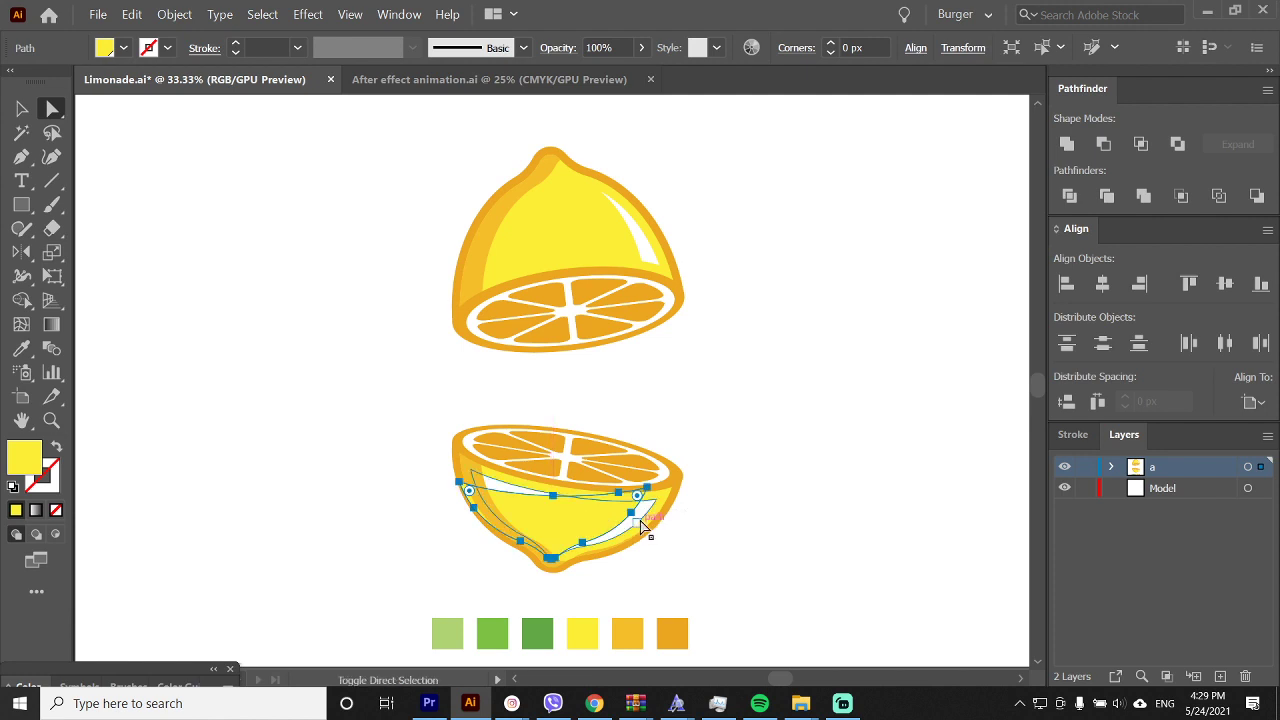
# Subtract the yellow copy from the lower half's white shape and delete the upper-left piece, keeping the lower-right highlight
pyautogui.keyDown('shift'); pyautogui.click(640, 520); pyautogui.keyUp('shift')
pyautogui.click(806, 363)
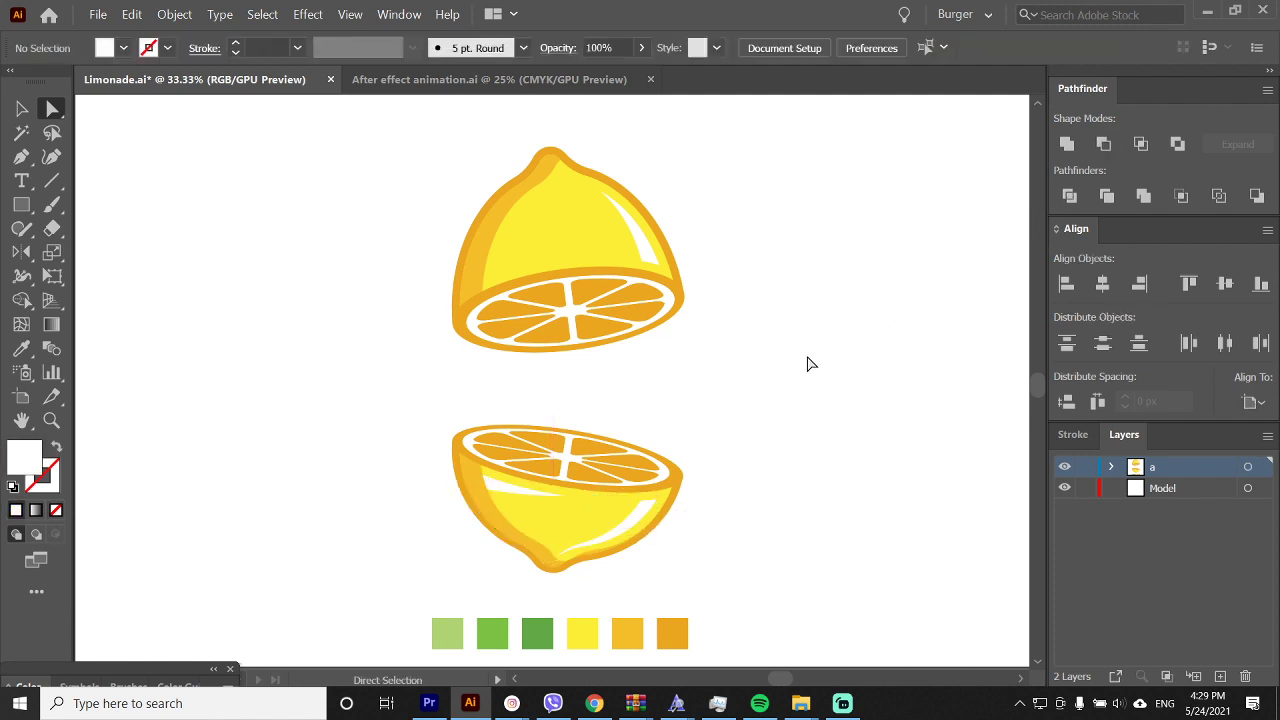
pyautogui.click(523, 491)
pyautogui.click(740, 425)
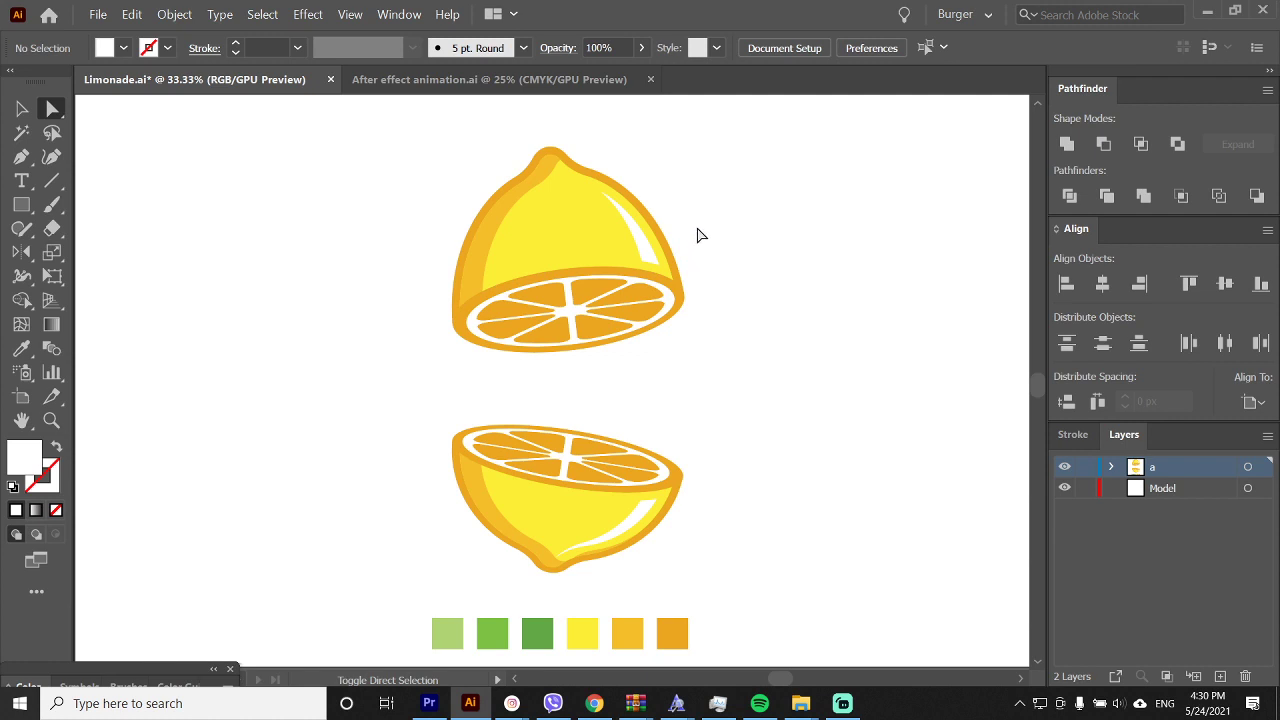
# Draw a small upright ellipse on the upper lemon half near the shading band and fill it with the band's amber
pyautogui.press('l')
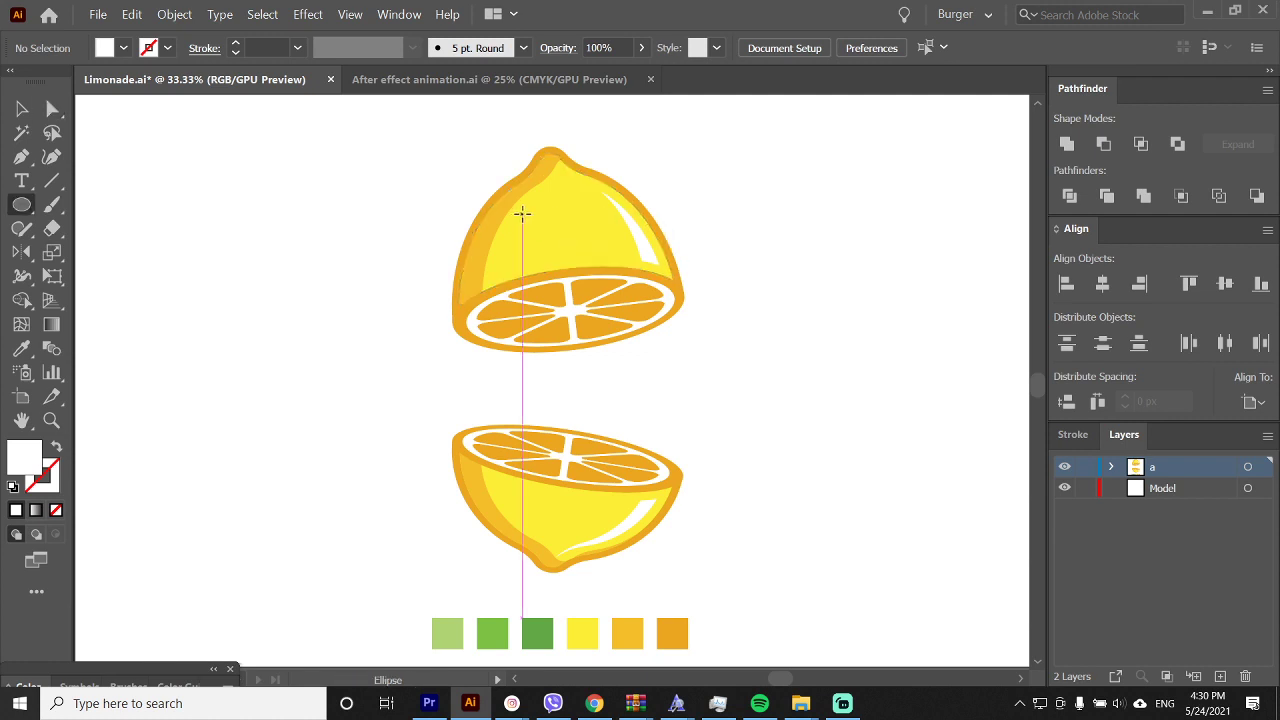
pyautogui.moveTo(522, 212); pyautogui.dragTo(513, 236)
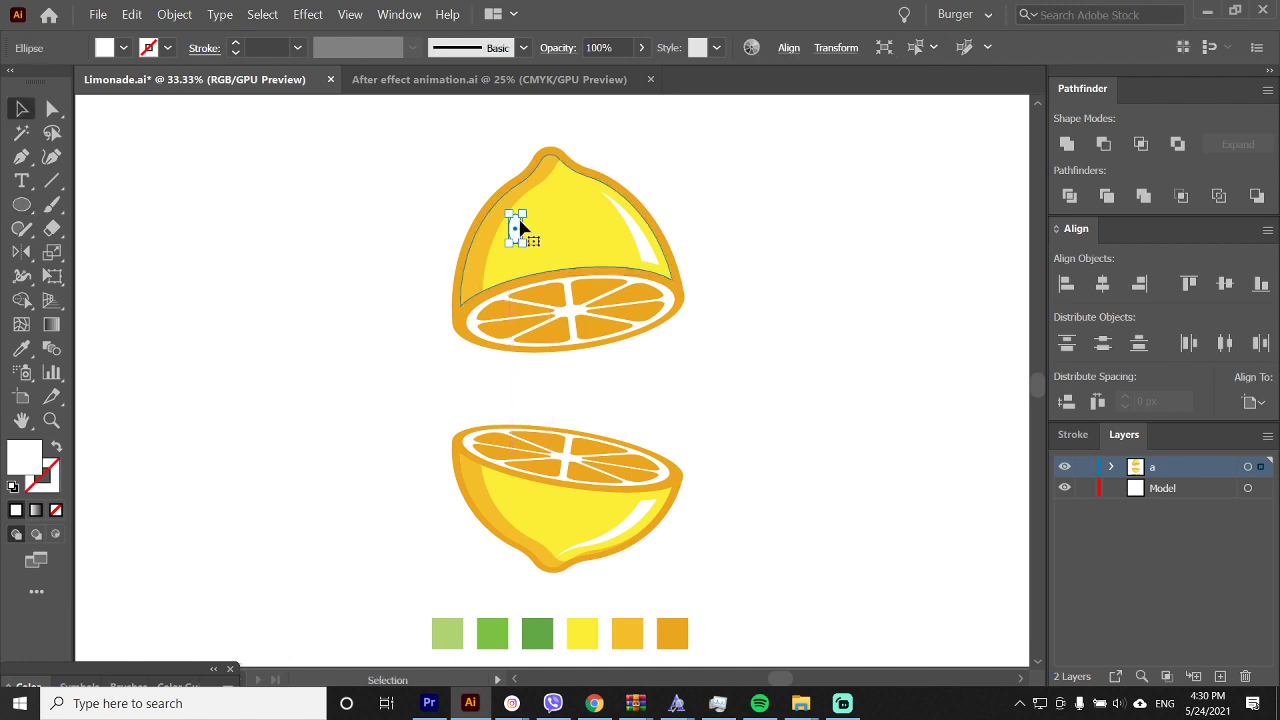
pyautogui.press('i')
pyautogui.click(495, 252)
pyautogui.press('v')
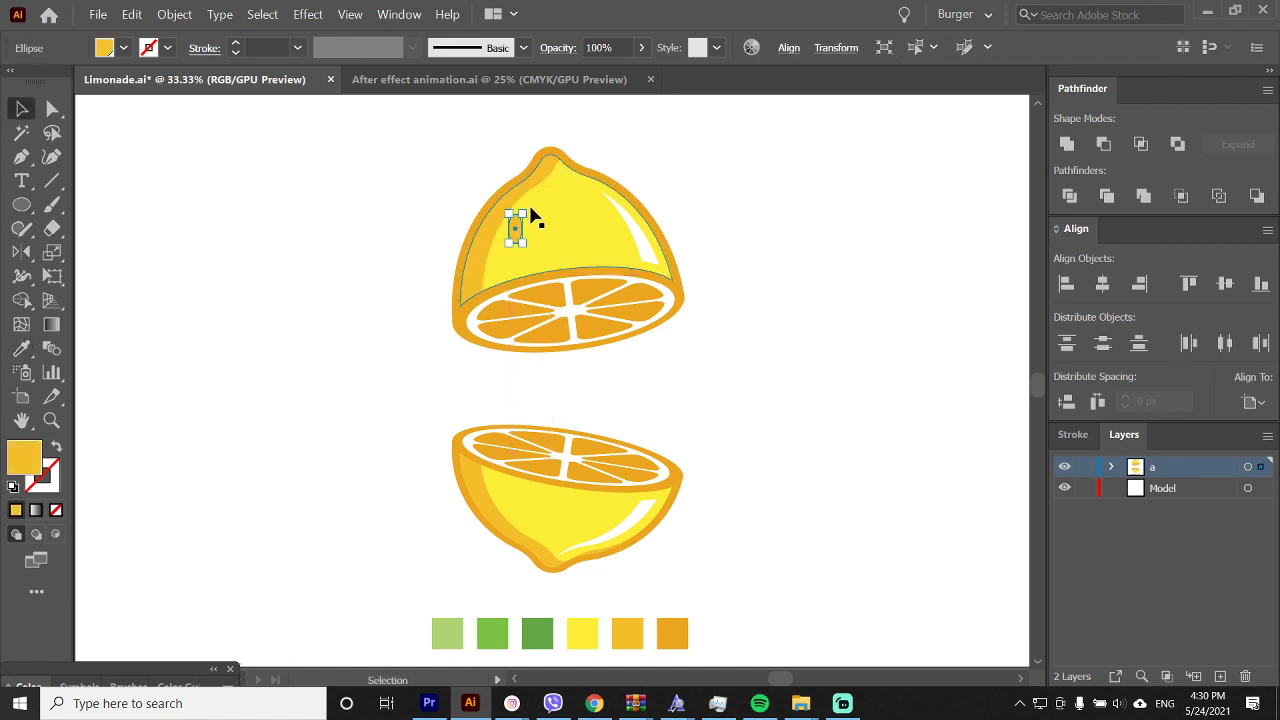
# Tilt the small amber ellipse and place it against the inner edge of the upper half's shading band
pyautogui.moveTo(528, 211)
pyautogui.mouseDown()
pyautogui.moveTo(539, 213)
pyautogui.moveTo(505, 231)
pyautogui.moveTo(501, 219)
pyautogui.mouseUp()
pyautogui.click(694, 163)
pyautogui.click(799, 210)
pyautogui.click(506, 223)
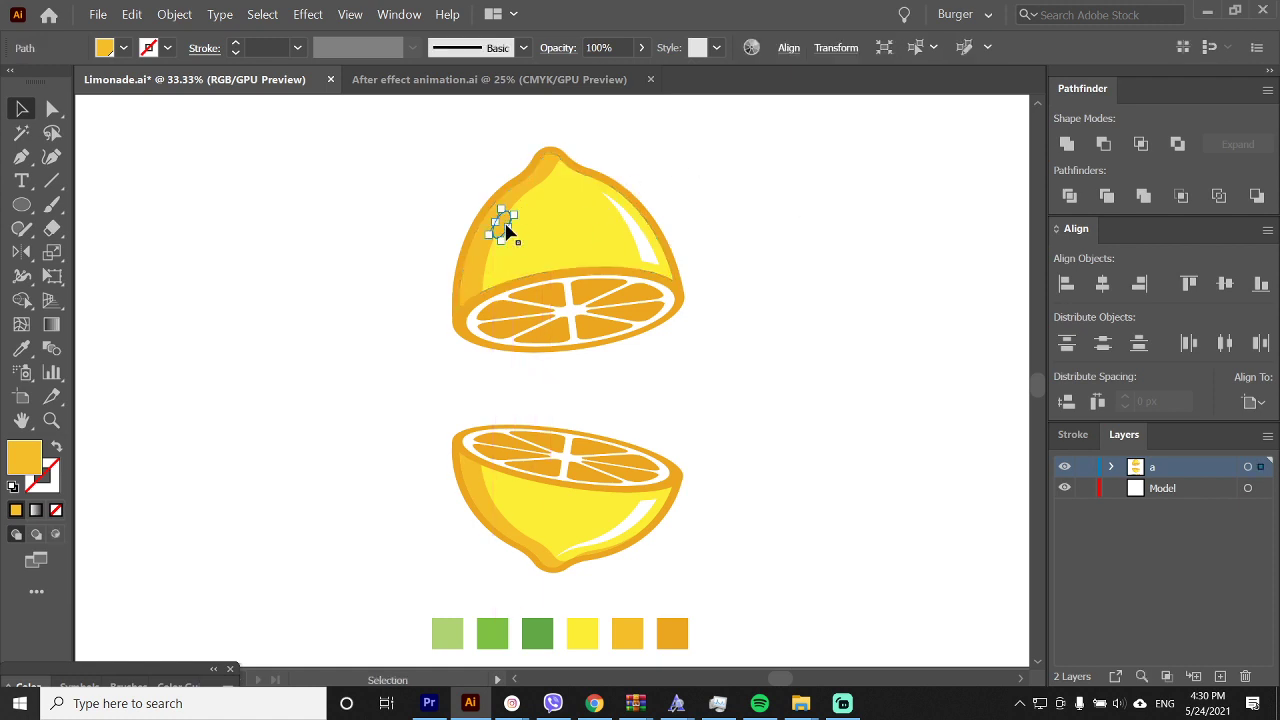
pyautogui.click(740, 158)
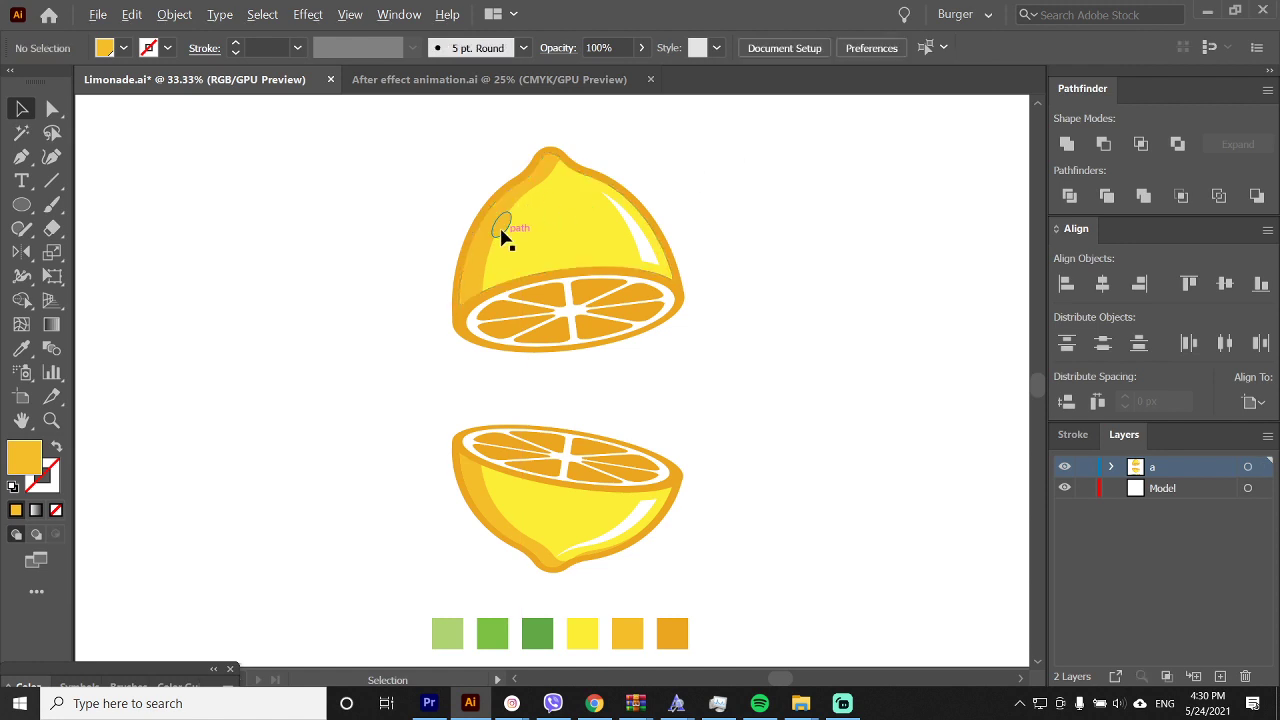
# Duplicate the tilted ellipse as peel spots on the upper half, amber ones near the shading and white ones beside the highlight
pyautogui.moveTo(501, 231); pyautogui.dragTo(617, 231)
pyautogui.click(722, 168)
pyautogui.press('i')
pyautogui.click(644, 237)
pyautogui.press('v')
pyautogui.hotkey('ctrl', 'shift', 'a')
pyautogui.click(635, 247)
pyautogui.hotkey('ctrl', 'shift', 'a')
pyautogui.click(638, 250)
pyautogui.click(607, 222)
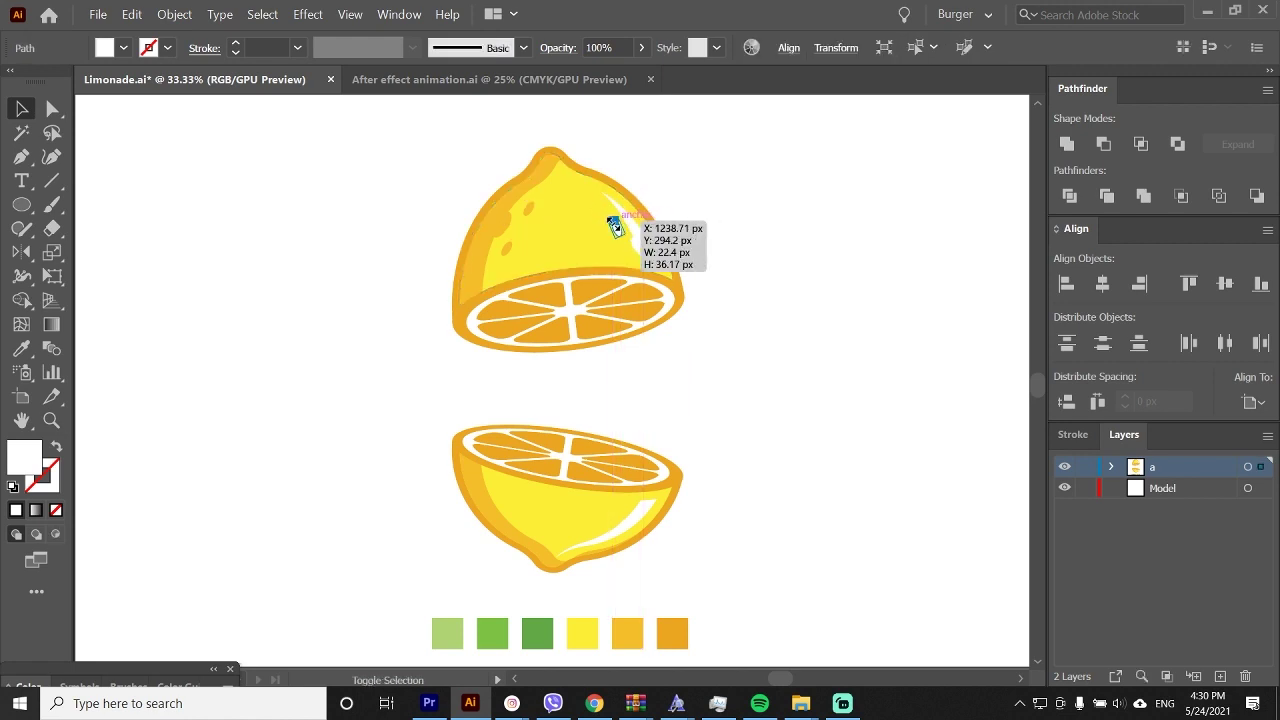
pyautogui.click(805, 240)
# Copy the amber peel spots onto the lower lemon half, along and beside its shading band
pyautogui.moveTo(509, 232); pyautogui.dragTo(508, 468)
pyautogui.hotkey('ctrl', 'shift', 'a')
pyautogui.moveTo(516, 512)
pyautogui.mouseDown()
pyautogui.moveTo(508, 523)
pyautogui.moveTo(521, 506)
pyautogui.moveTo(510, 505)
pyautogui.mouseUp()
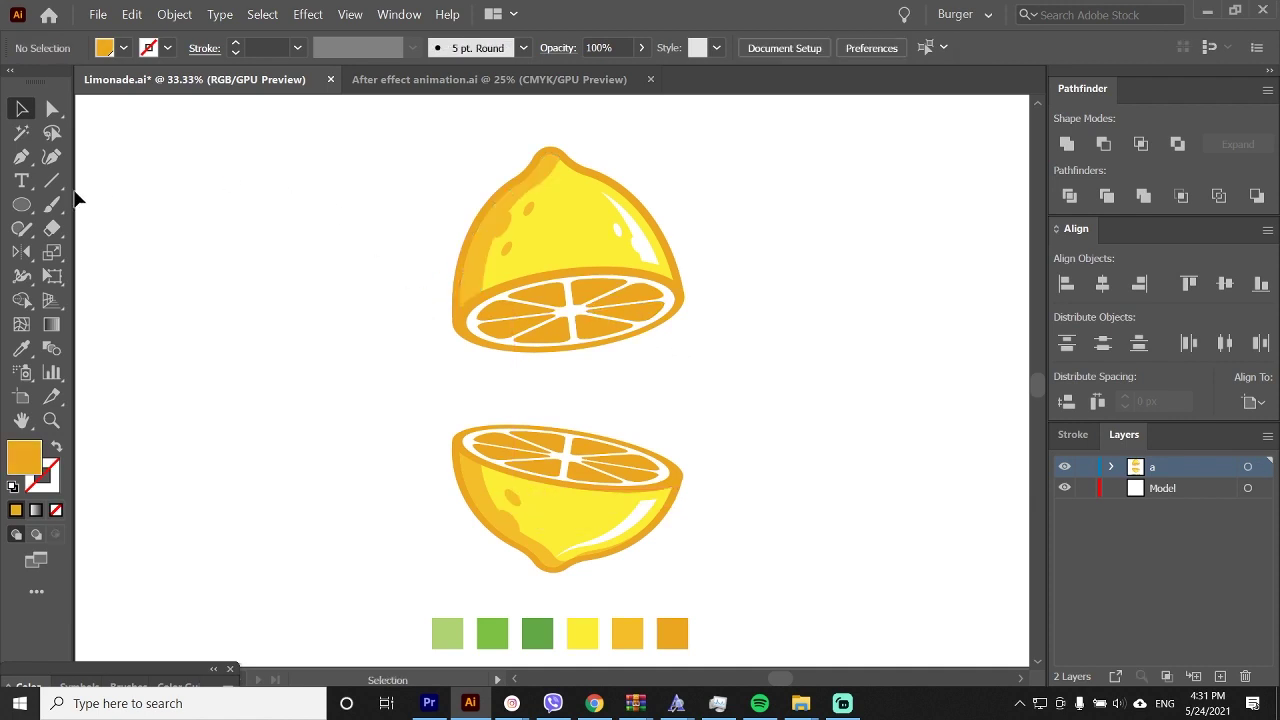
# Add a text box between the two lemon halves containing the word "Lemonade"
pyautogui.click(22, 181)
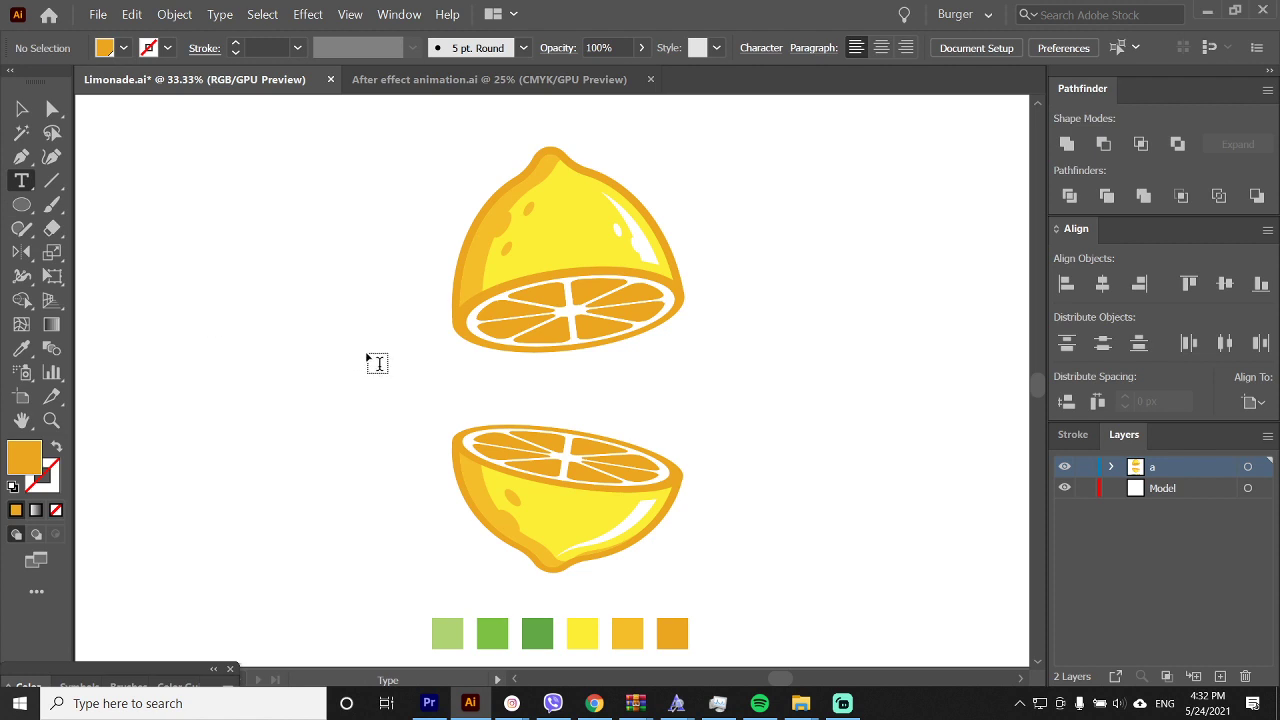
pyautogui.moveTo(364, 348); pyautogui.dragTo(775, 425)
pyautogui.write('L')
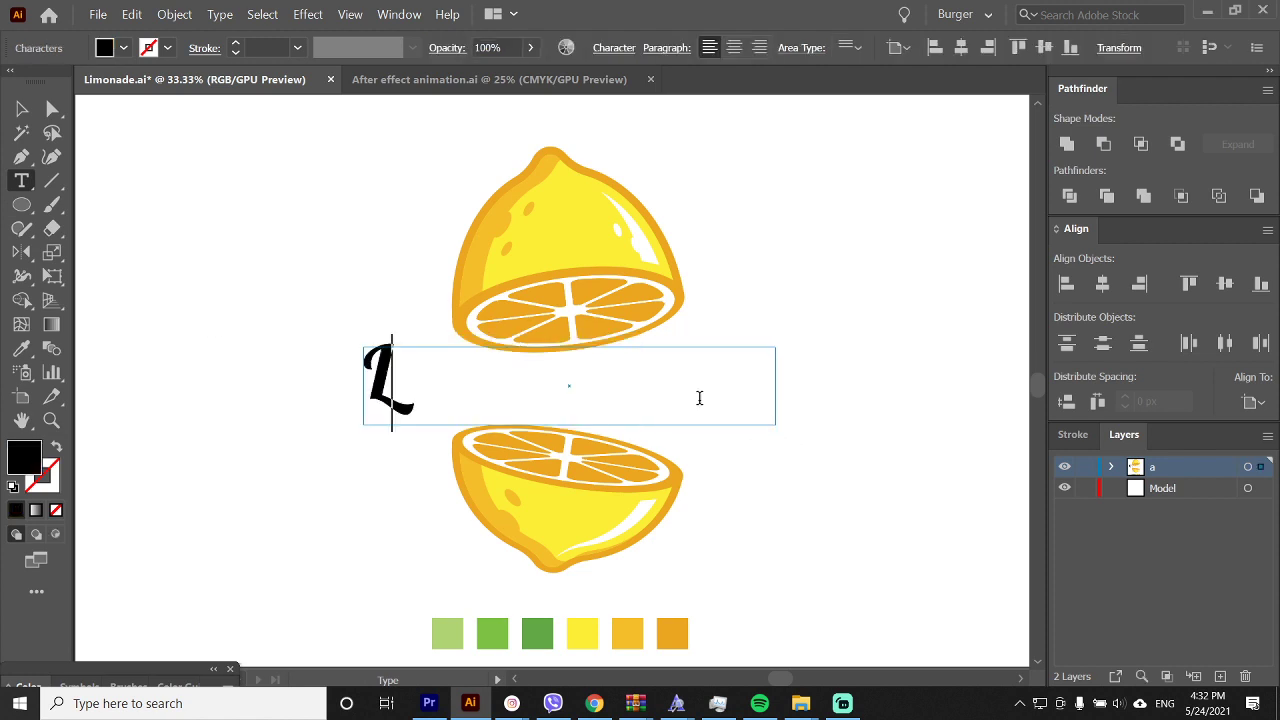
pyautogui.write('emonade')
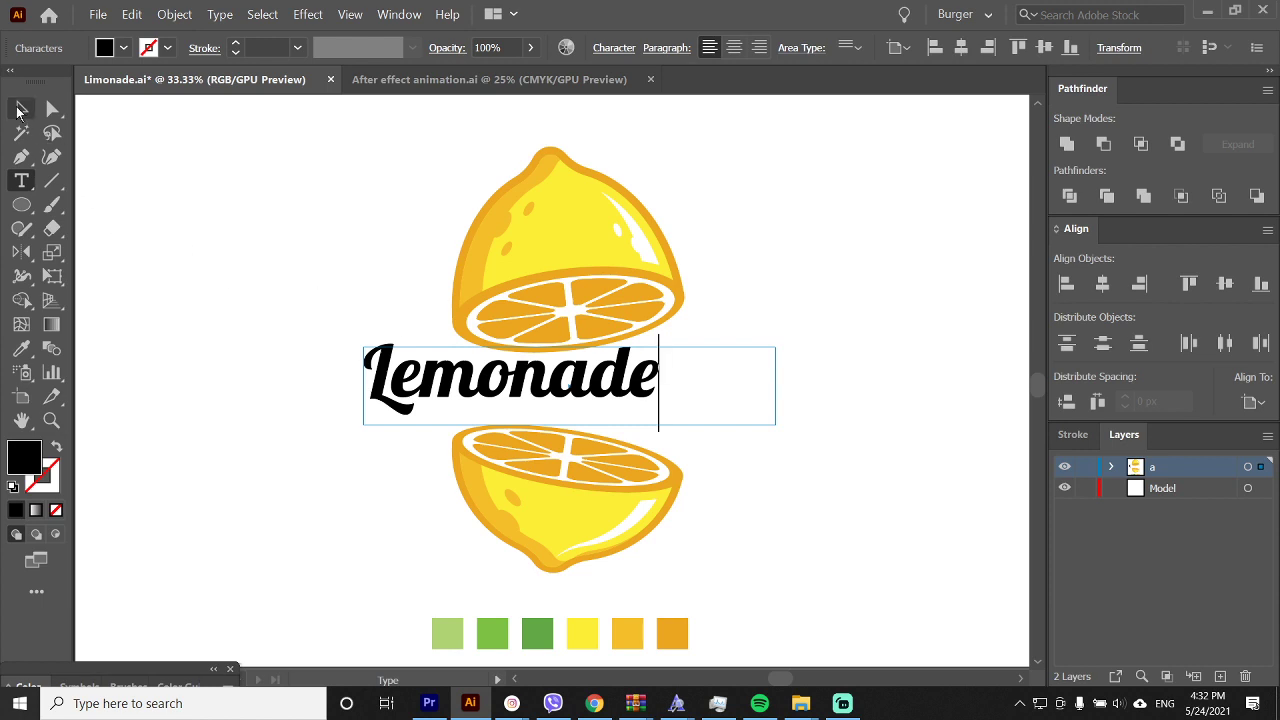
# Expand the word "Lemonade" into outlines, then enlarge it and center it between the two lemon halves
pyautogui.click(22, 108)
pyautogui.click(176, 16)
pyautogui.click(243, 190)
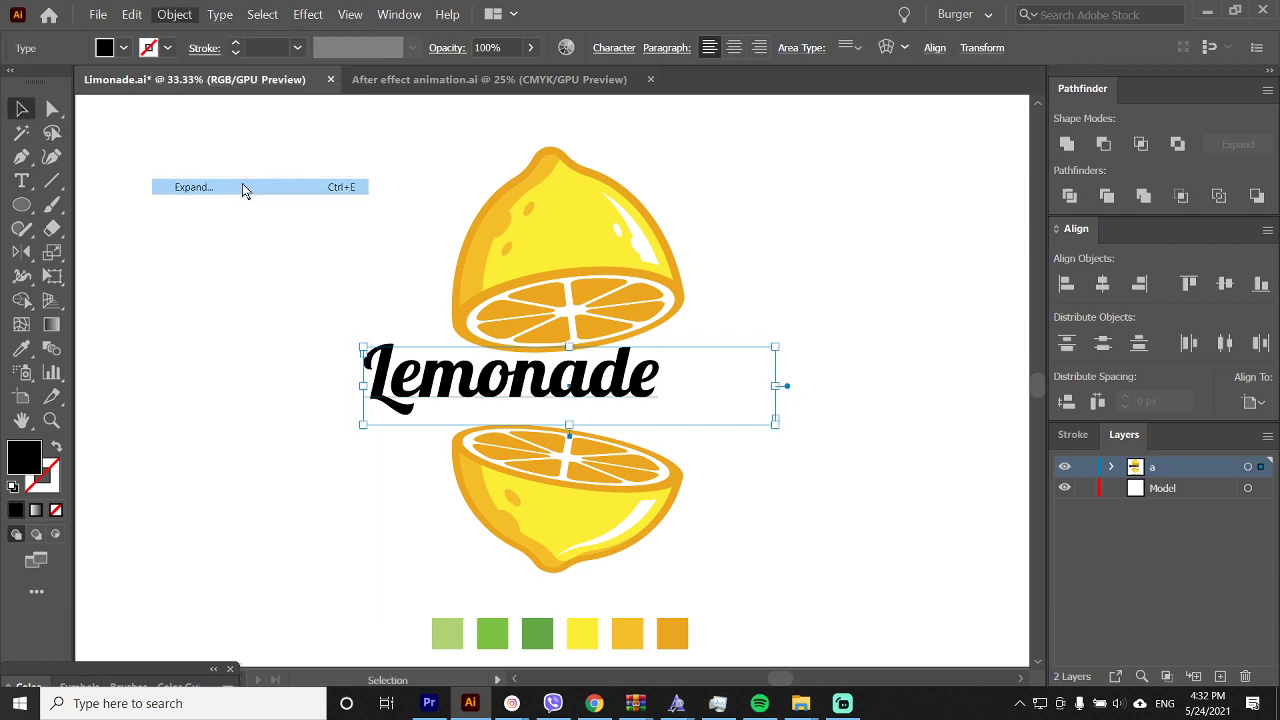
pyautogui.click(1126, 674)
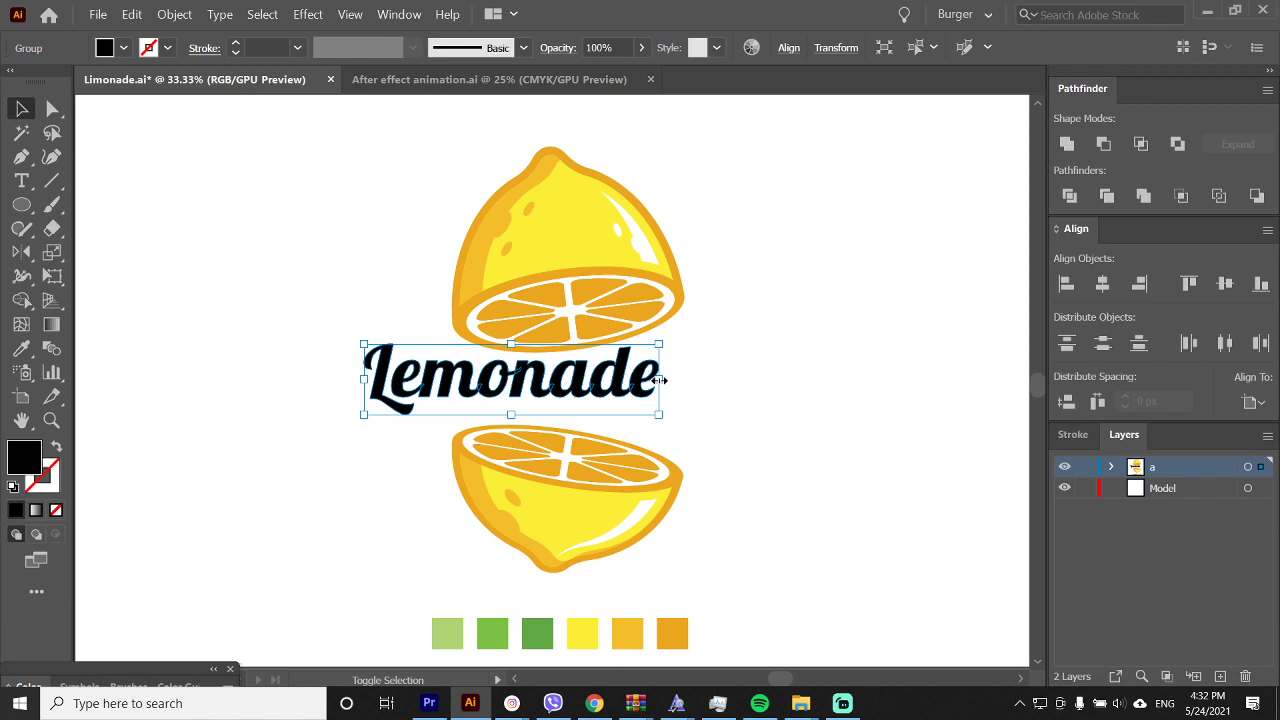
pyautogui.moveTo(660, 380); pyautogui.dragTo(772, 382)
pyautogui.moveTo(598, 384); pyautogui.dragTo(592, 397)
# Ungroup the expanded letters and unite them into a single shape
pyautogui.rightClick(592, 397)
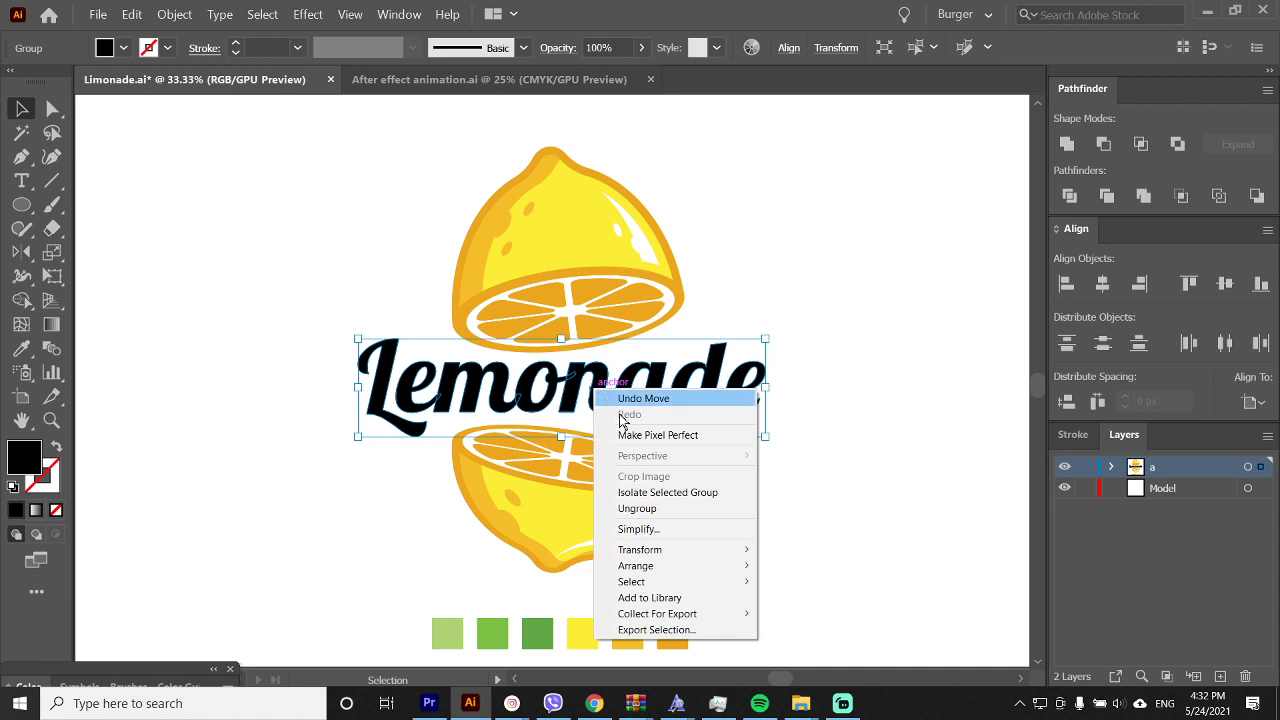
pyautogui.click(654, 503)
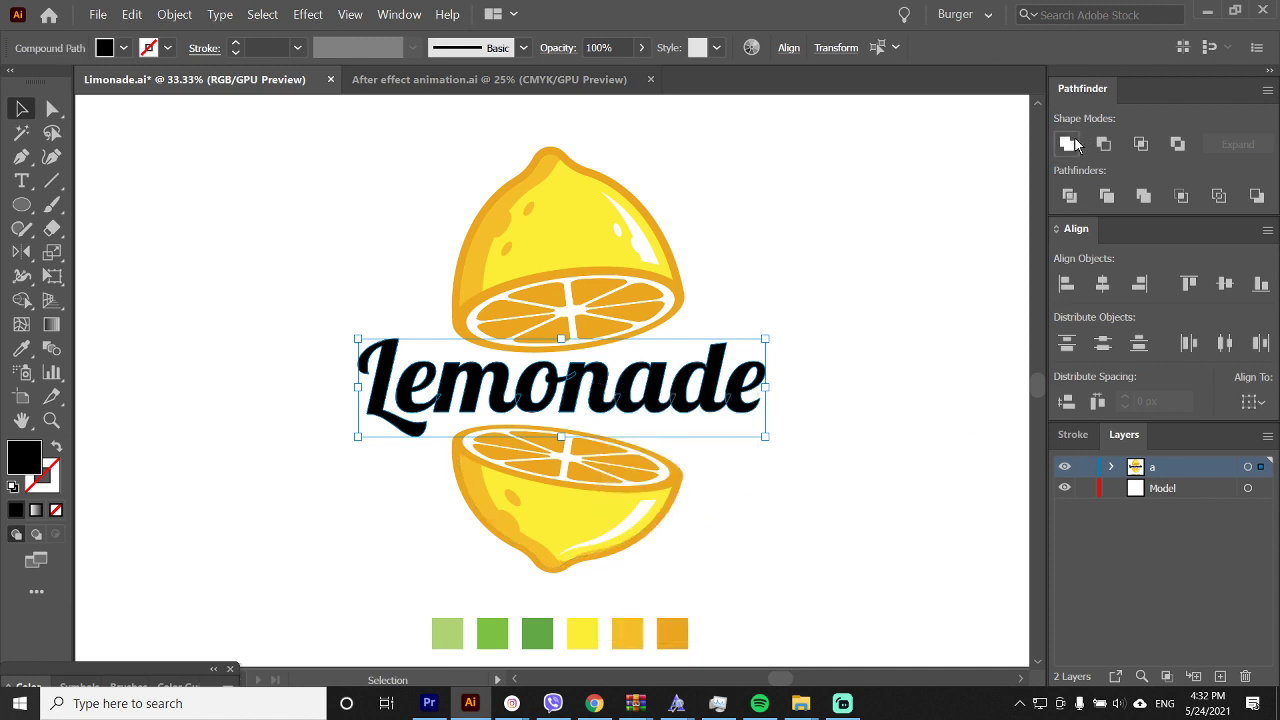
pyautogui.keyDown('alt'); pyautogui.click(1070, 143); pyautogui.keyUp('alt')
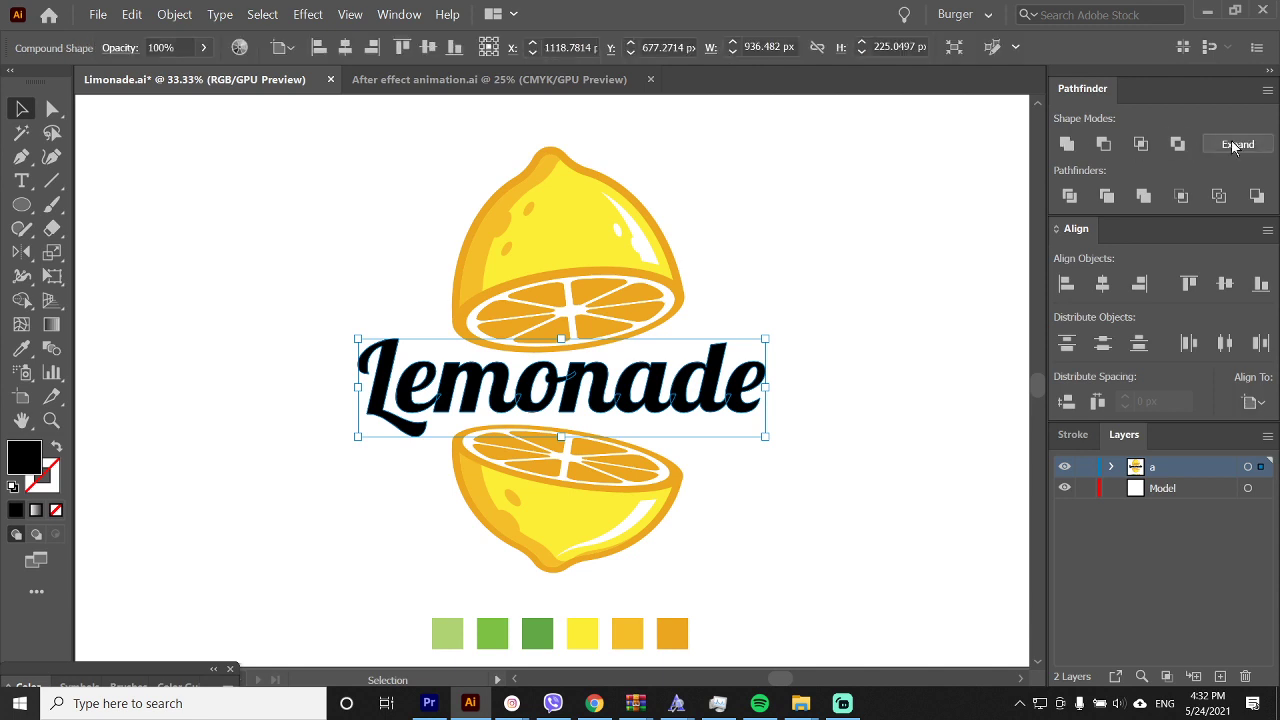
pyautogui.click(1236, 145)
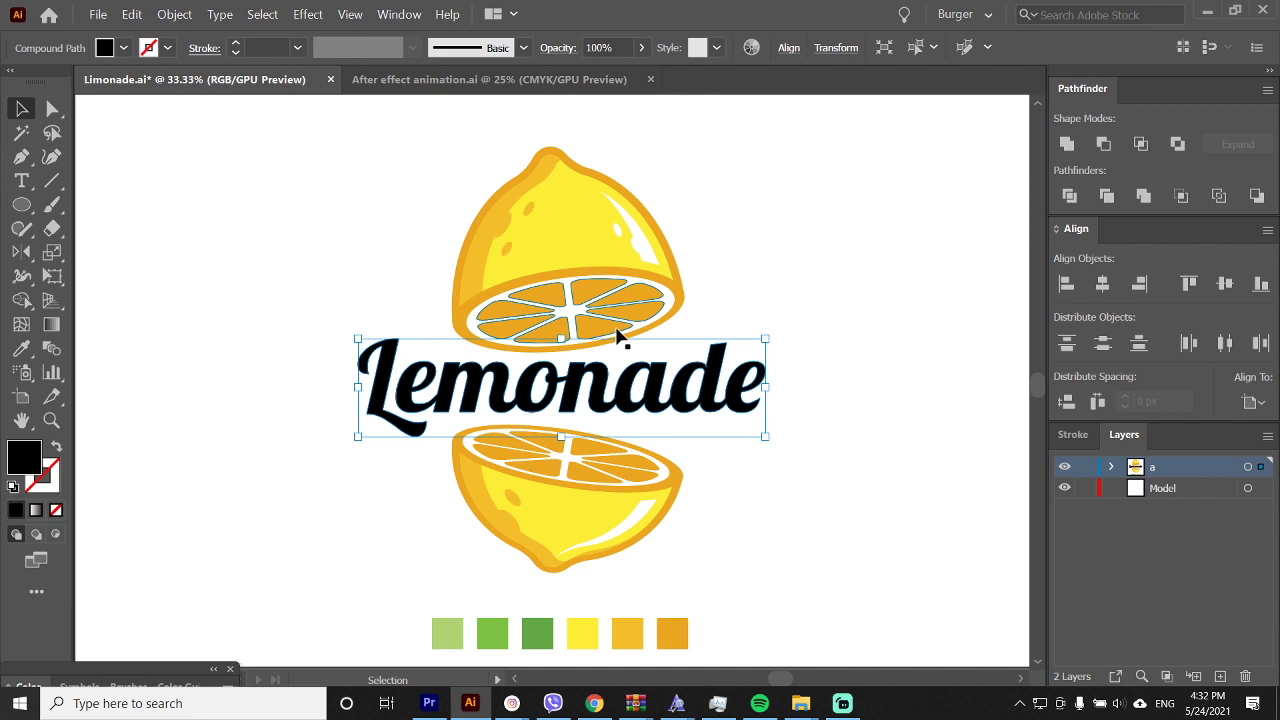
# Create an outer outline of the united lettering with Offset Path at 20 px and round joins
pyautogui.press('a')
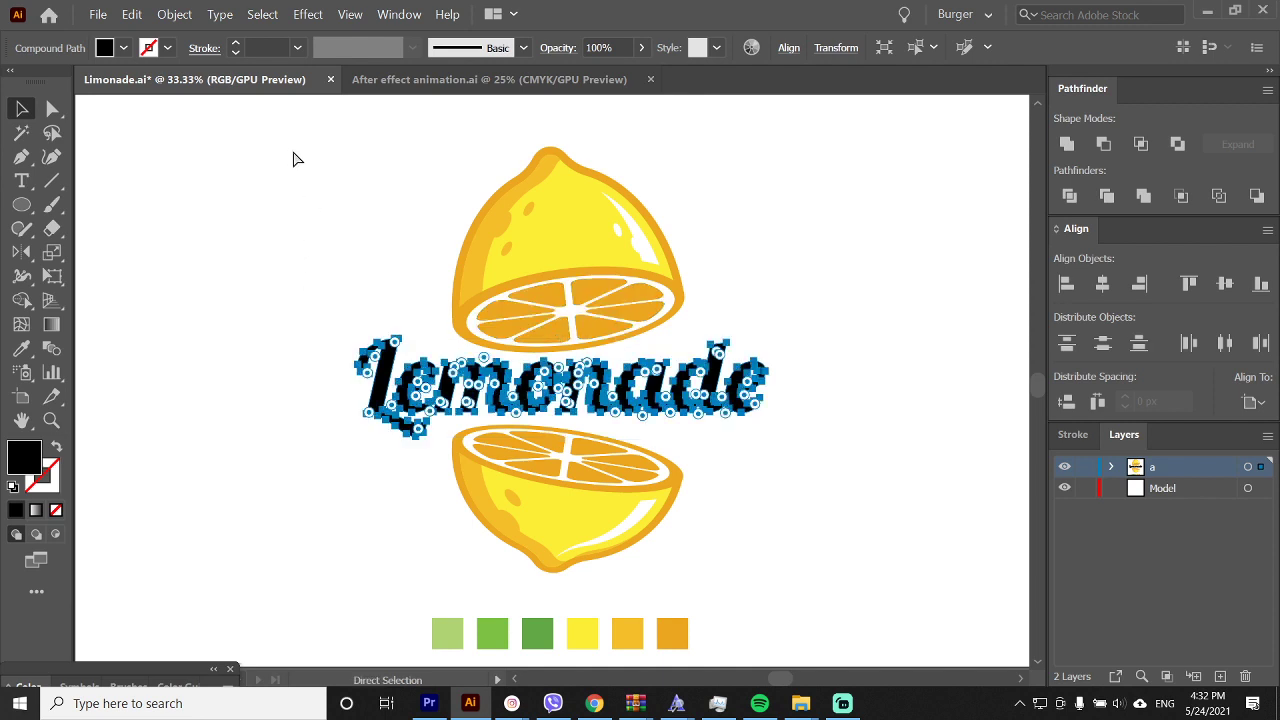
pyautogui.press('v')
pyautogui.click(174, 14)
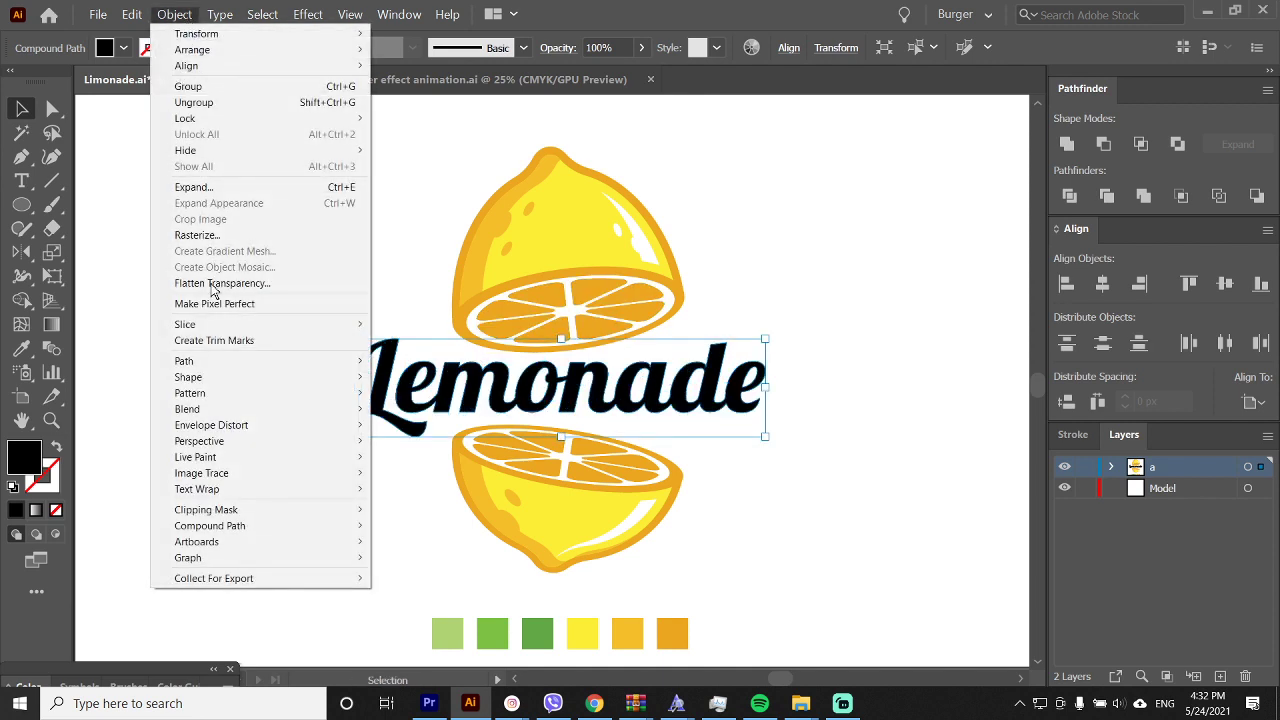
pyautogui.moveTo(210, 368)
pyautogui.click(418, 413)
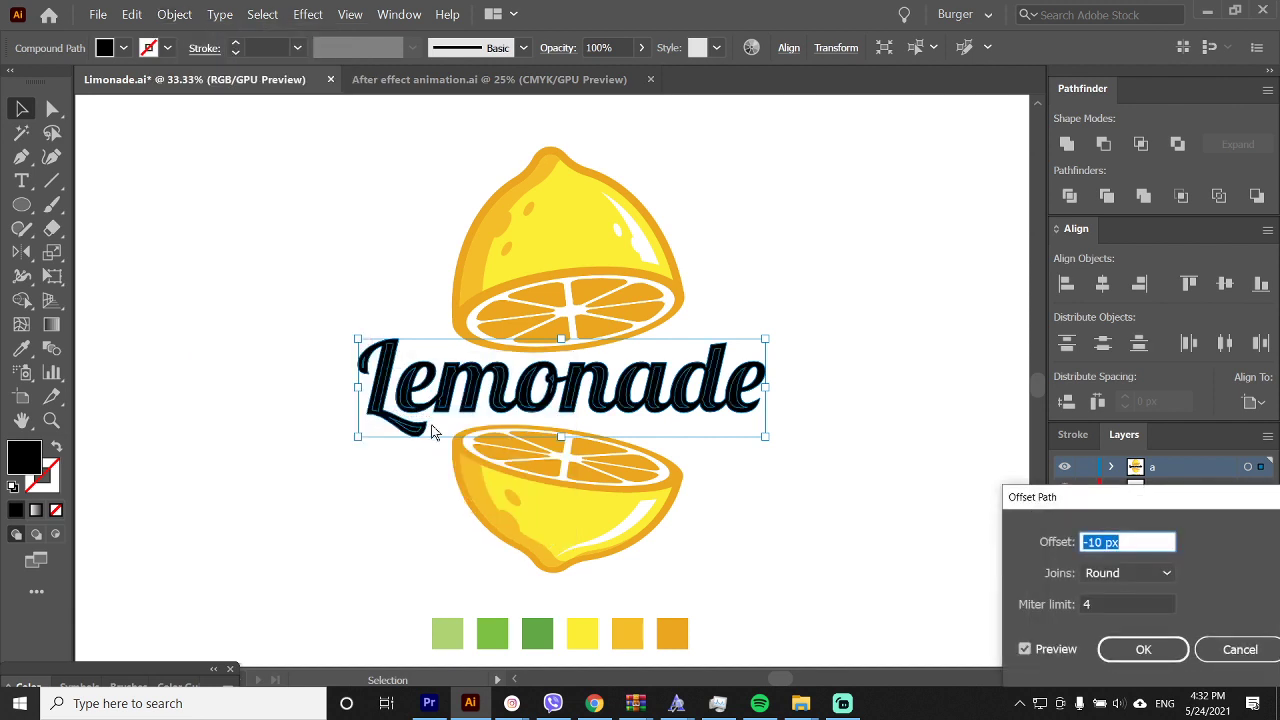
pyautogui.write('20')
pyautogui.press('Tab')
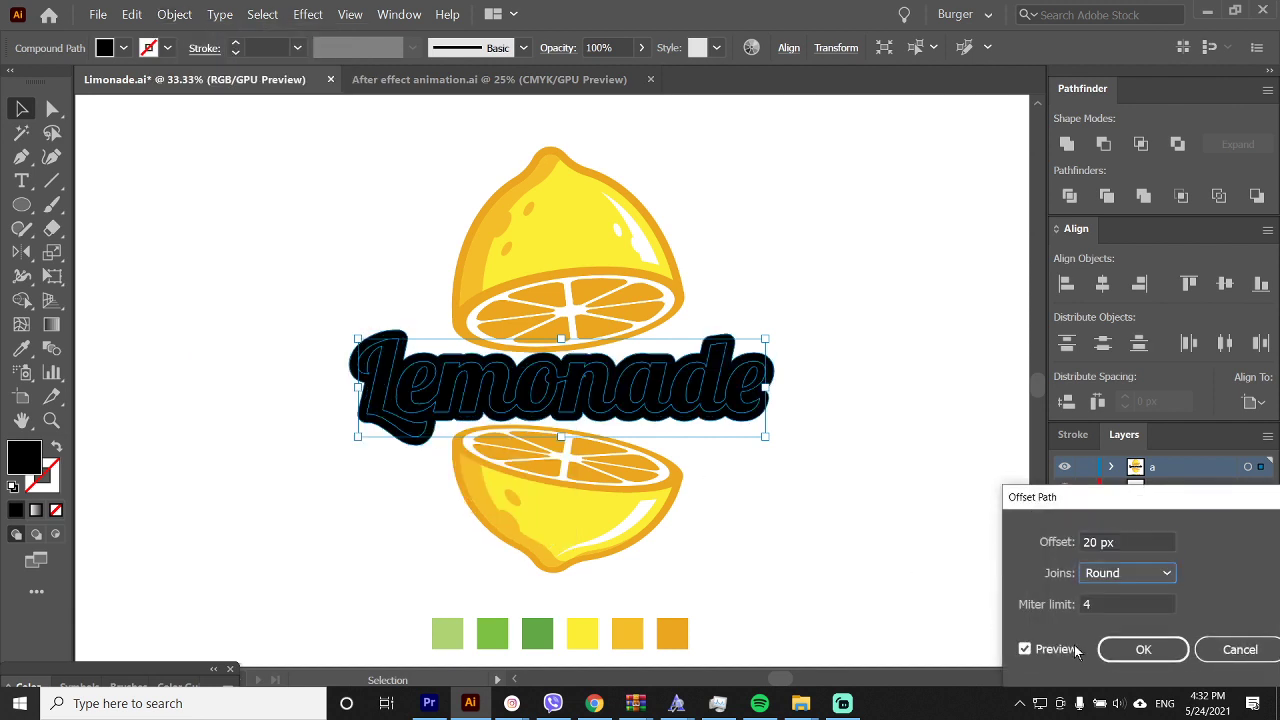
pyautogui.click(1136, 650)
pyautogui.hotkey('ctrl', '[')
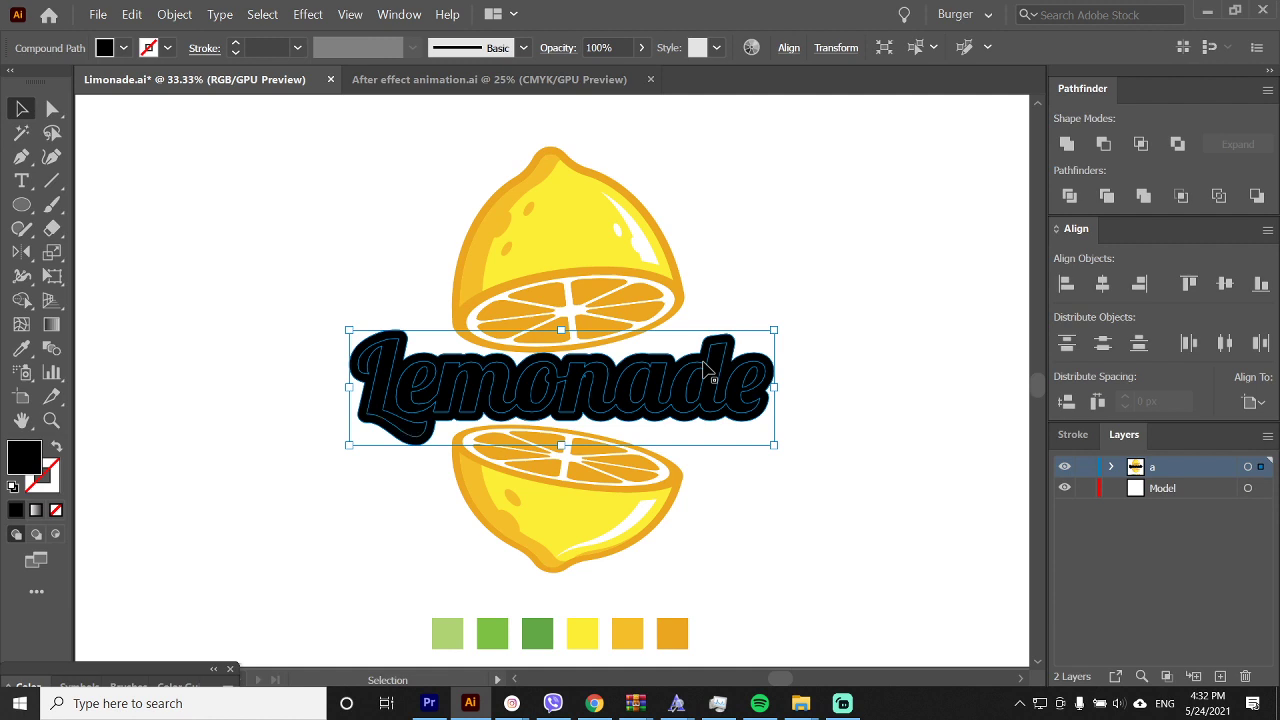
pyautogui.hotkey('ctrl', 'z')
# Color the offset outline with the palette's dark green and the lettering with the lemon's bright yellow
pyautogui.press('i')
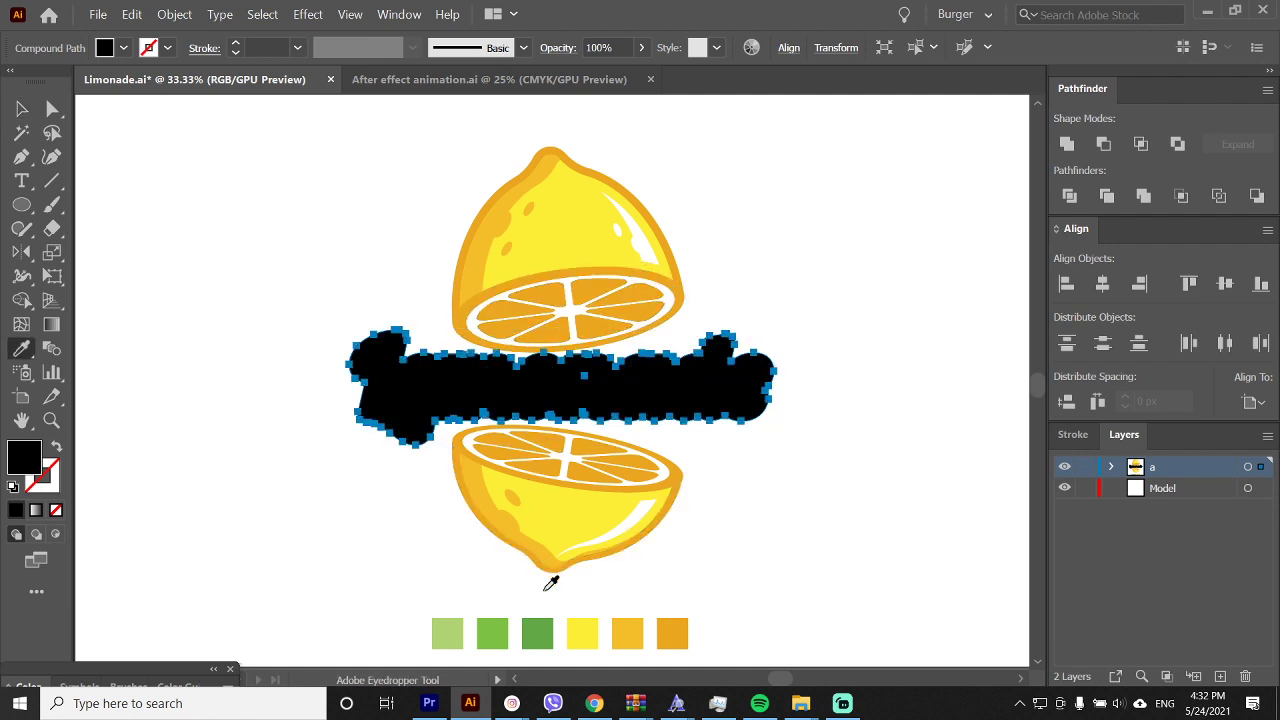
pyautogui.click(541, 639)
pyautogui.press('v')
pyautogui.click(619, 380)
pyautogui.press('i')
pyautogui.click(578, 251)
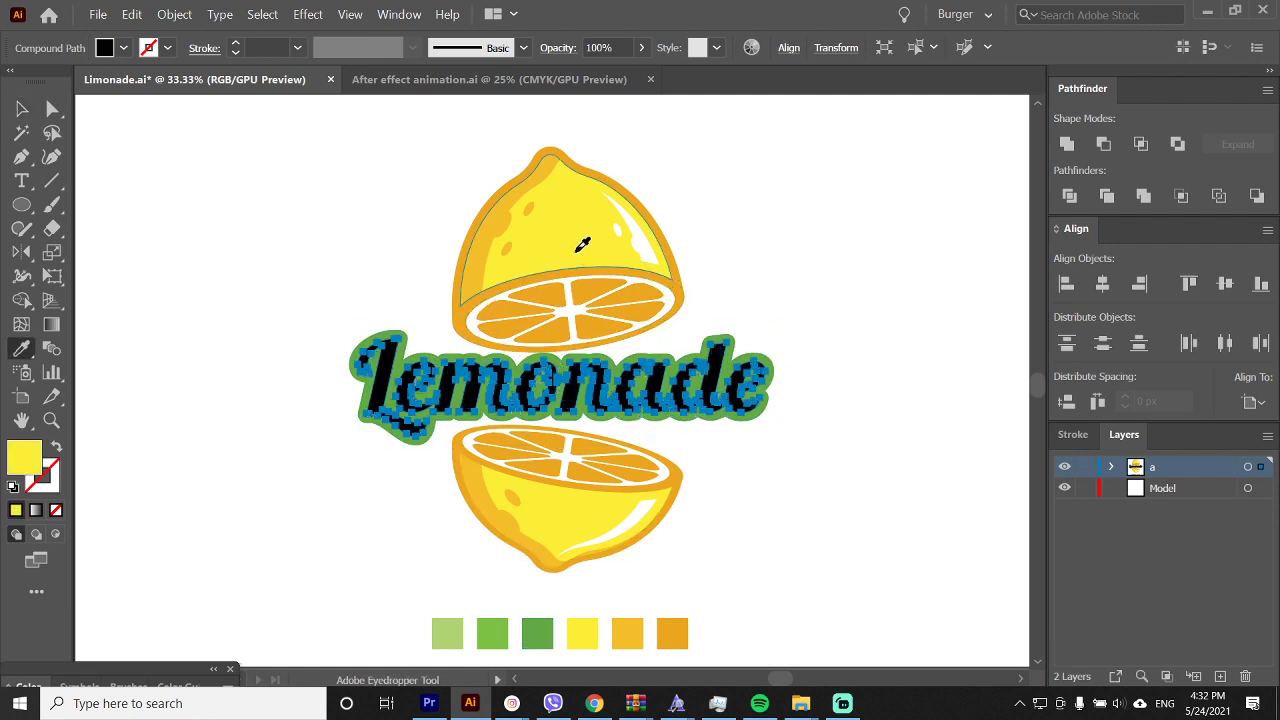
pyautogui.press('v')
pyautogui.click(917, 341)
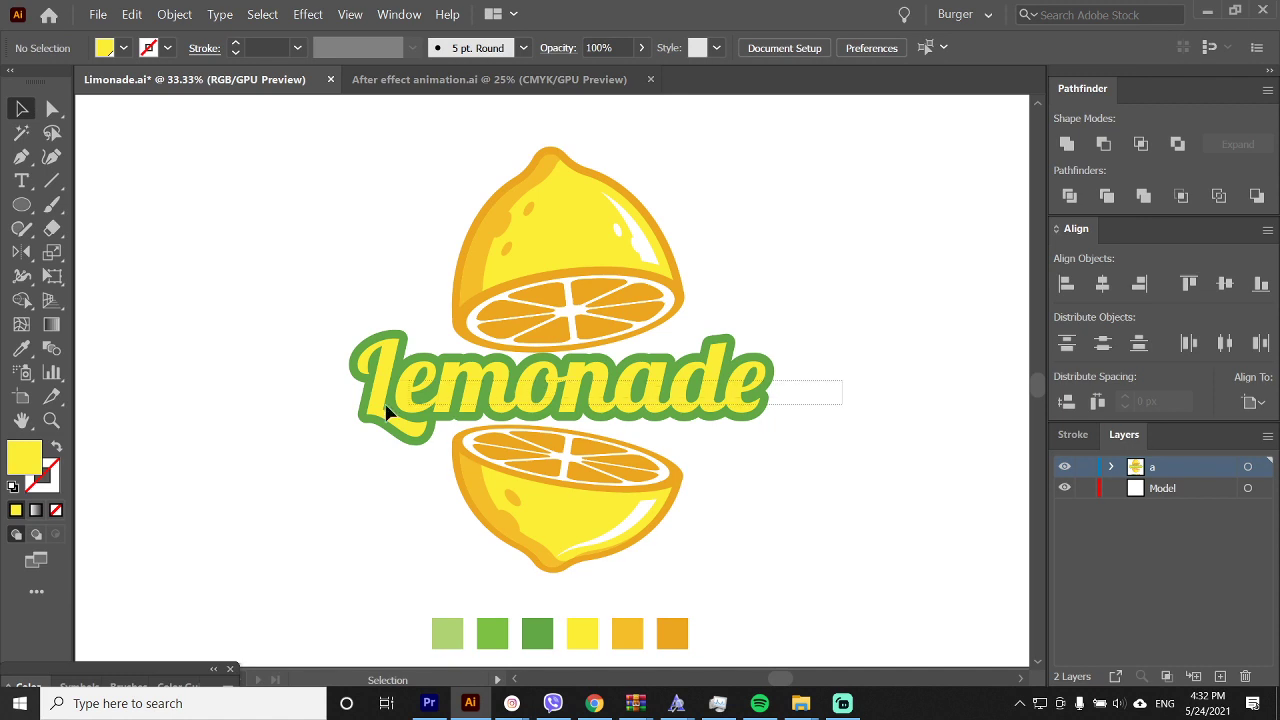
# Scale down the lettering together with its green outline, keeping it centered between the lemon halves
pyautogui.click(727, 405)
pyautogui.moveTo(775, 390); pyautogui.dragTo(747, 391)
pyautogui.click(811, 364)
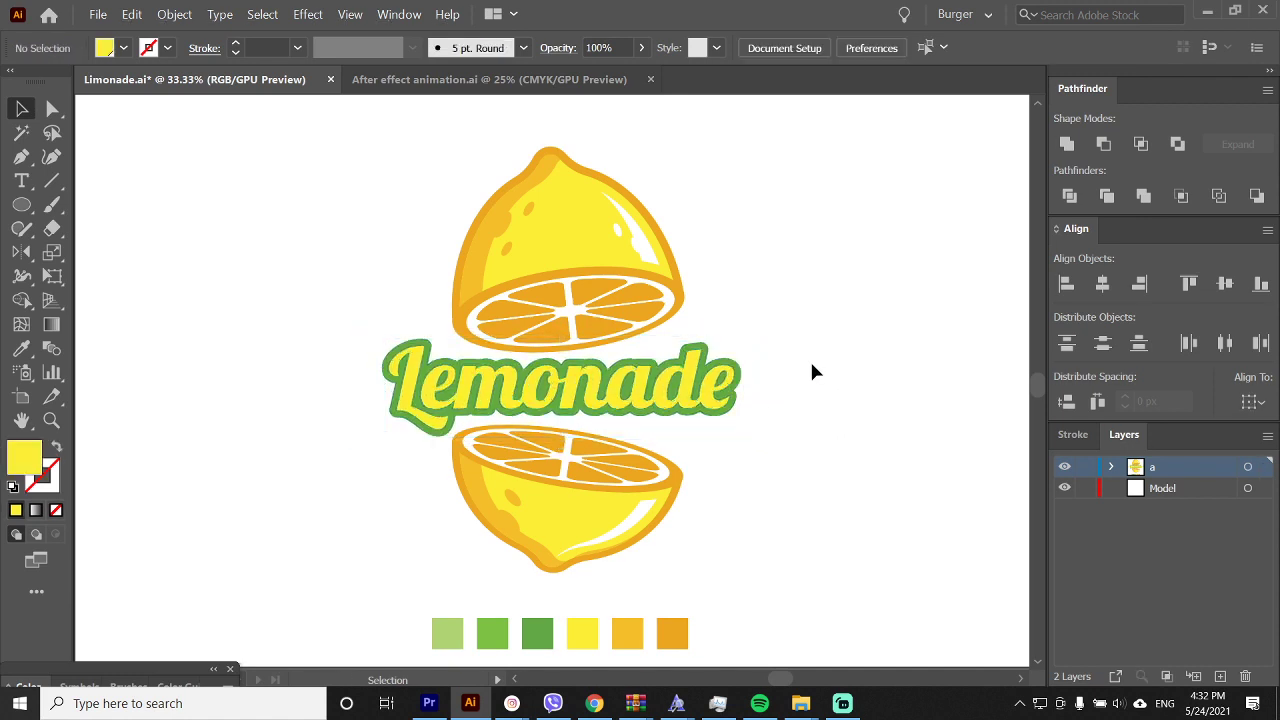
pyautogui.moveTo(811, 364); pyautogui.dragTo(728, 395)
pyautogui.click(784, 385)
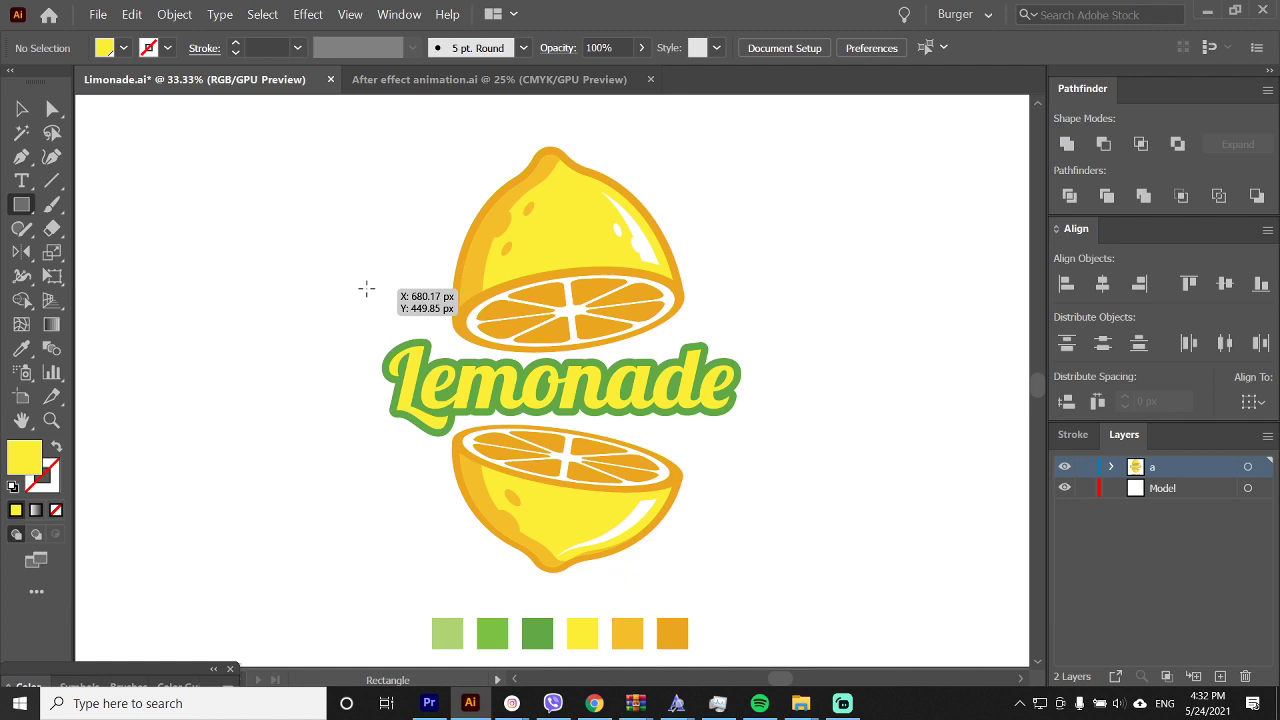
# Draw a small yellow rectangle left of the upper lemon half and warp it with a horizontal Arc, bend 46%, horizontal distortion -100%
pyautogui.moveTo(345, 257); pyautogui.dragTo(426, 308)
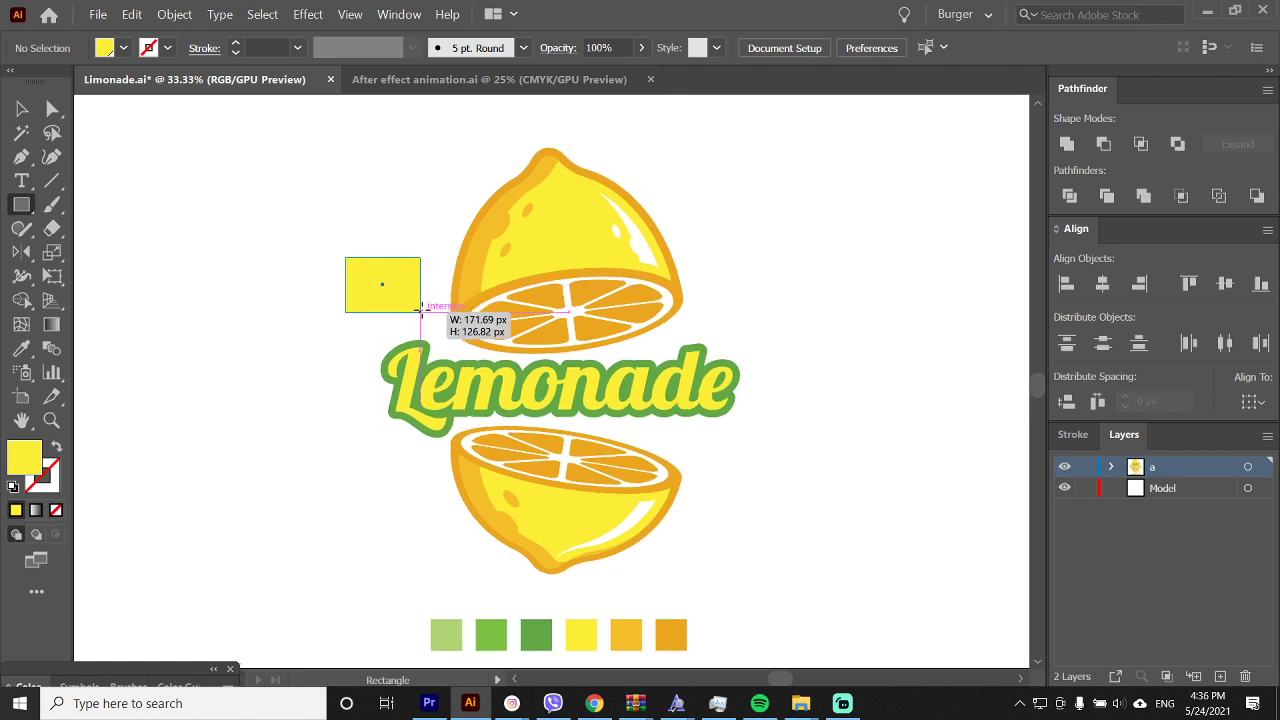
pyautogui.click(310, 22)
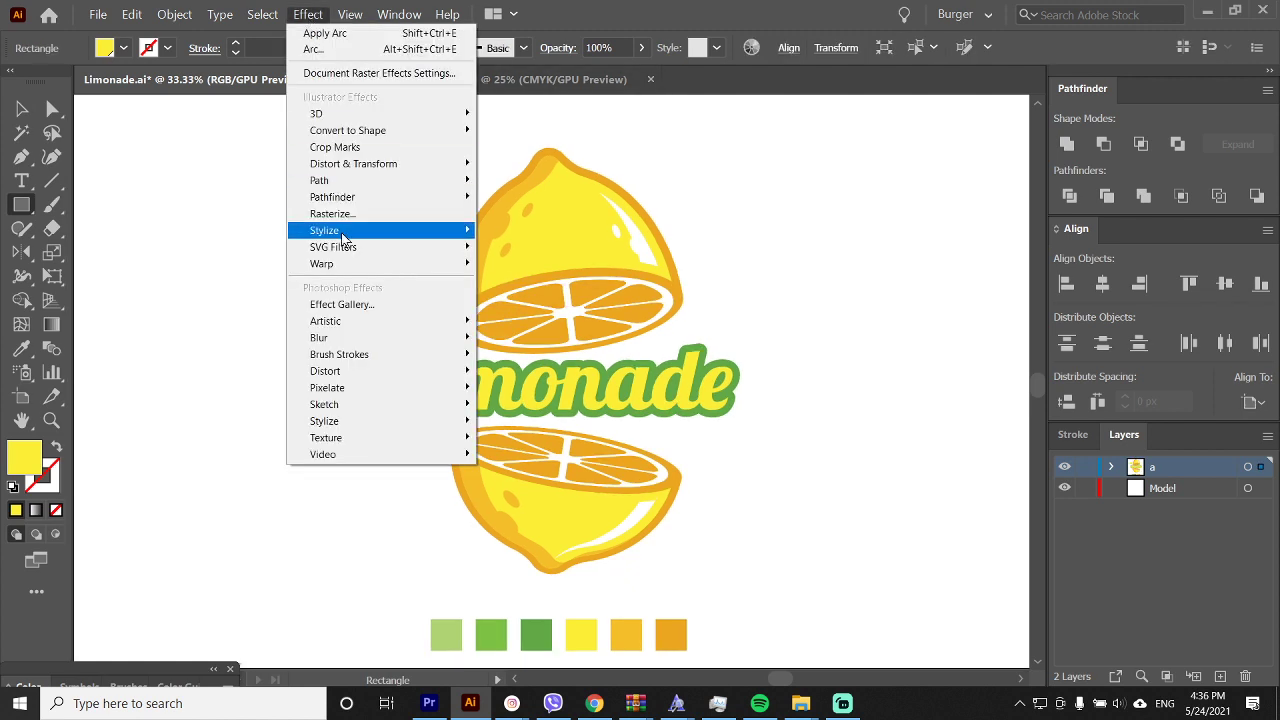
pyautogui.moveTo(423, 263)
pyautogui.click(540, 262)
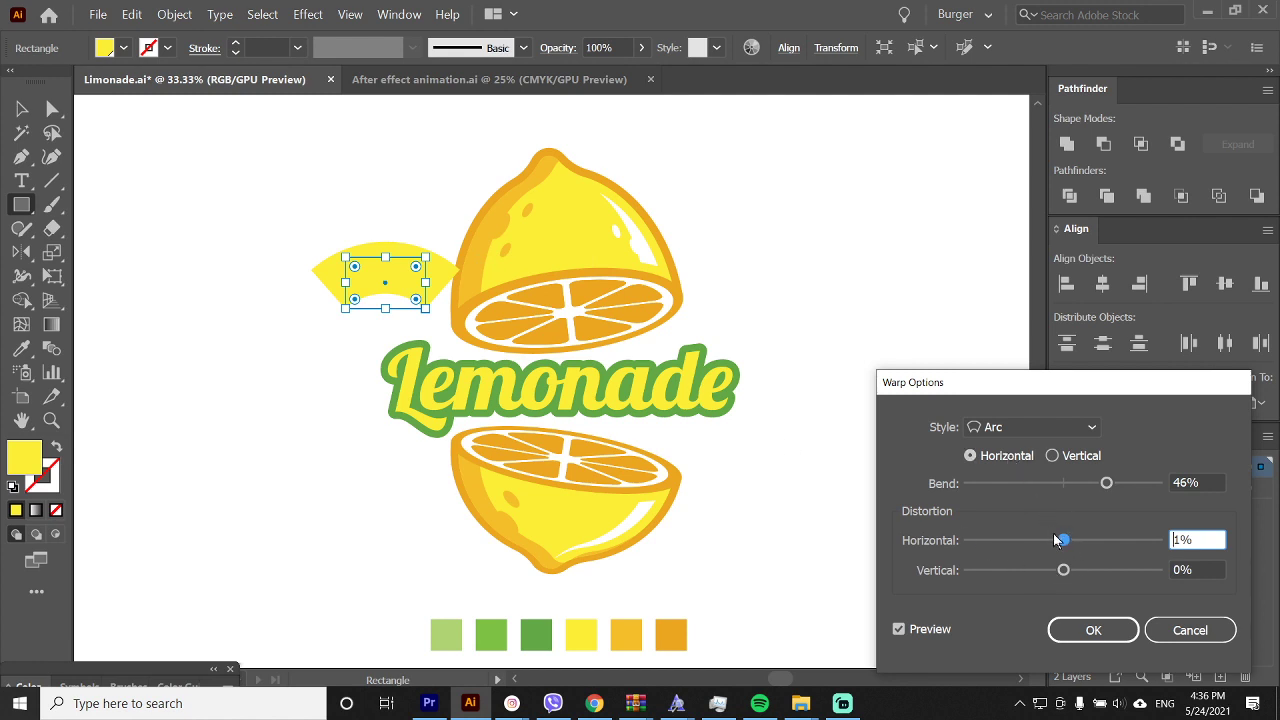
pyautogui.moveTo(981, 545); pyautogui.dragTo(922, 545)
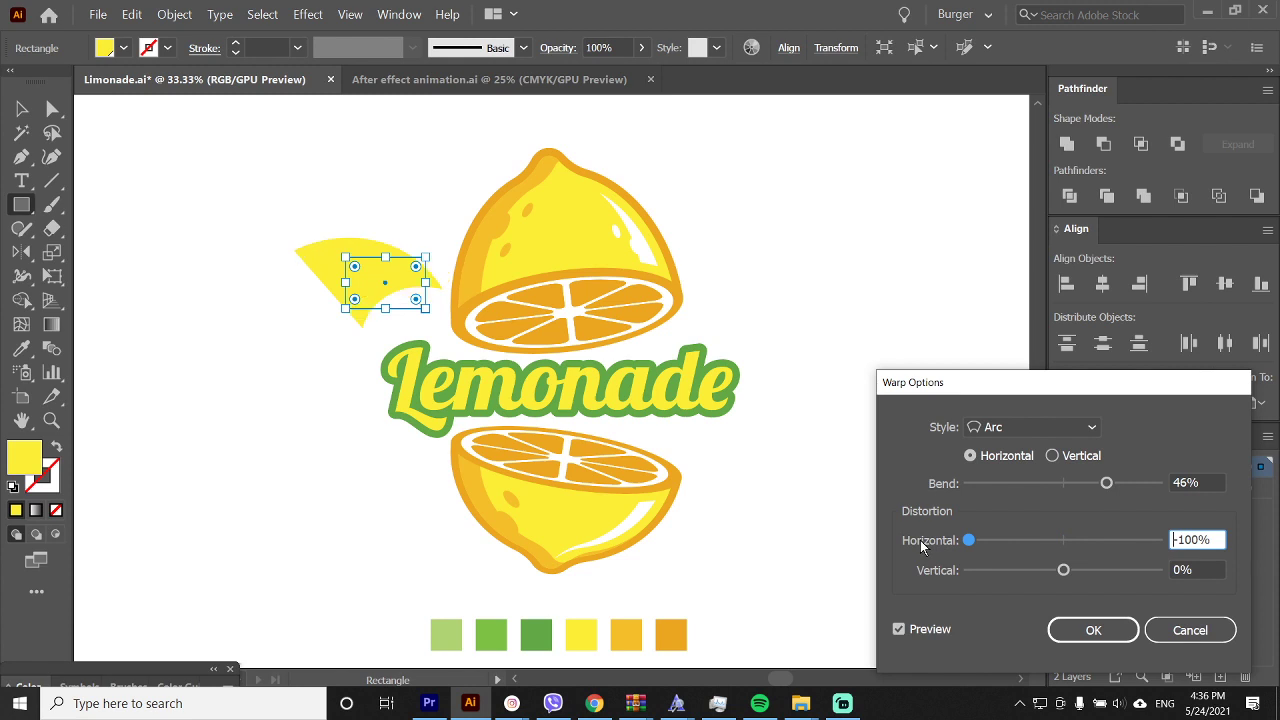
pyautogui.click(1090, 630)
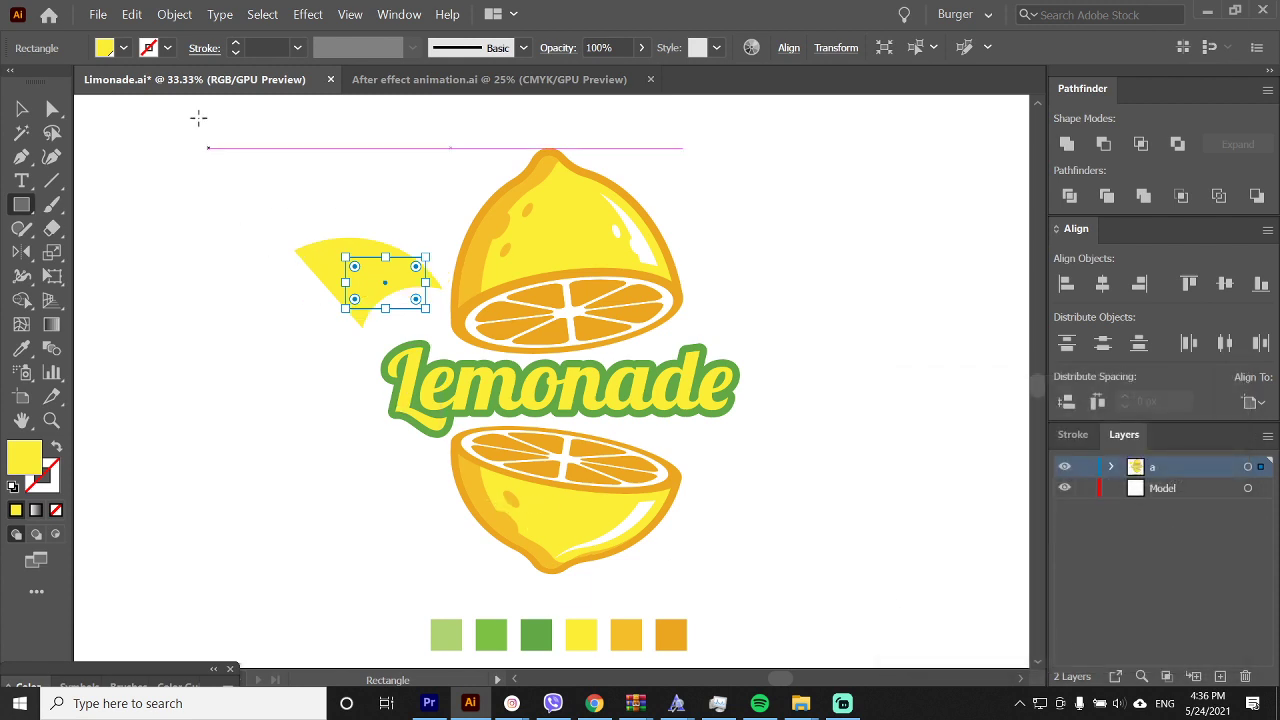
# Expand the warped shape's appearance and fully round the two corners of its wide end to form a droplet
pyautogui.click(174, 15)
pyautogui.click(206, 201)
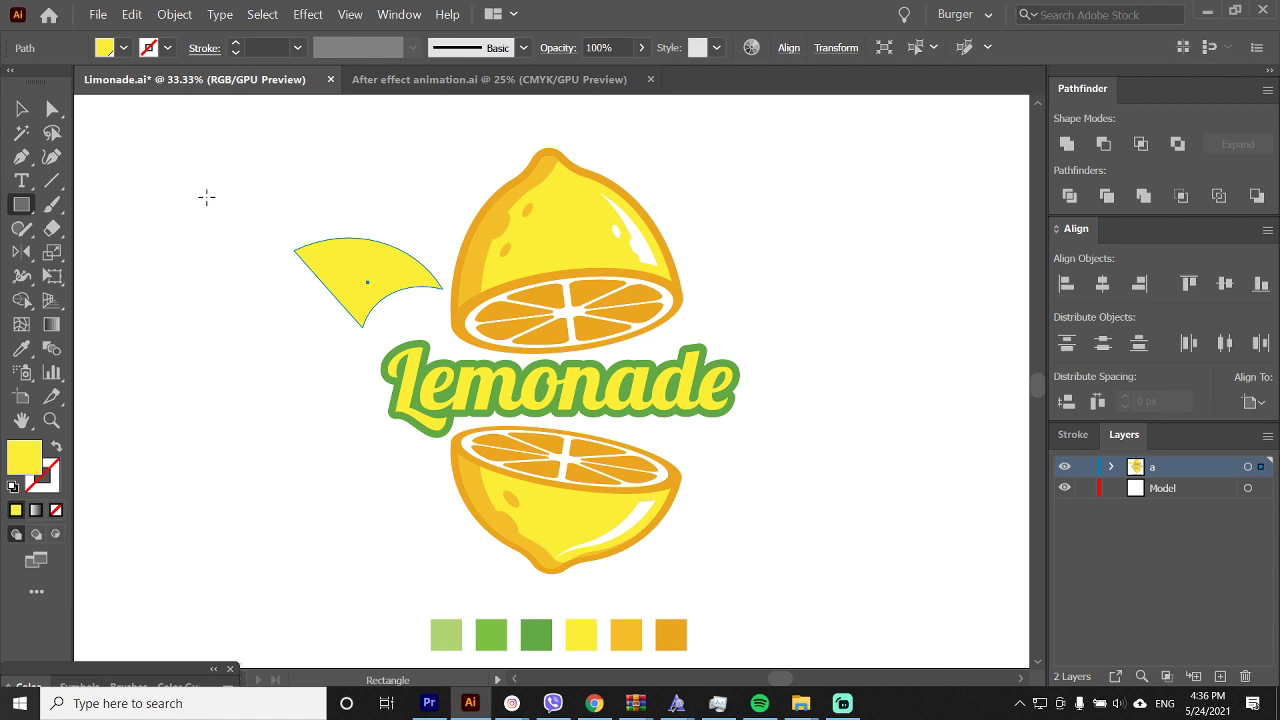
pyautogui.press('a')
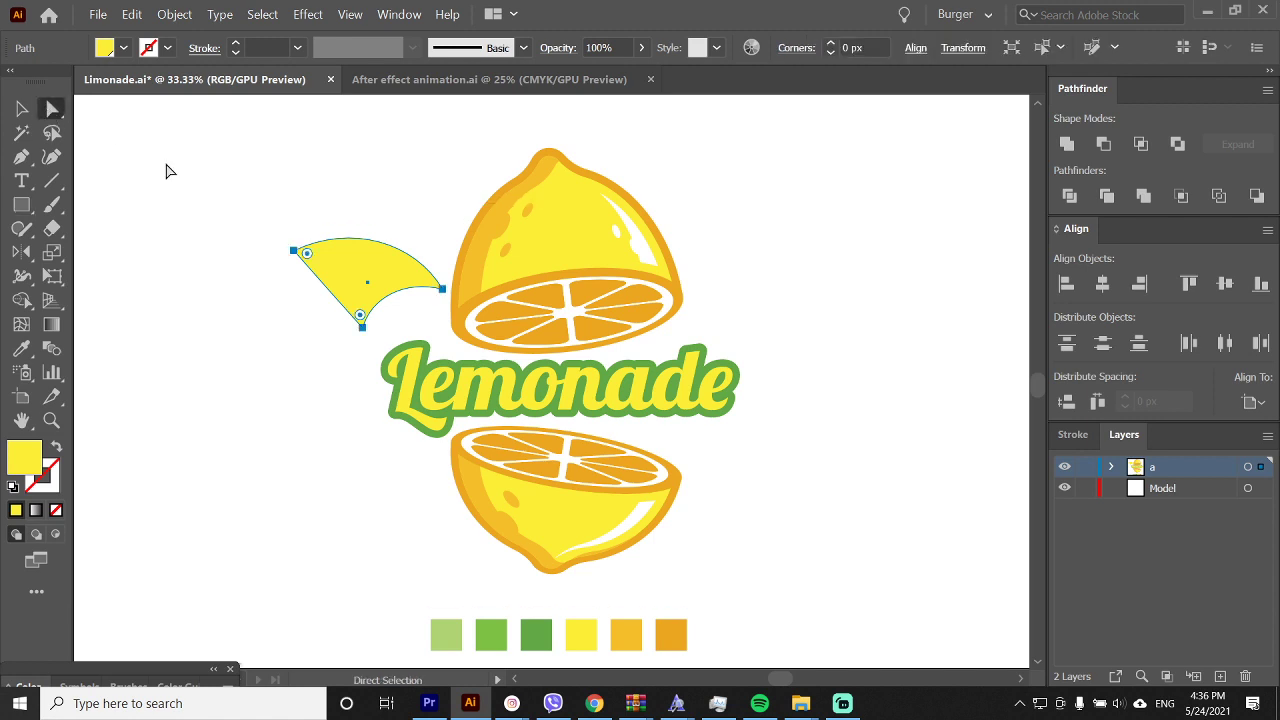
pyautogui.moveTo(255, 207); pyautogui.dragTo(391, 205)
pyautogui.click(403, 201)
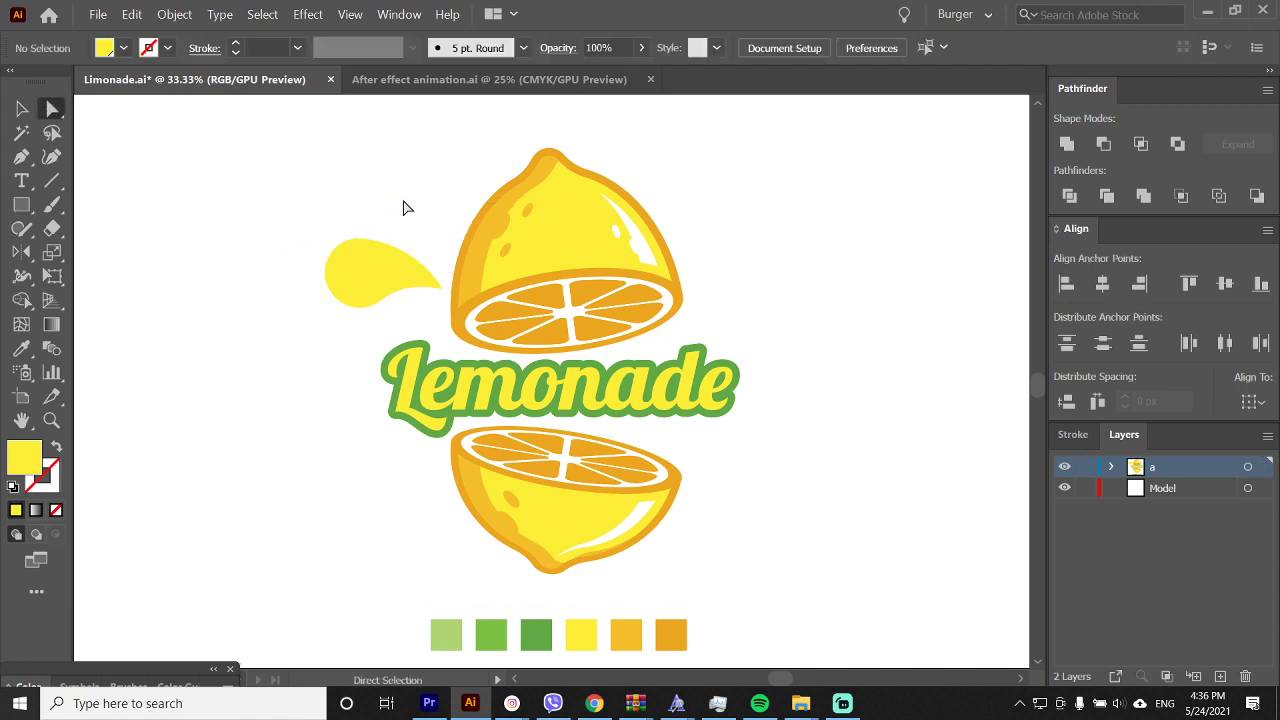
pyautogui.click(406, 271)
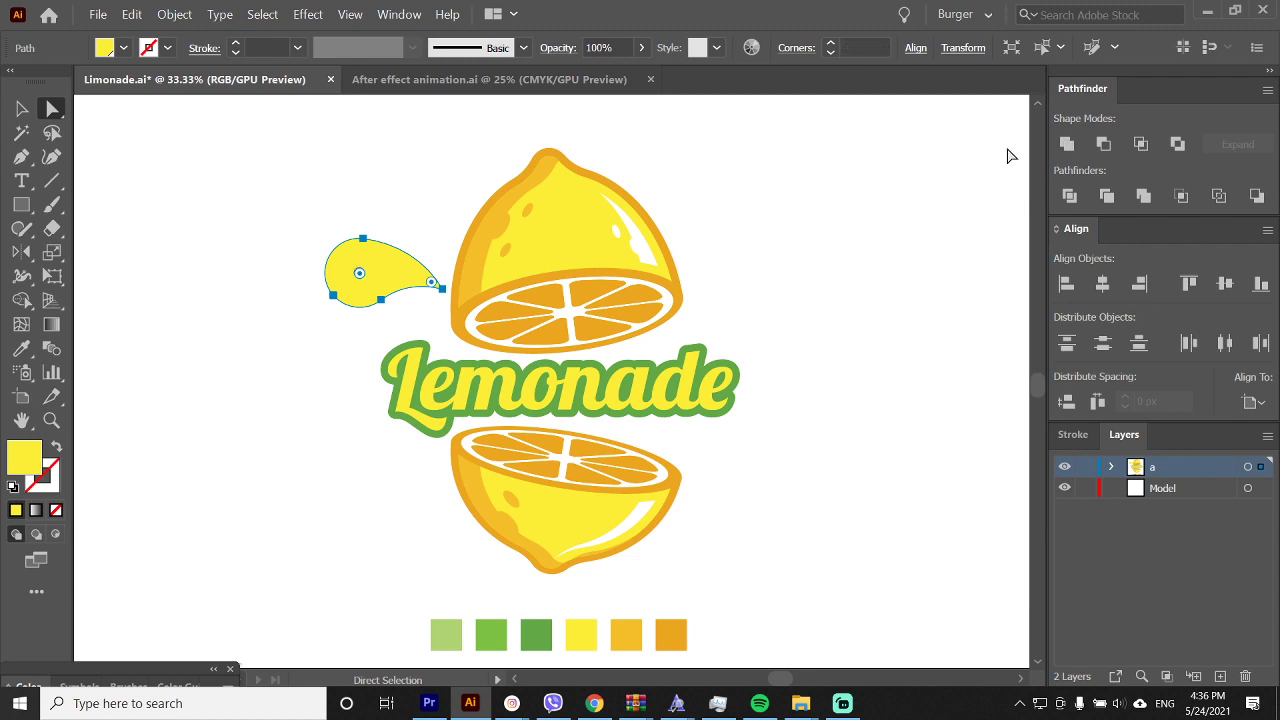
pyautogui.press('v')
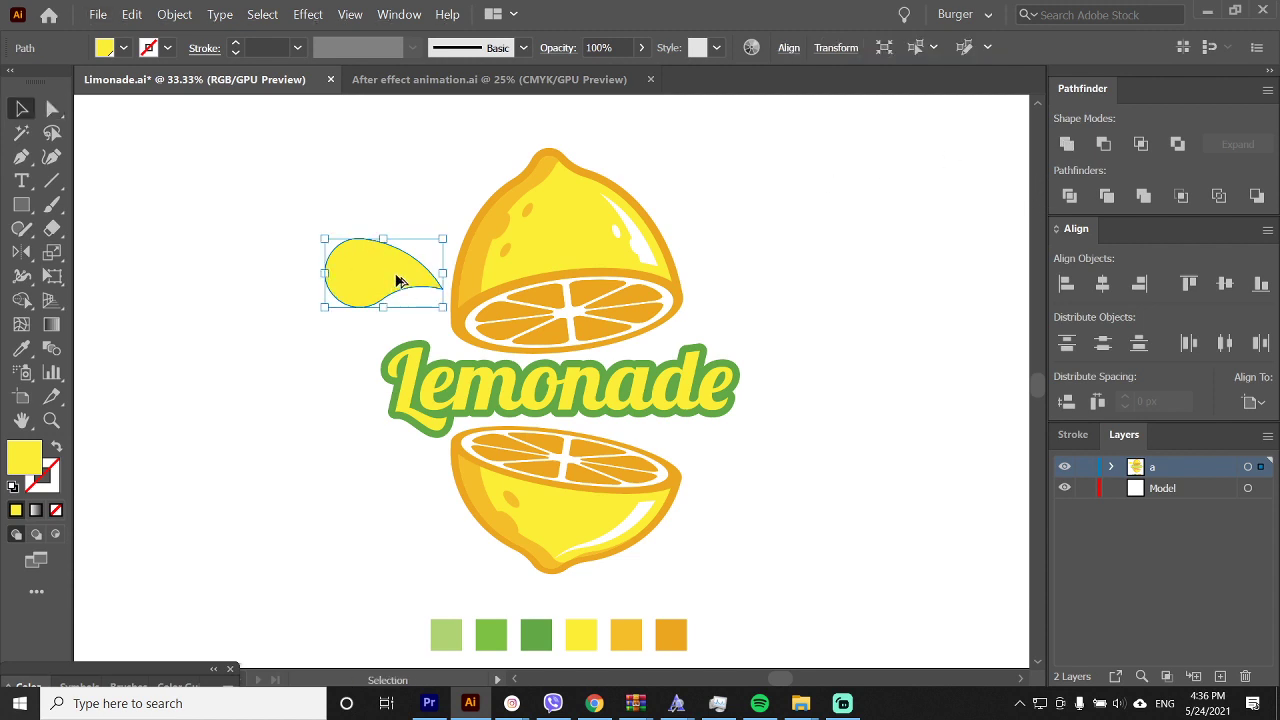
# Fill the droplet with the lemon outline's dark amber and add a bright yellow inner shape using an inward path offset with round joins
pyautogui.scroll(4, 396, 281)
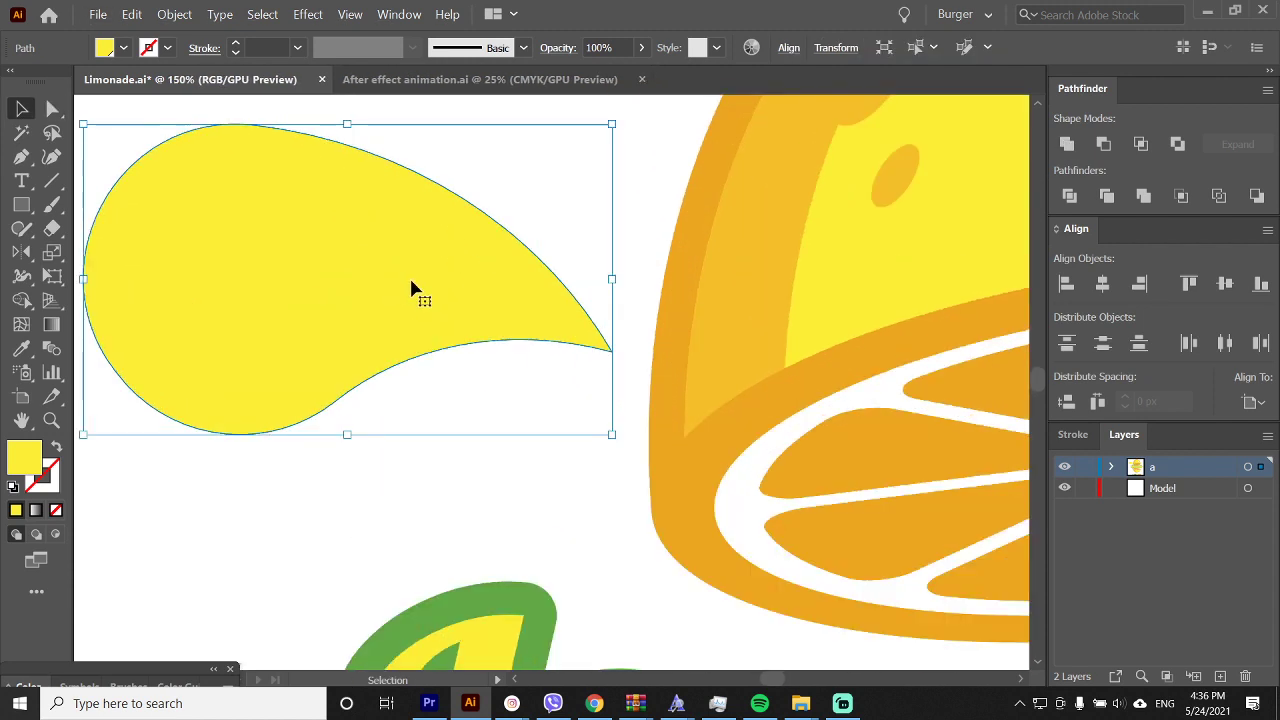
pyautogui.moveTo(411, 281); pyautogui.dragTo(443, 310)
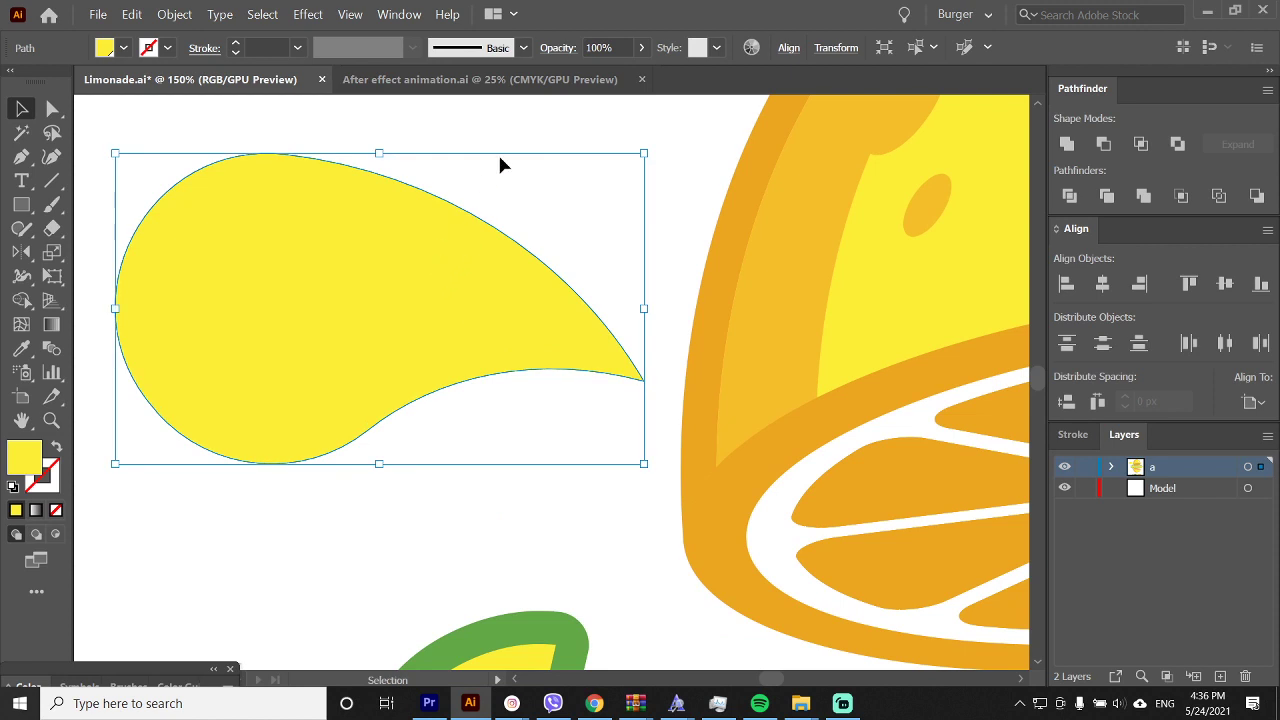
pyautogui.press('i')
pyautogui.click(697, 468)
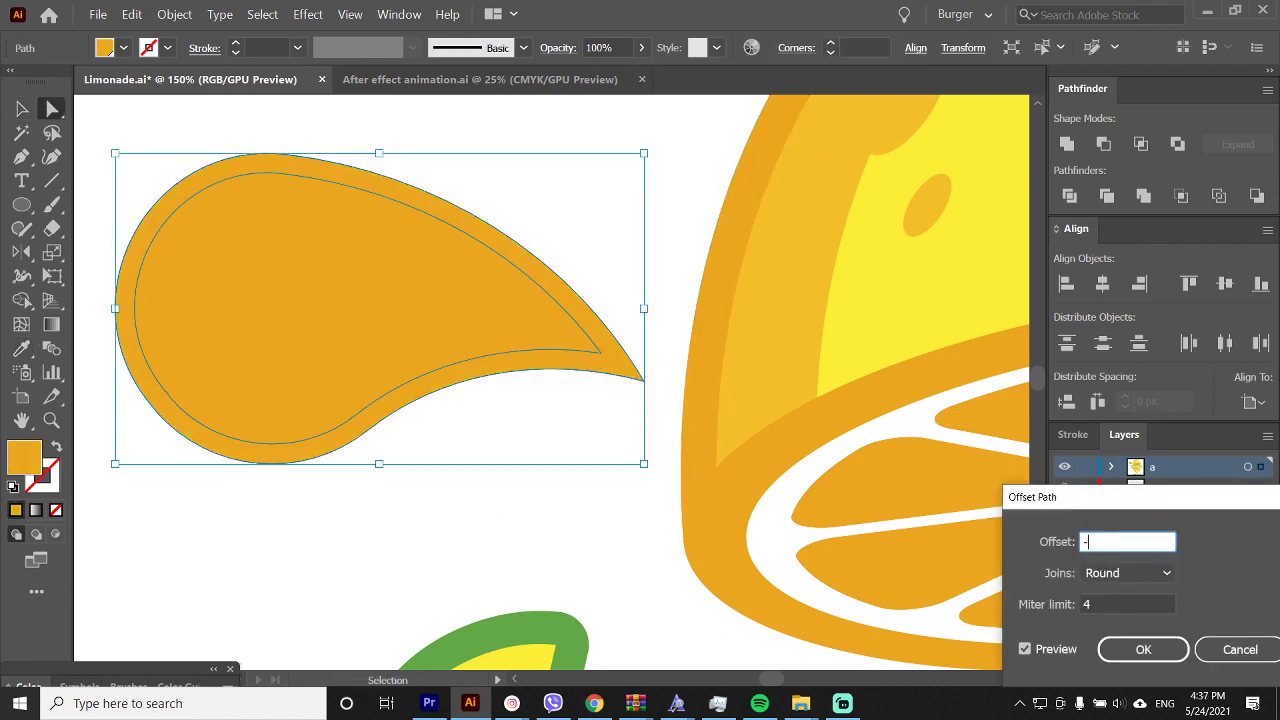
pyautogui.press('Return')
pyautogui.press('ctrl')
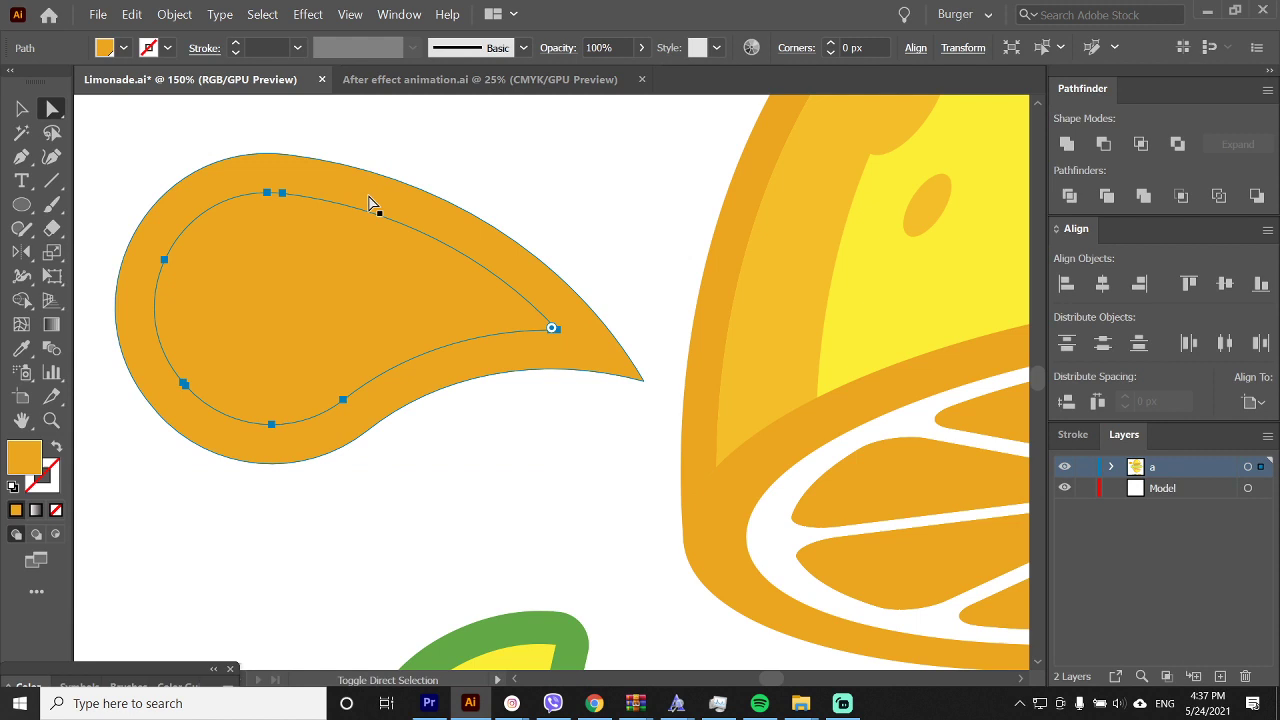
pyautogui.press('i')
pyautogui.click(786, 257)
pyautogui.press('a')
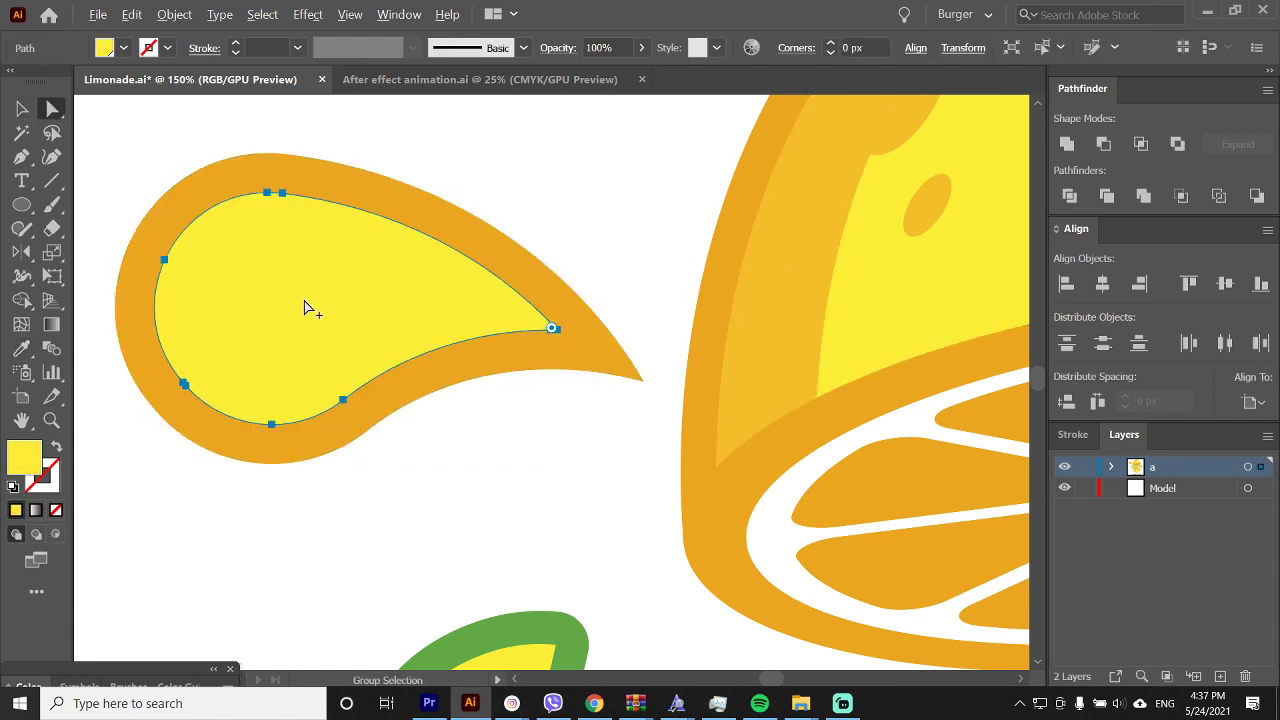
# Duplicate the droplet's inner shape slightly sideways and subtract the overlap to cut out a crescent
pyautogui.press('ctrl')
pyautogui.moveTo(309, 305); pyautogui.dragTo(345, 305)
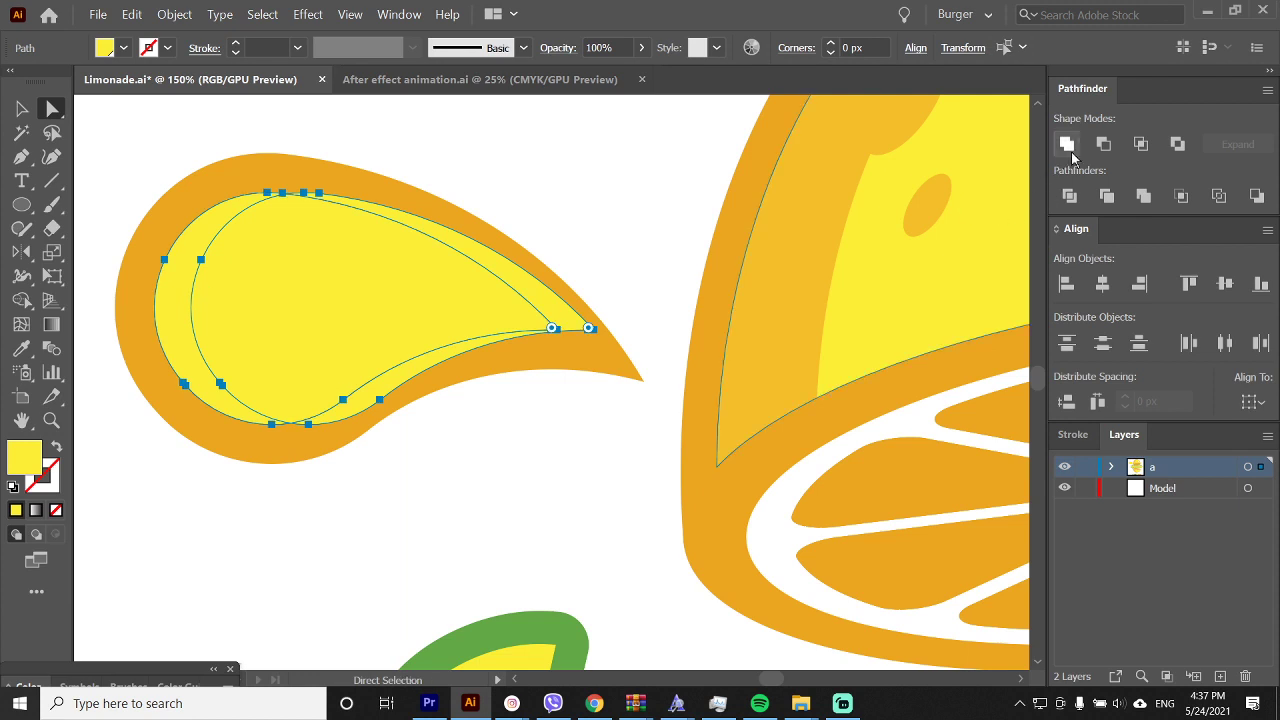
pyautogui.click(1104, 145)
# Fill the crescent with white and fit it as a highlight inside the droplet's rounded end
pyautogui.press('v')
pyautogui.press('i')
pyautogui.click(569, 193)
pyautogui.press('v')
pyautogui.moveTo(288, 311); pyautogui.dragTo(251, 307)
pyautogui.moveTo(182, 279); pyautogui.dragTo(214, 247)
# Arrange the grouped droplet at a reduced size and a smaller copy of it on the left of the upper lemon half
pyautogui.hotkey('ctrl', 'shift', 'a')
pyautogui.hotkey('ctrl', 'shift', 'a')
pyautogui.scroll(-4, 505, 301)
pyautogui.moveTo(613, 355); pyautogui.dragTo(508, 310)
pyautogui.moveTo(421, 320); pyautogui.dragTo(369, 337)
pyautogui.rightClick(409, 257)
pyautogui.click(449, 350)
# Copy both droplets to the right of the upper lemon half and reflect them as a mirror image of the left pair
pyautogui.click(341, 305)
pyautogui.moveTo(341, 263); pyautogui.dragTo(408, 330)
pyautogui.moveTo(410, 303); pyautogui.dragTo(695, 303)
pyautogui.click(174, 14)
pyautogui.moveTo(190, 34)
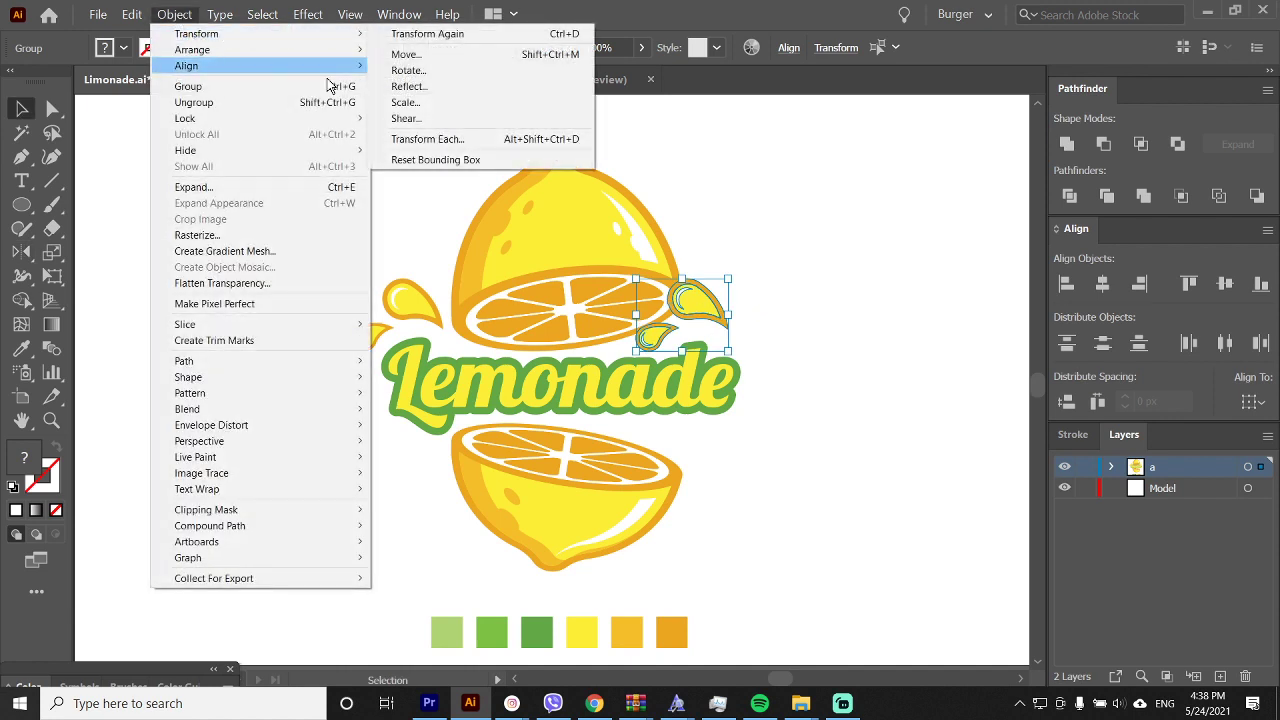
pyautogui.click(395, 86)
pyautogui.click(835, 508)
pyautogui.moveTo(700, 305); pyautogui.dragTo(757, 353)
pyautogui.click(766, 378)
# Place a flipped copy of the large left droplet beside the left edge of the lower lemon half
pyautogui.moveTo(428, 319); pyautogui.dragTo(412, 462)
pyautogui.press('o')
pyautogui.press('v')
pyautogui.moveTo(420, 461); pyautogui.dragTo(411, 462)
# Add a small droplet left of the lower lemon half and a mirrored large and small pair on its right
pyautogui.click(374, 338)
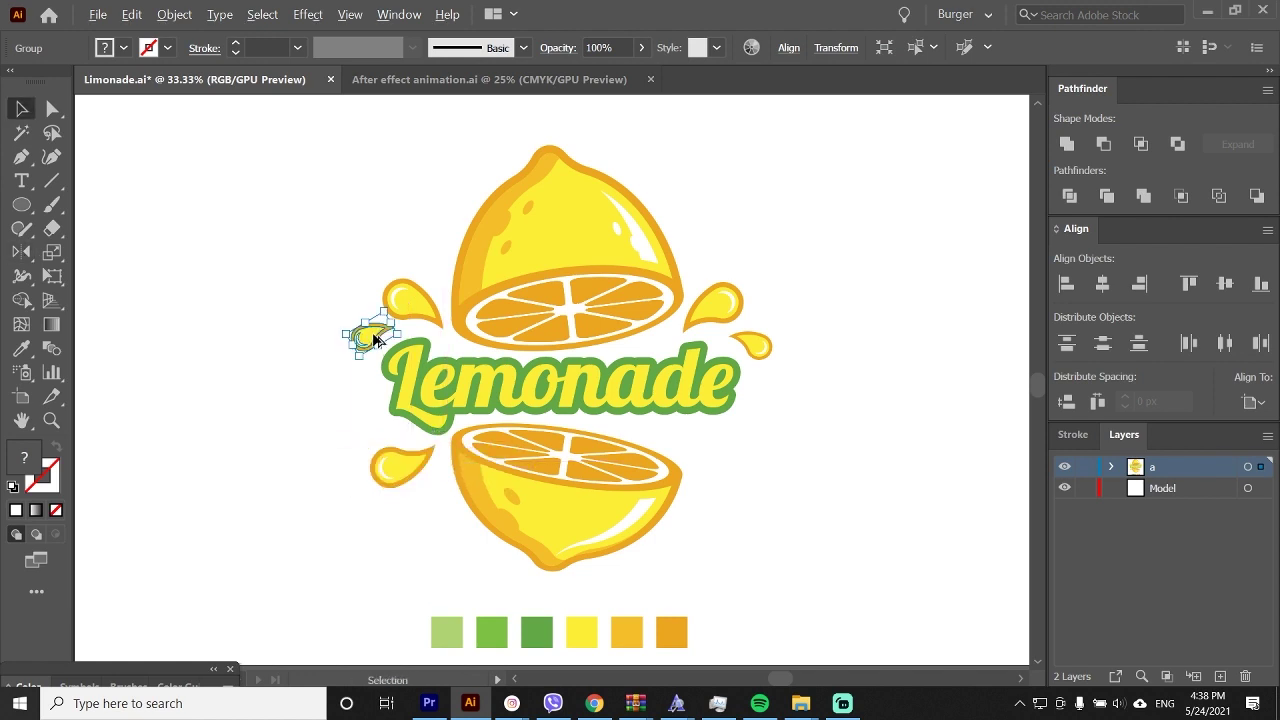
pyautogui.moveTo(374, 338); pyautogui.dragTo(722, 457)
pyautogui.keyDown('shift'); pyautogui.click(397, 470); pyautogui.keyUp('shift')
pyautogui.press('o')
pyautogui.press('v')
pyautogui.click(778, 437)
pyautogui.click(764, 470)
pyautogui.press('o')
pyautogui.press('v')
pyautogui.moveTo(717, 504); pyautogui.dragTo(710, 505)
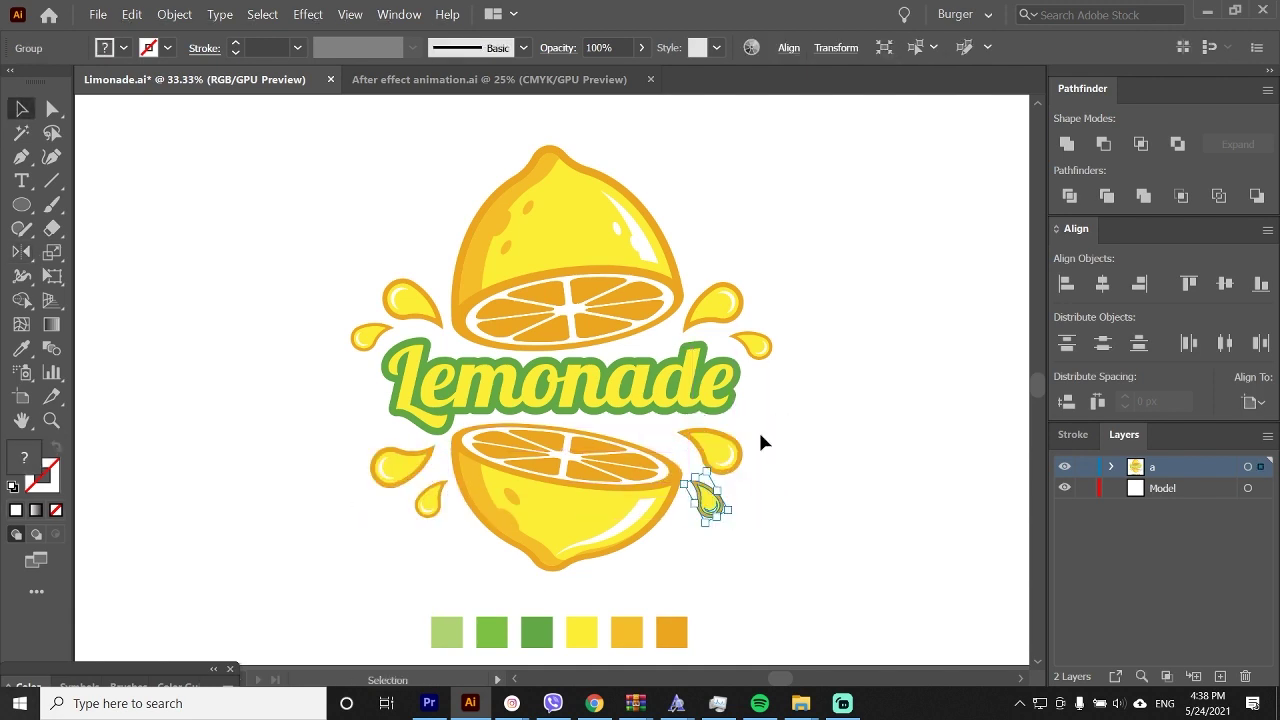
# Fine-tune the positions of the large and small droplets to the right of the lower lemon half
pyautogui.moveTo(720, 452); pyautogui.dragTo(716, 452)
pyautogui.moveTo(711, 507); pyautogui.dragTo(708, 510)
pyautogui.click(824, 478)
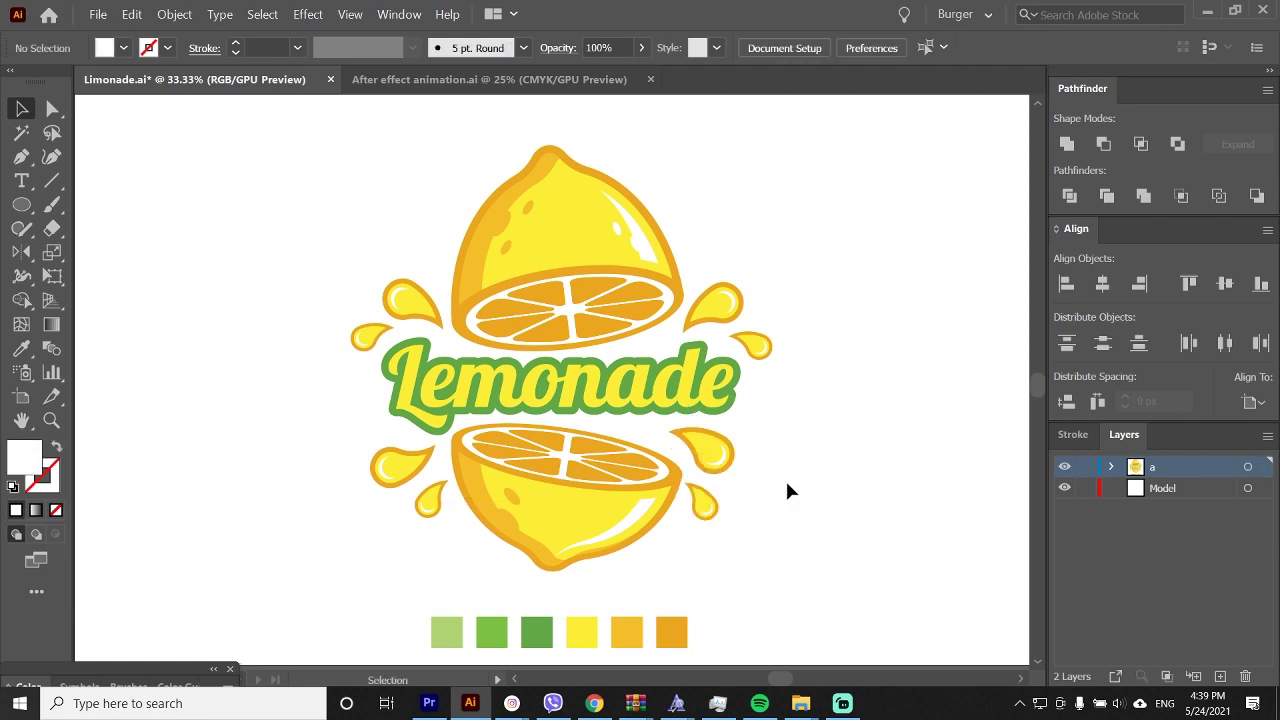
# Duplicate the yellow "Lemonade" lettering and offset the front copy slightly downward, keeping both copies selected
pyautogui.click(411, 381)
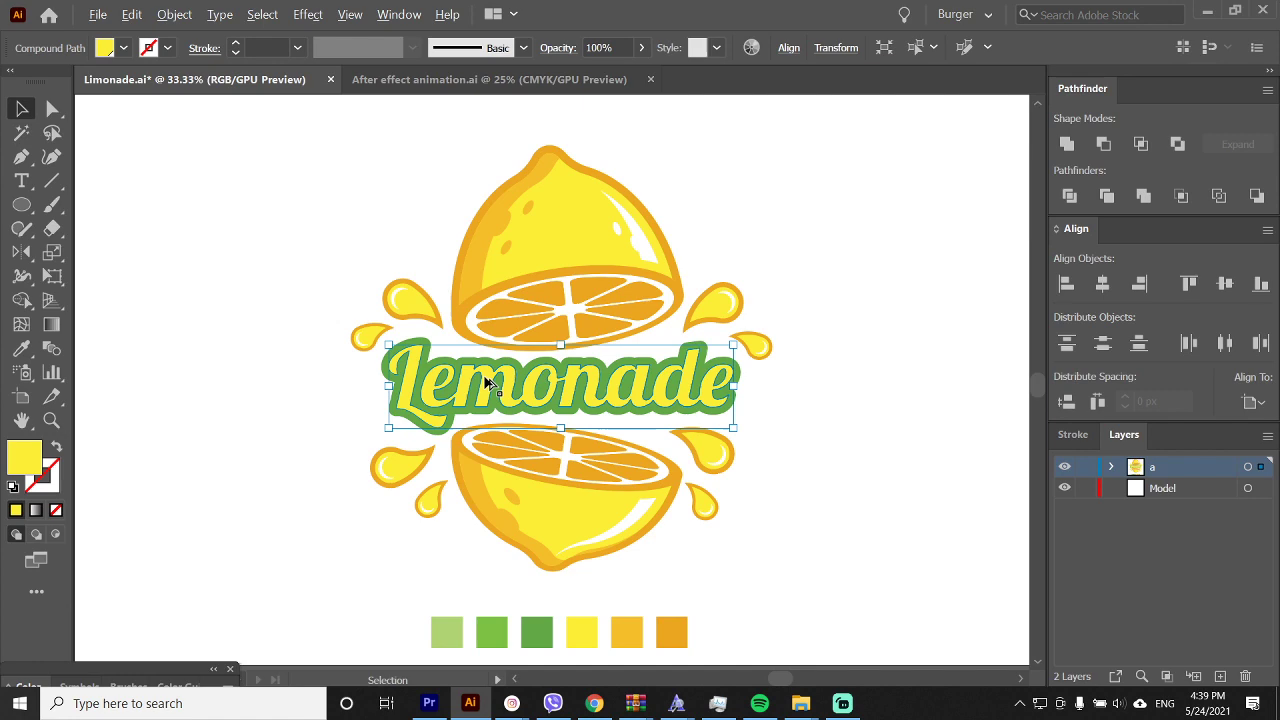
pyautogui.keyDown('alt'); pyautogui.scroll(2, 525, 388); pyautogui.keyUp('alt')
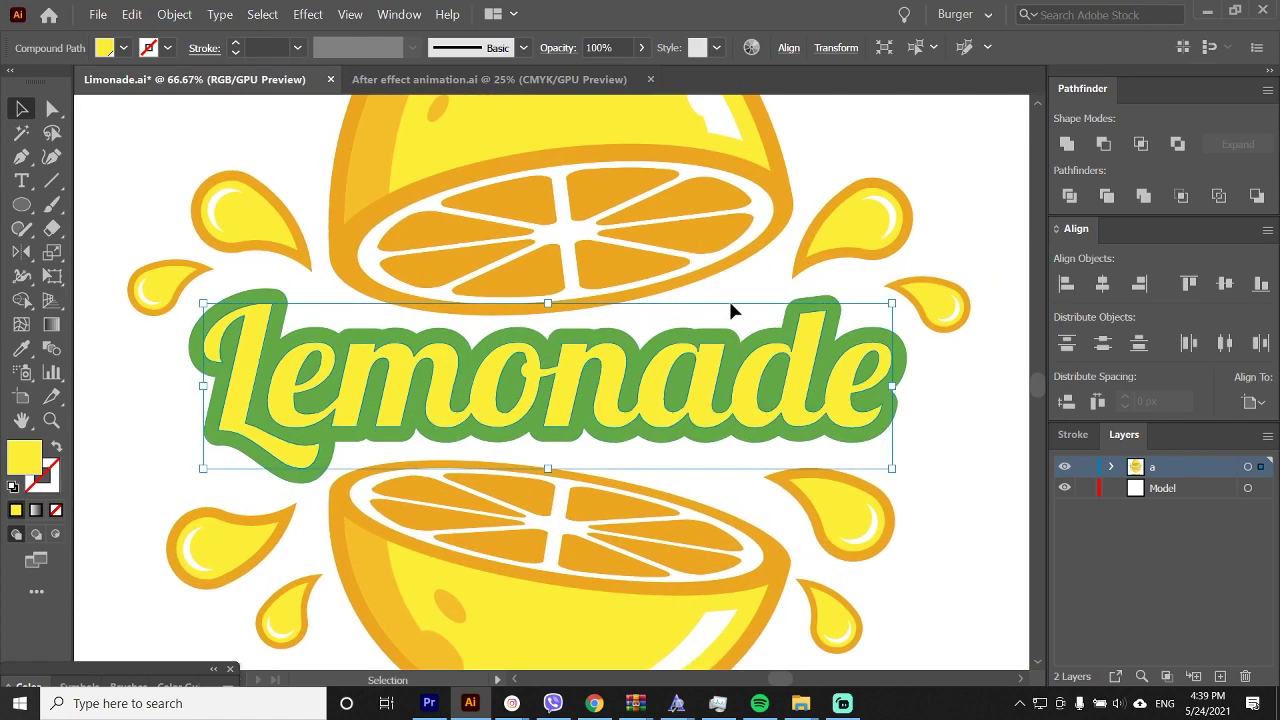
pyautogui.click(729, 309)
pyautogui.press('a')
pyautogui.click(455, 371)
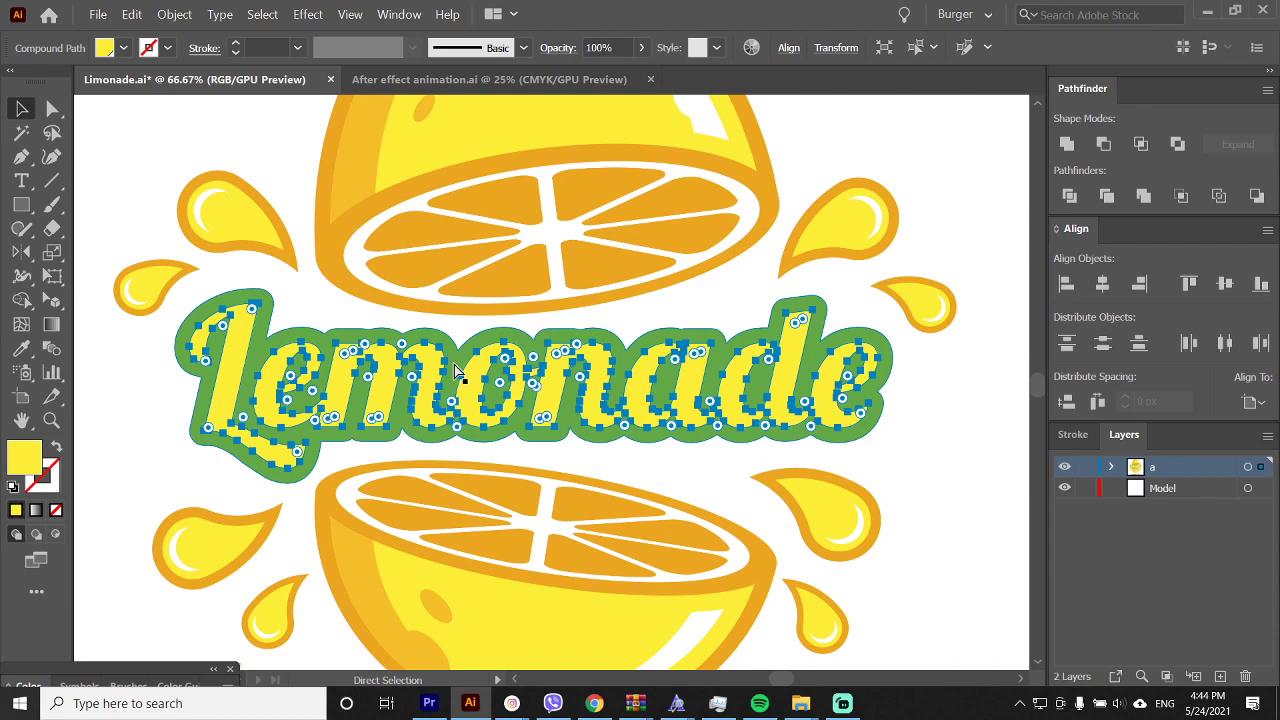
pyautogui.press('v')
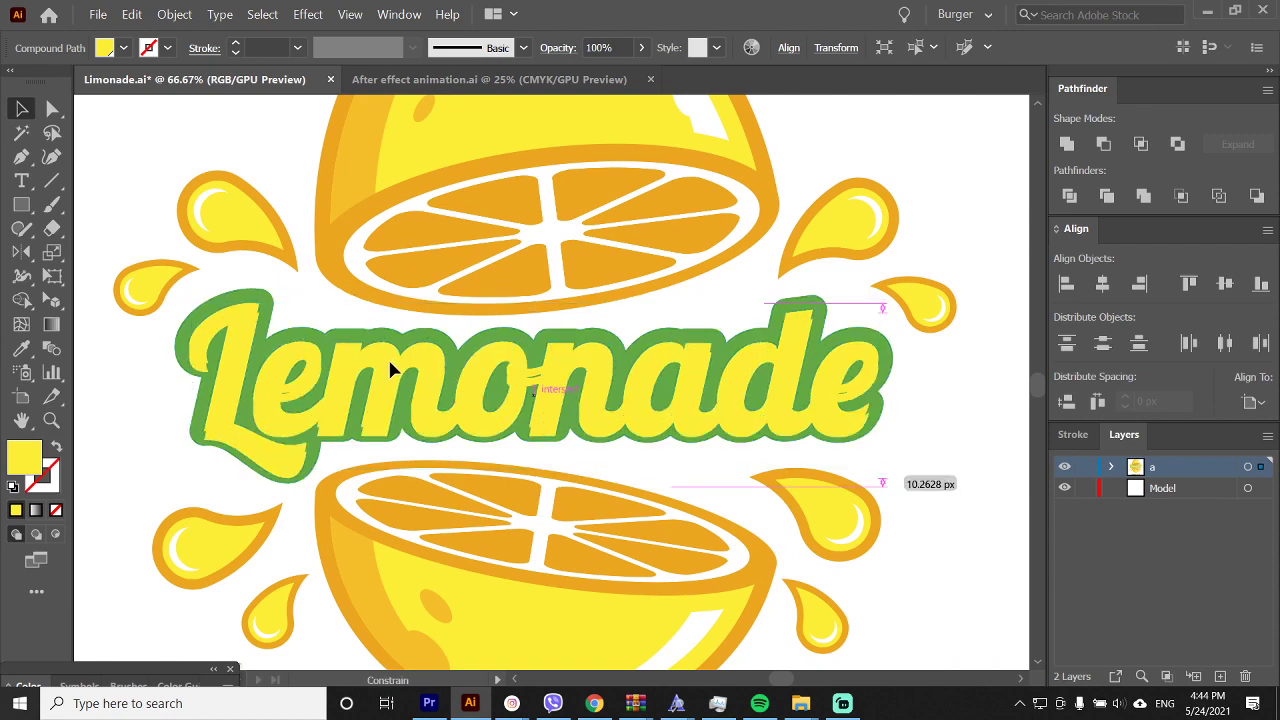
pyautogui.press('Up')
pyautogui.press('Up')
pyautogui.press('Up')
pyautogui.press('Up')
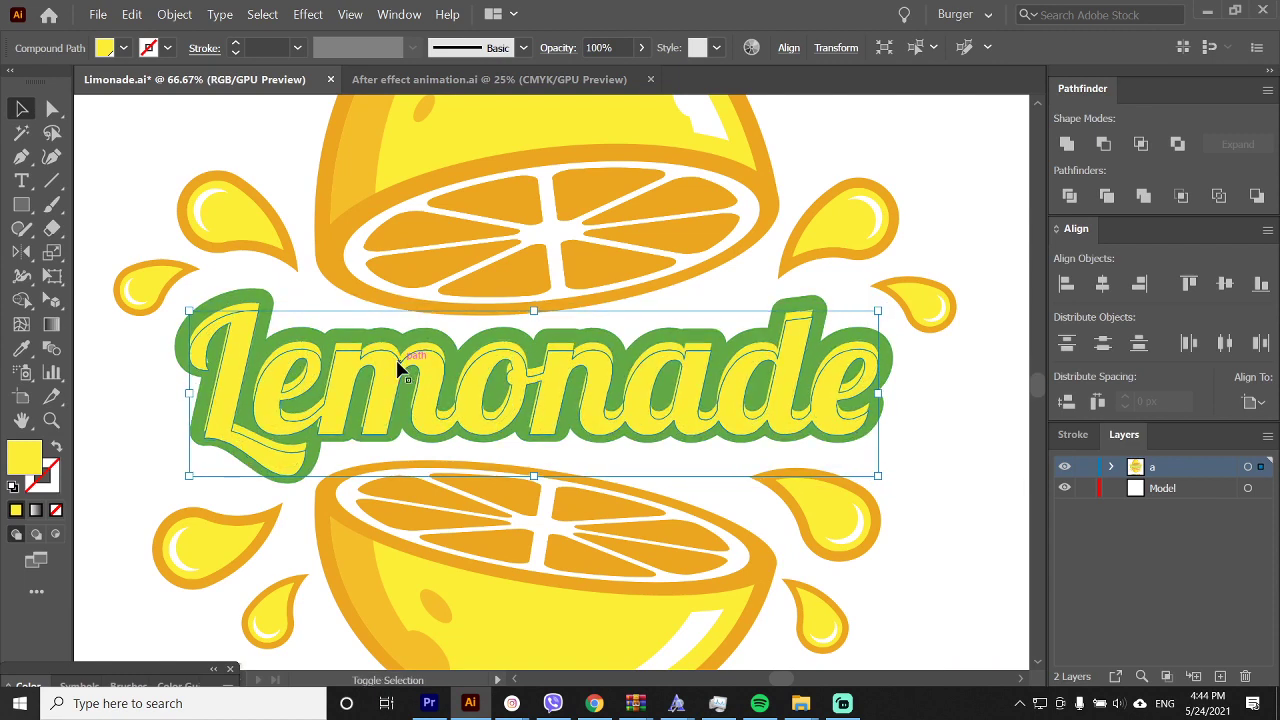
pyautogui.moveTo(383, 362); pyautogui.dragTo(384, 354)
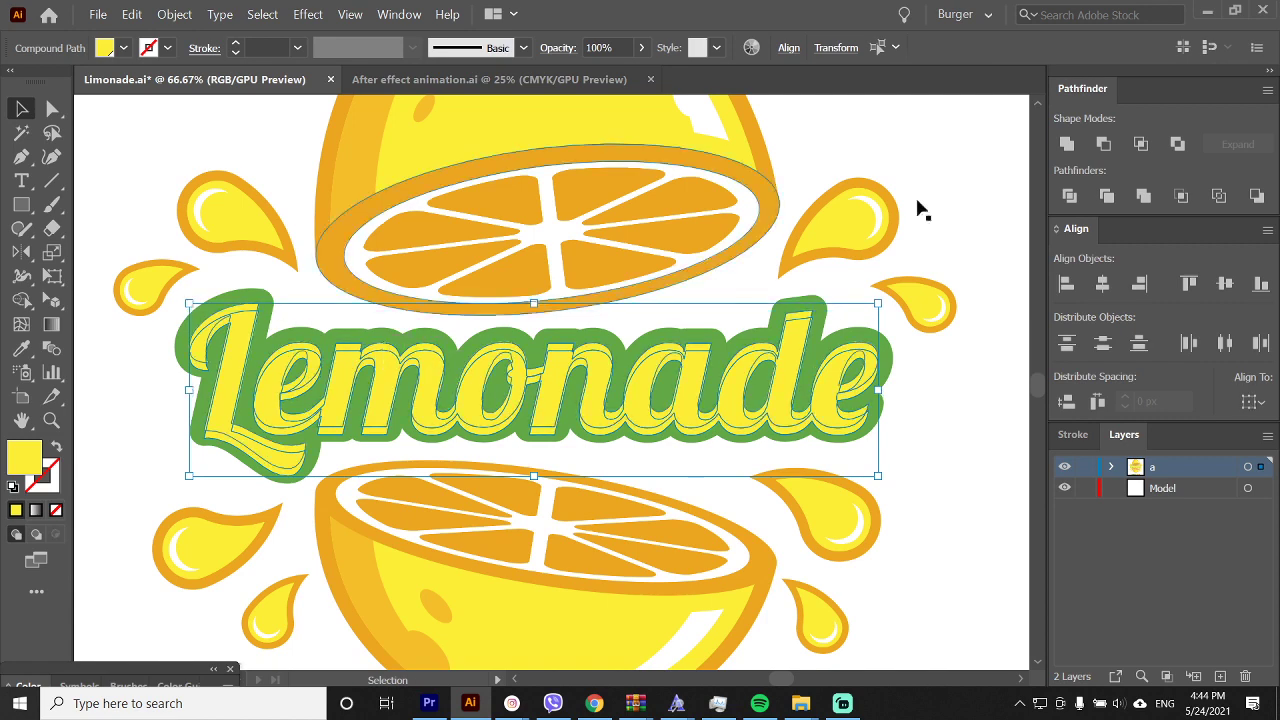
# Subtract the front lettering copy from the one behind and fill the remaining slivers white as letter highlights
pyautogui.click(1104, 144)
pyautogui.press('i')
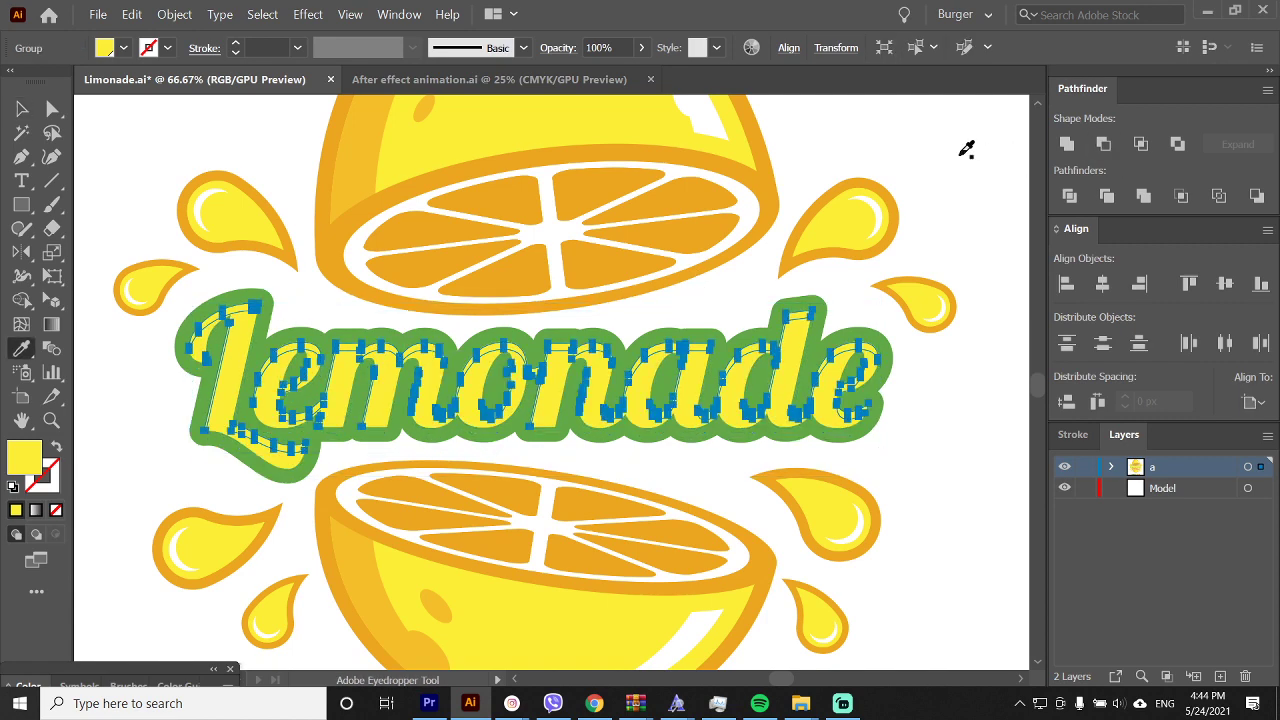
pyautogui.click(966, 149)
pyautogui.press('v')
pyautogui.click(923, 146)
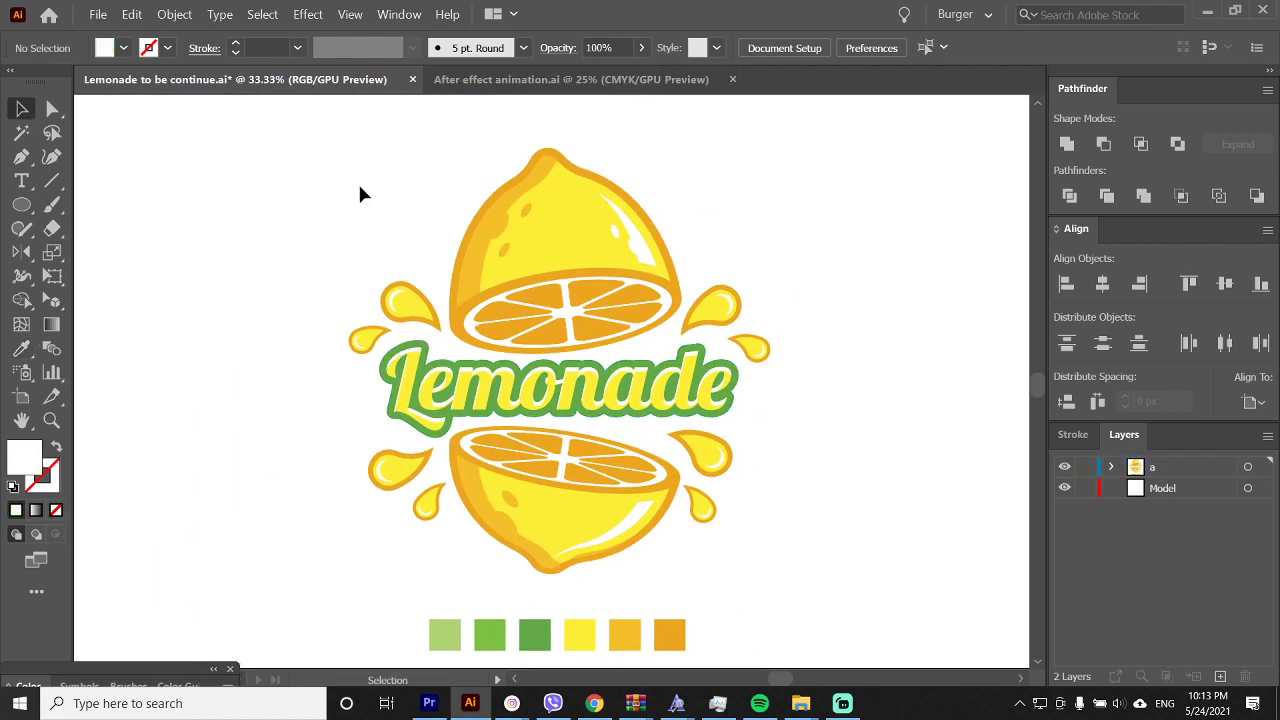
# Draw a circle in the empty area beside the upper lemon half and fill it with the medium green swatch
pyautogui.press('l')
pyautogui.moveTo(345, 201); pyautogui.dragTo(380, 267)
pyautogui.press('i')
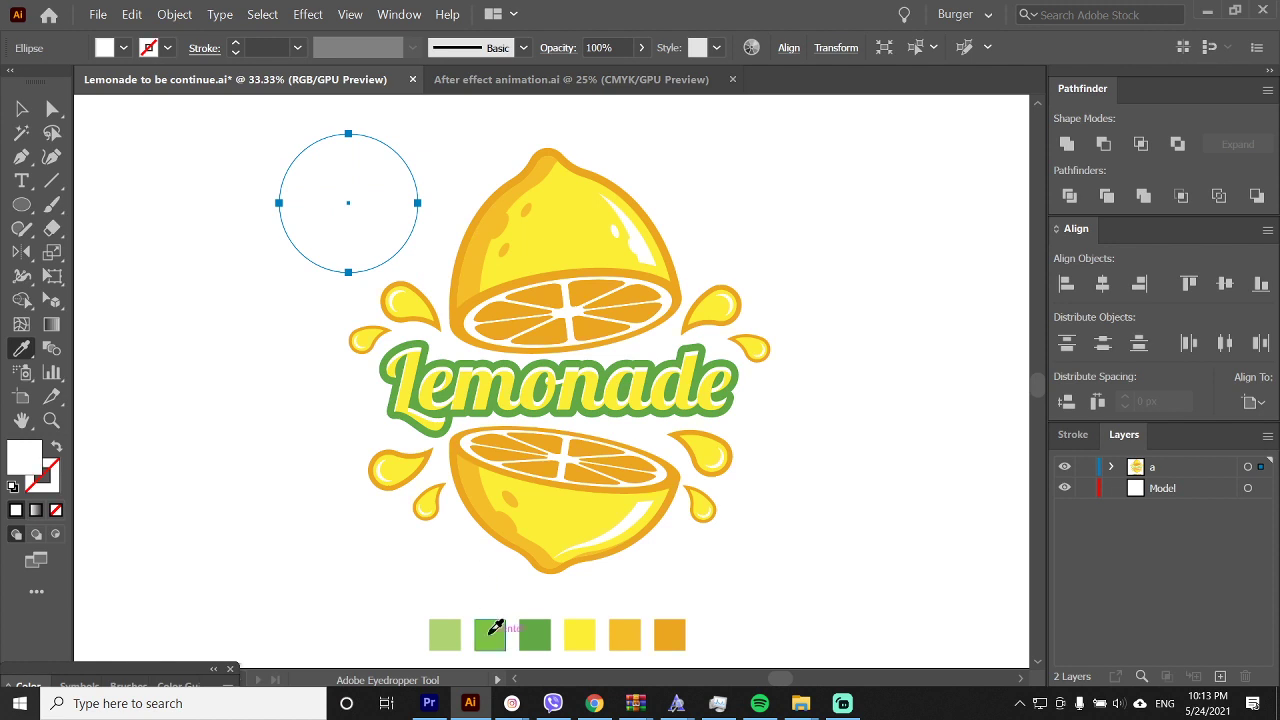
pyautogui.click(490, 632)
pyautogui.press('v')
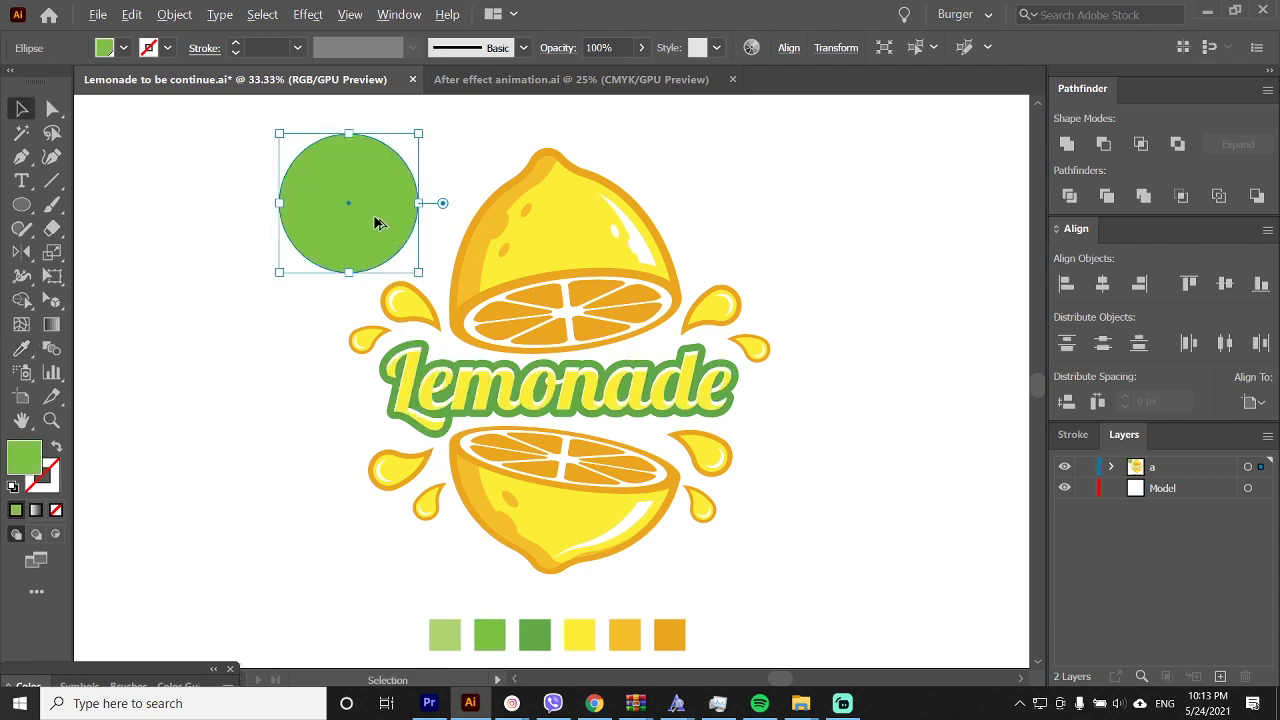
# Duplicate the green circle horizontally so the two overlap by about half, and intersect them into a leaf shape
pyautogui.moveTo(378, 222); pyautogui.dragTo(444, 215)
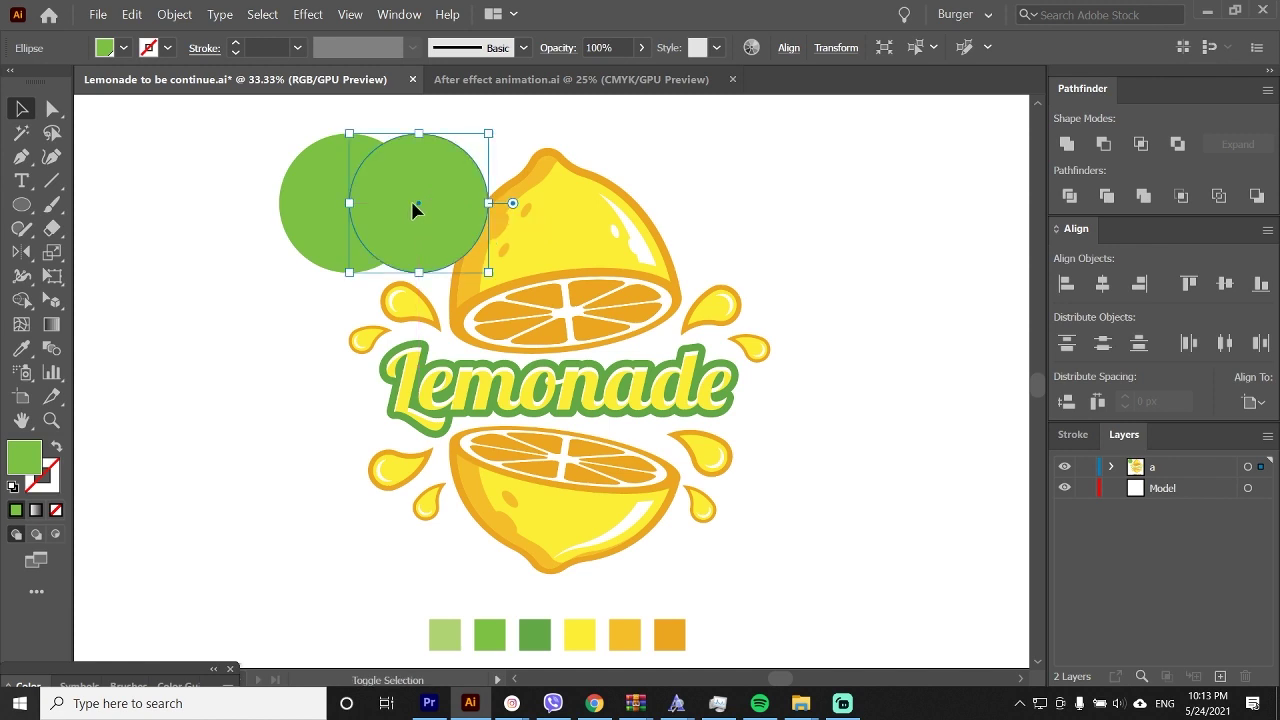
pyautogui.moveTo(350, 180); pyautogui.dragTo(357, 177)
pyautogui.keyDown('shift'); pyautogui.click(343, 174); pyautogui.keyUp('shift')
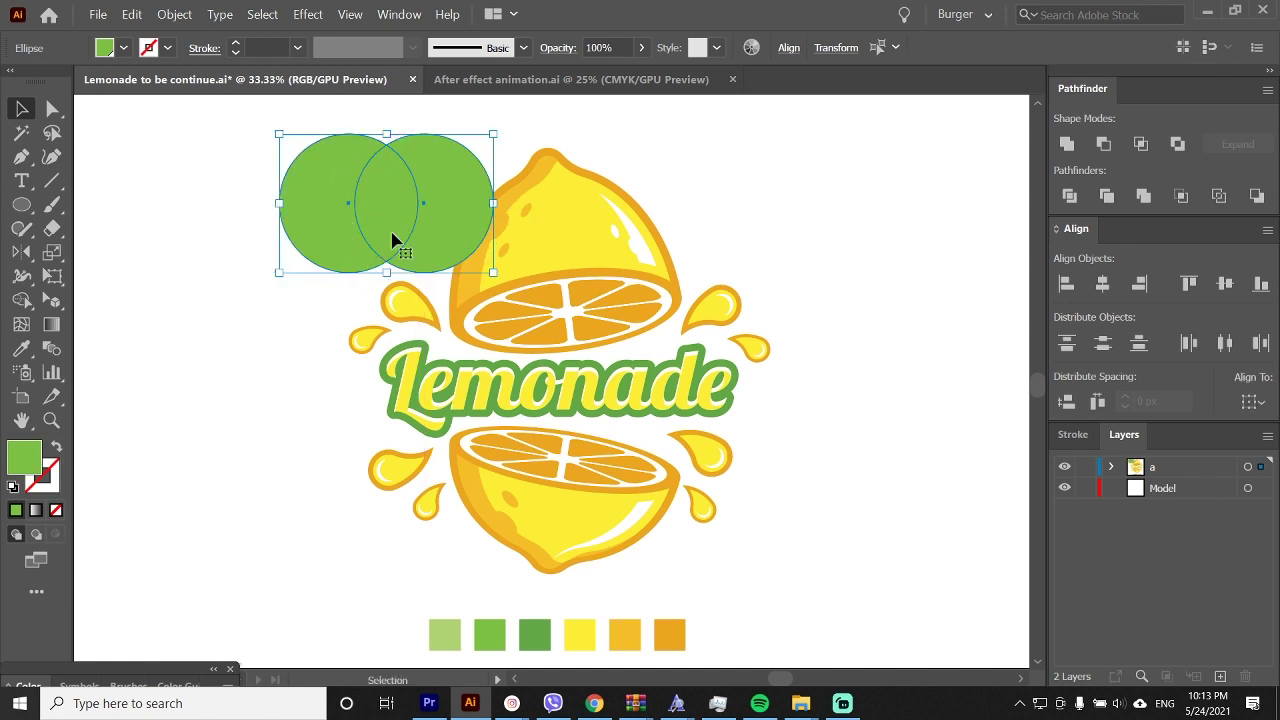
pyautogui.click(1141, 143)
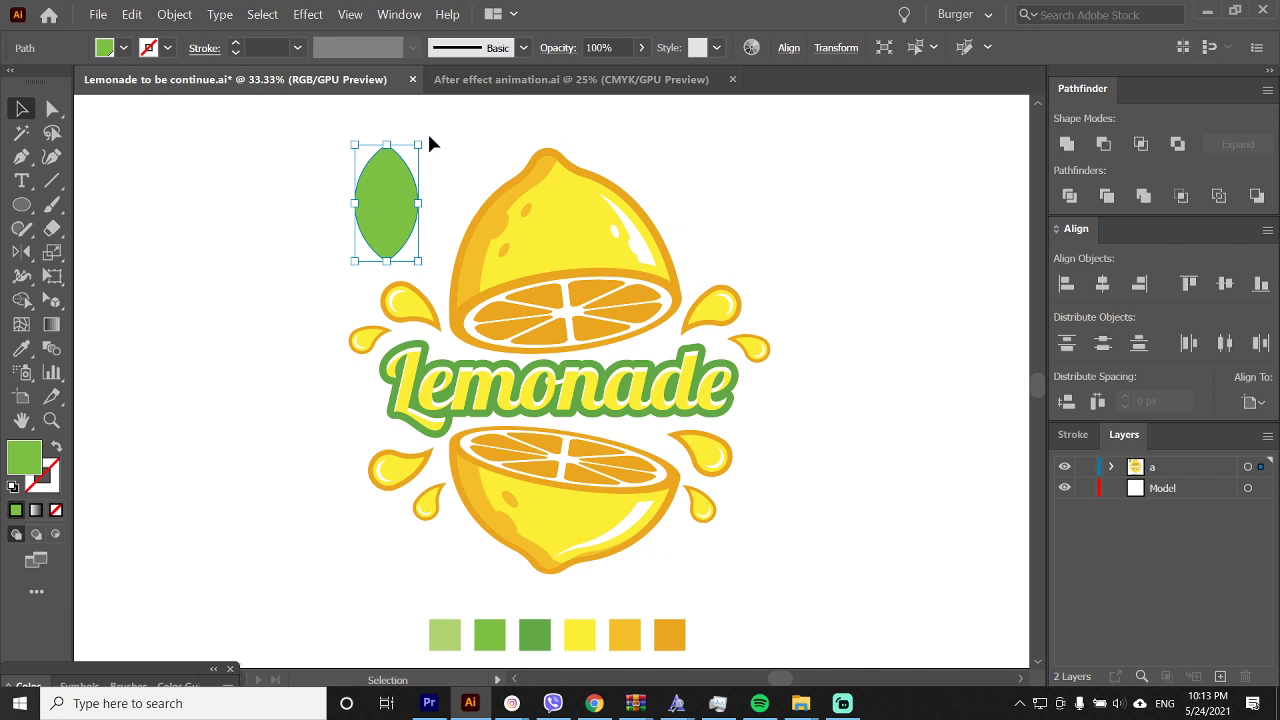
# Rotate and shrink the leaf, place it at the upper lemon's tip, and add a mirrored copy on the other side
pyautogui.moveTo(387, 145); pyautogui.dragTo(362, 165)
pyautogui.moveTo(401, 215); pyautogui.dragTo(603, 143)
pyautogui.press('o')
pyautogui.press('v')
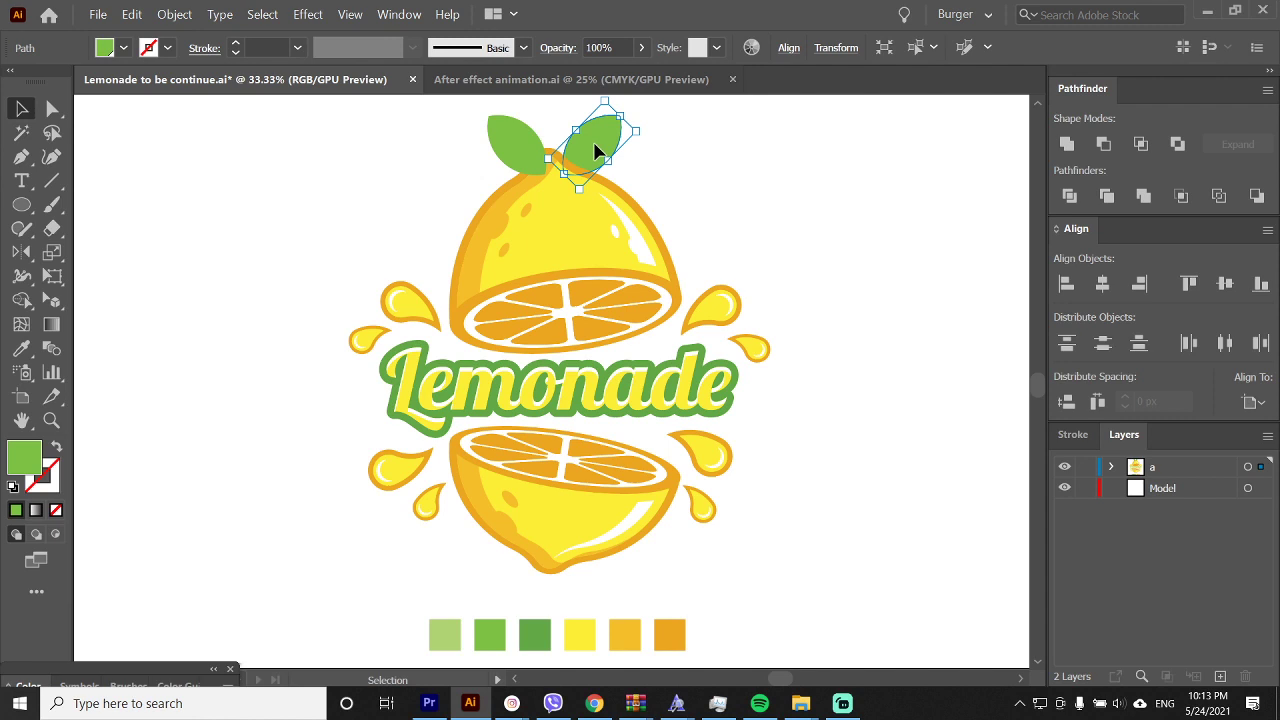
pyautogui.moveTo(594, 143); pyautogui.dragTo(491, 114)
pyautogui.click(603, 145)
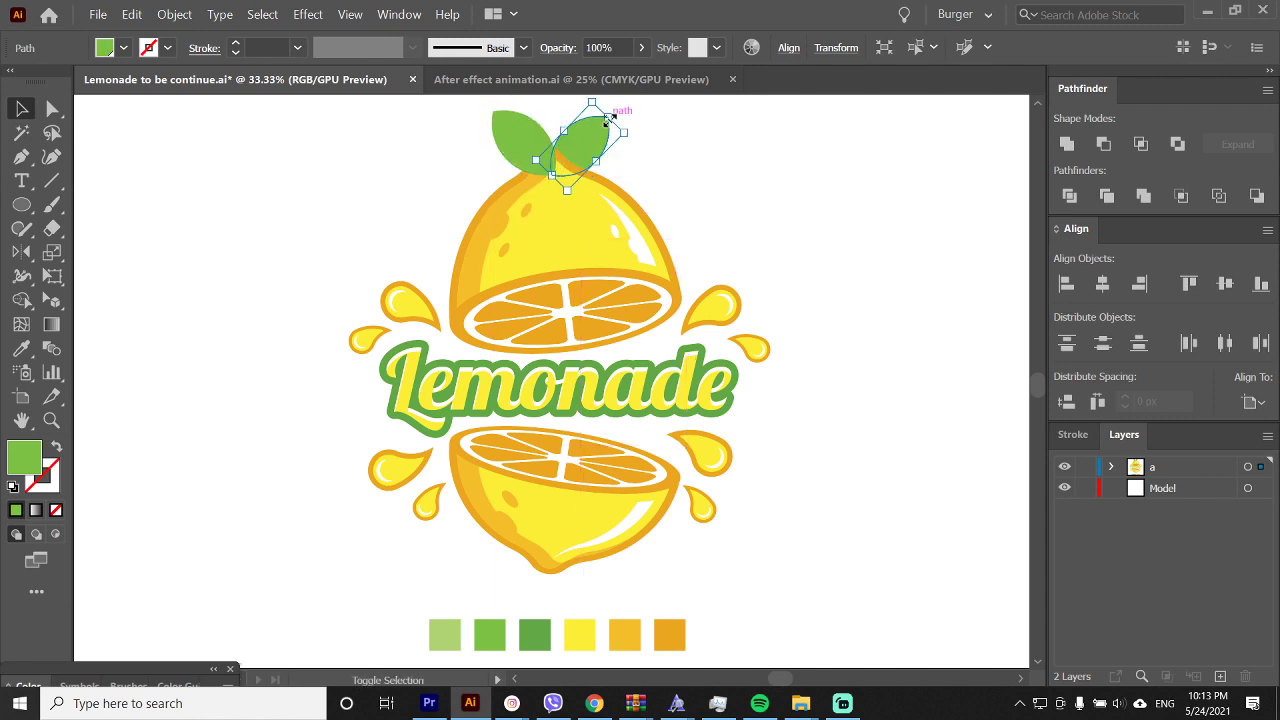
# Scale down the right leaf and fill it with the dark green swatch
pyautogui.moveTo(610, 115); pyautogui.dragTo(602, 125)
pyautogui.press('i')
pyautogui.click(538, 633)
pyautogui.press('v')
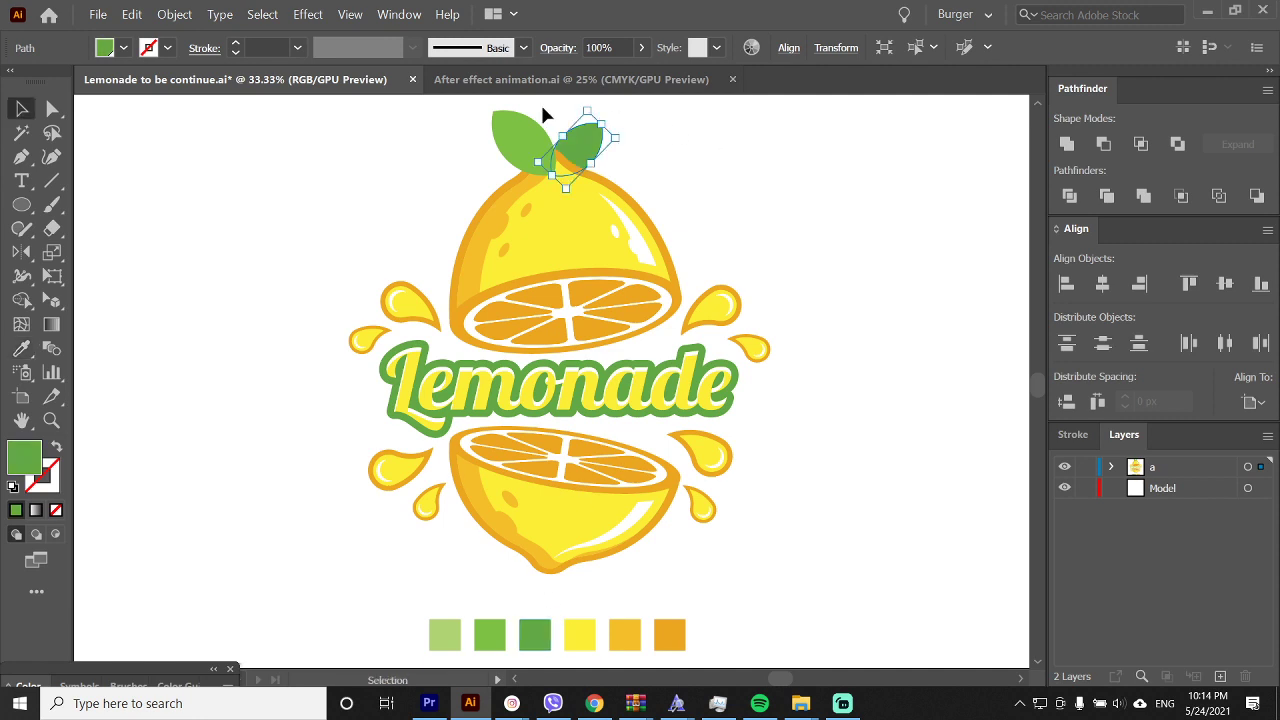
# Fit a smaller medium green copy inside the left leaf and recolour the outer leaf with the right leaf's dark green
pyautogui.click(533, 134)
pyautogui.moveTo(560, 172); pyautogui.dragTo(526, 143)
pyautogui.press('a')
pyautogui.click(551, 164)
pyautogui.press('i')
pyautogui.click(582, 147)
# Add an even smaller leaf copy inside the left leaf and fill it with the light green swatch
pyautogui.press('a')
pyautogui.click(632, 166)
pyautogui.click(594, 144)
pyautogui.click(548, 168)
pyautogui.press('v')
pyautogui.press('a')
pyautogui.press('i')
pyautogui.click(449, 636)
pyautogui.press('v')
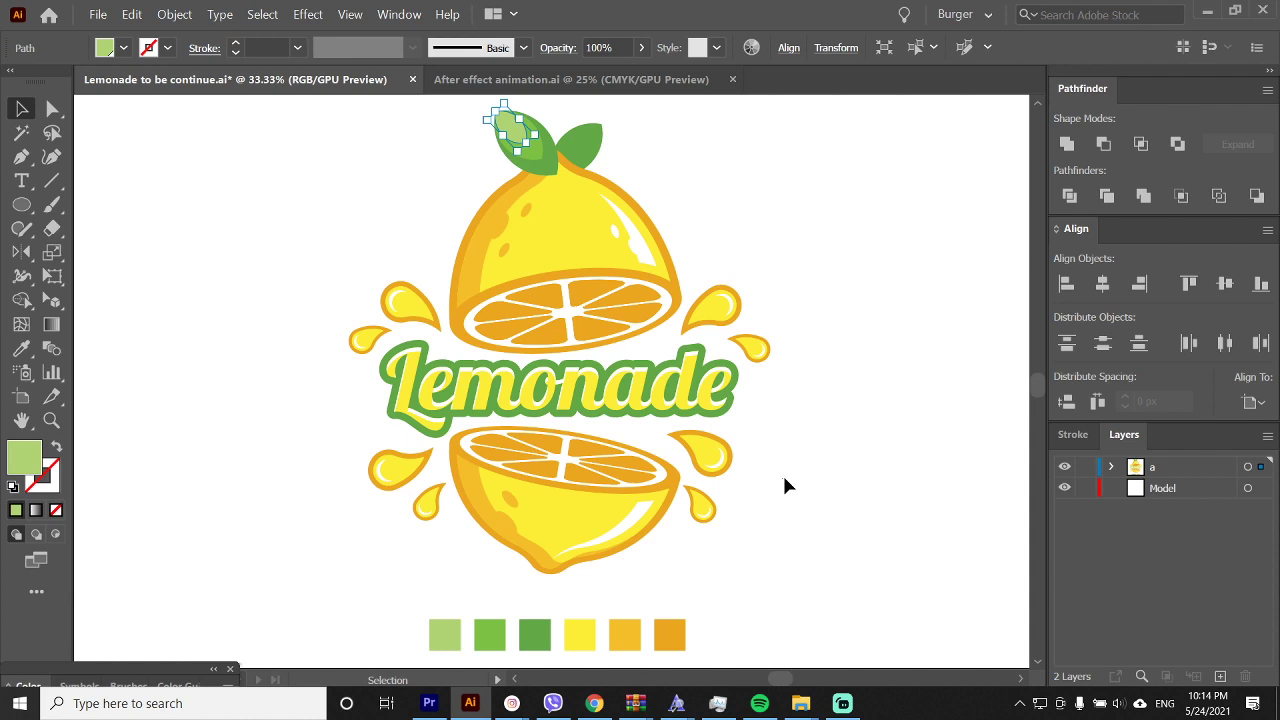
# Cut the left leaf's light green shape into a crescent highlight using an offset duplicate
pyautogui.click(783, 477)
pyautogui.press('a')
pyautogui.moveTo(518, 127); pyautogui.dragTo(523, 138)
pyautogui.press('v')
pyautogui.click(630, 156)
pyautogui.press('a')
pyautogui.click(506, 118)
pyautogui.press('v')
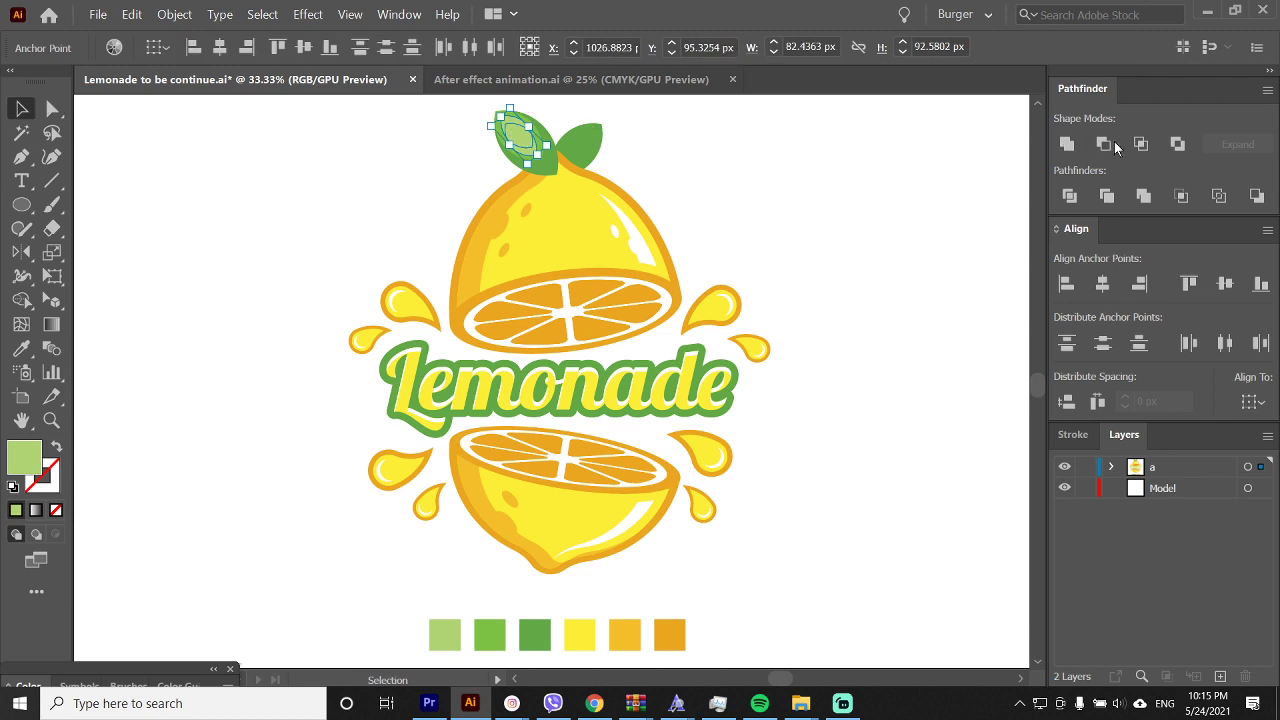
pyautogui.click(886, 157)
# Add a medium green highlight inside the right leaf by subtracting an offset copy from a smaller leaf shape
pyautogui.click(584, 152)
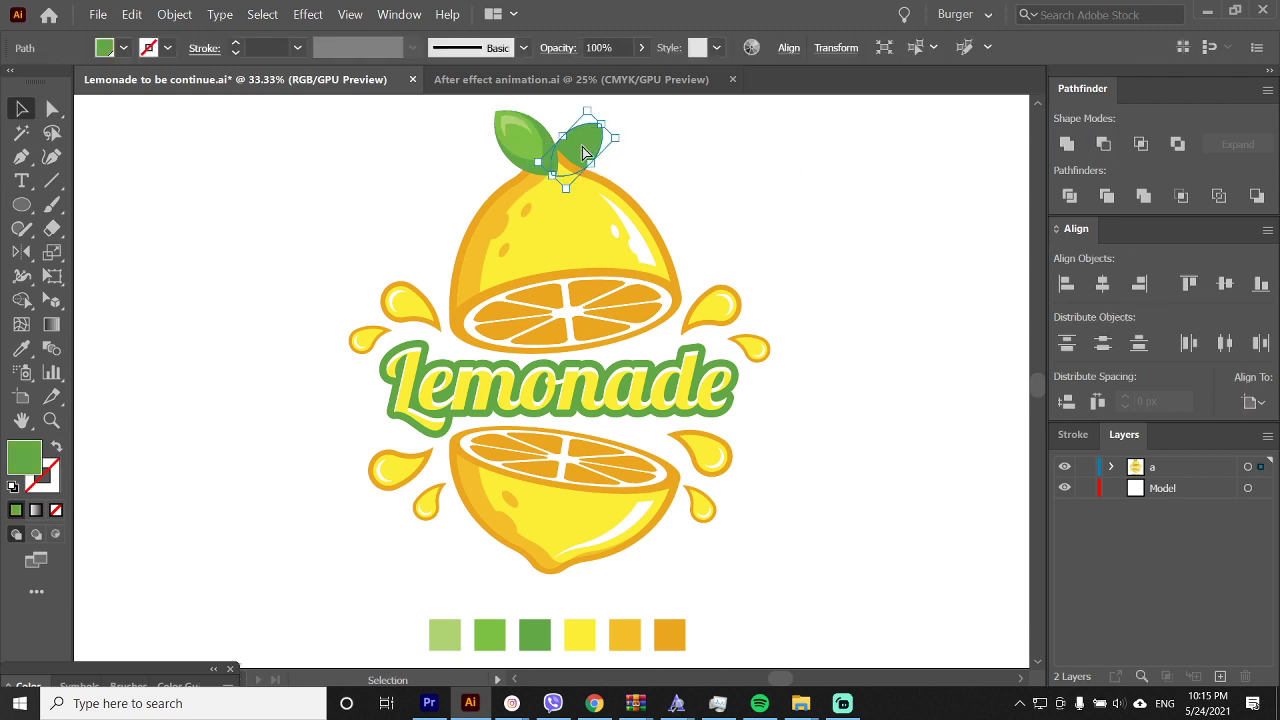
pyautogui.moveTo(556, 171); pyautogui.dragTo(557, 173)
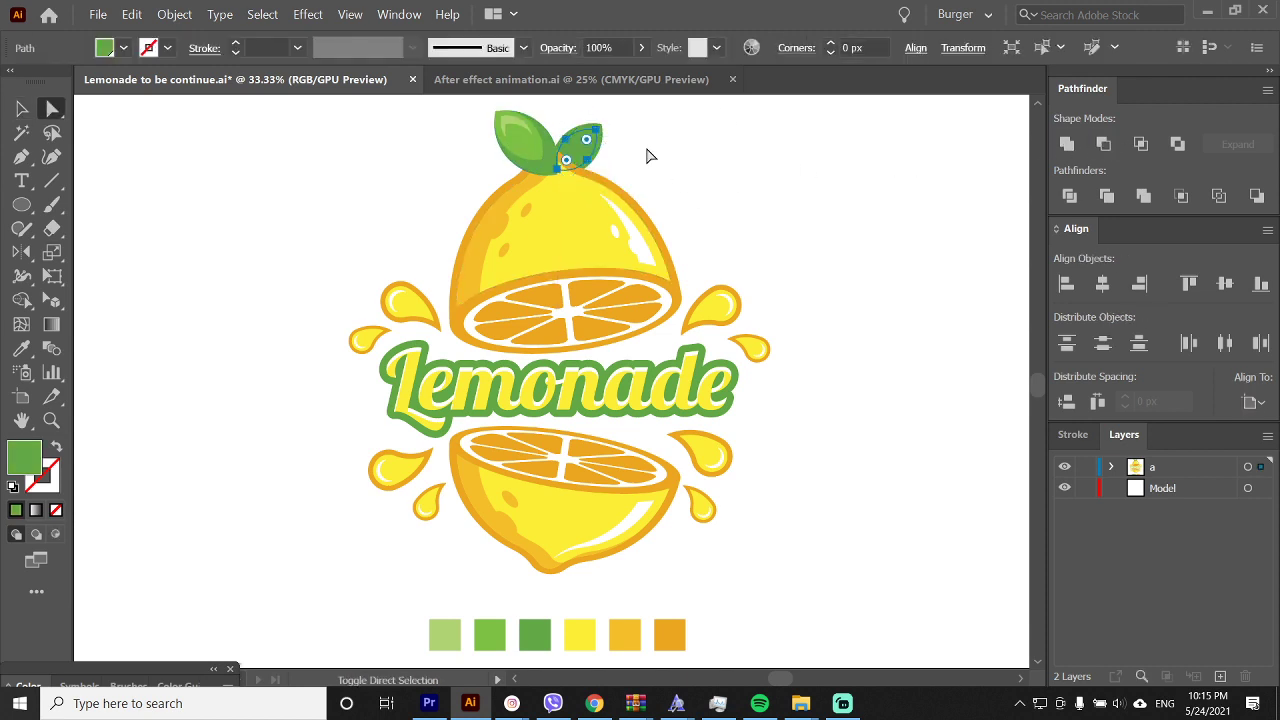
pyautogui.click(646, 154)
pyautogui.press('a')
pyautogui.click(586, 134)
pyautogui.keyDown('shift'); pyautogui.click(590, 129); pyautogui.keyUp('shift')
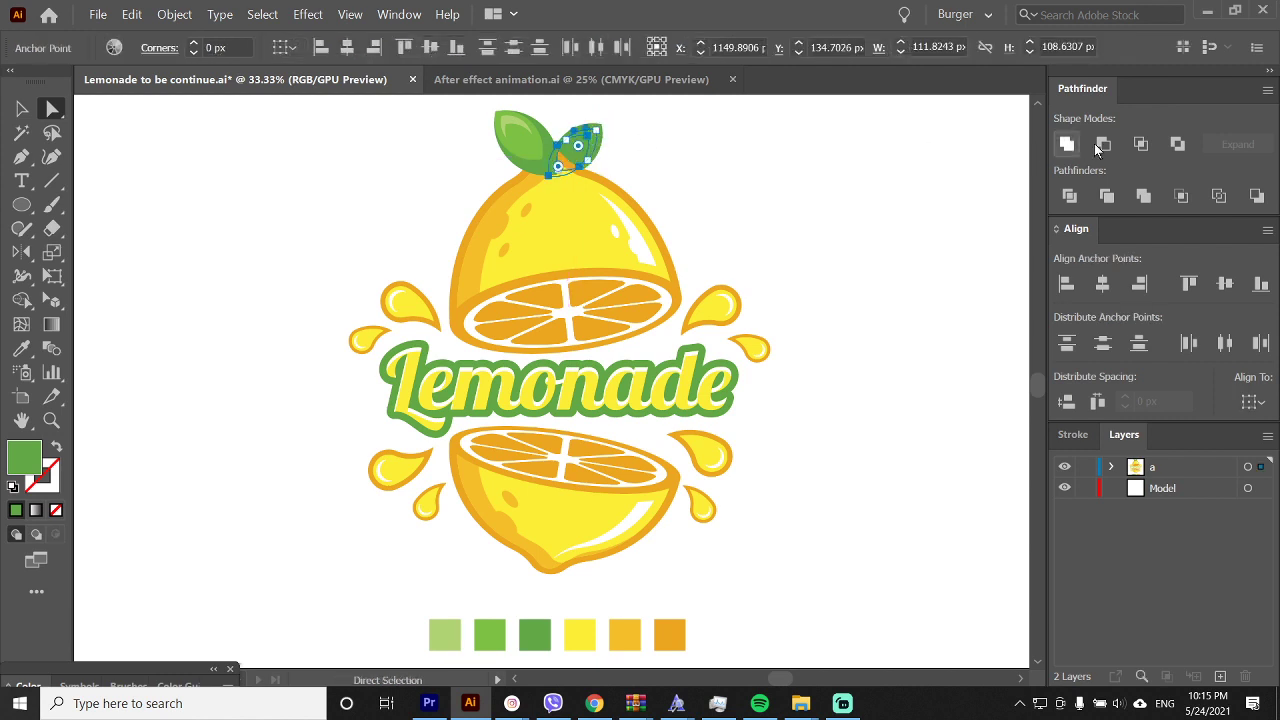
pyautogui.click(1103, 144)
pyautogui.click(655, 160)
pyautogui.press('v')
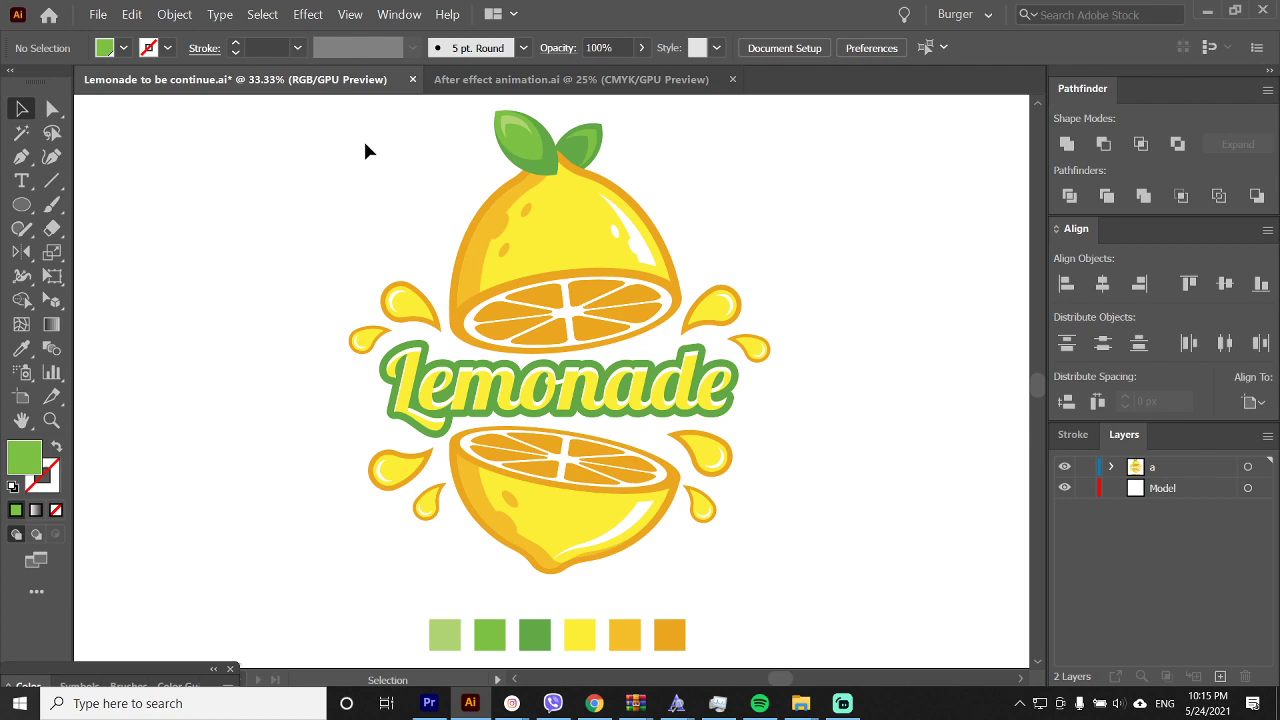
# Select the whole logo and move it slightly down above the colour swatches
pyautogui.moveTo(337, 148); pyautogui.dragTo(839, 570)
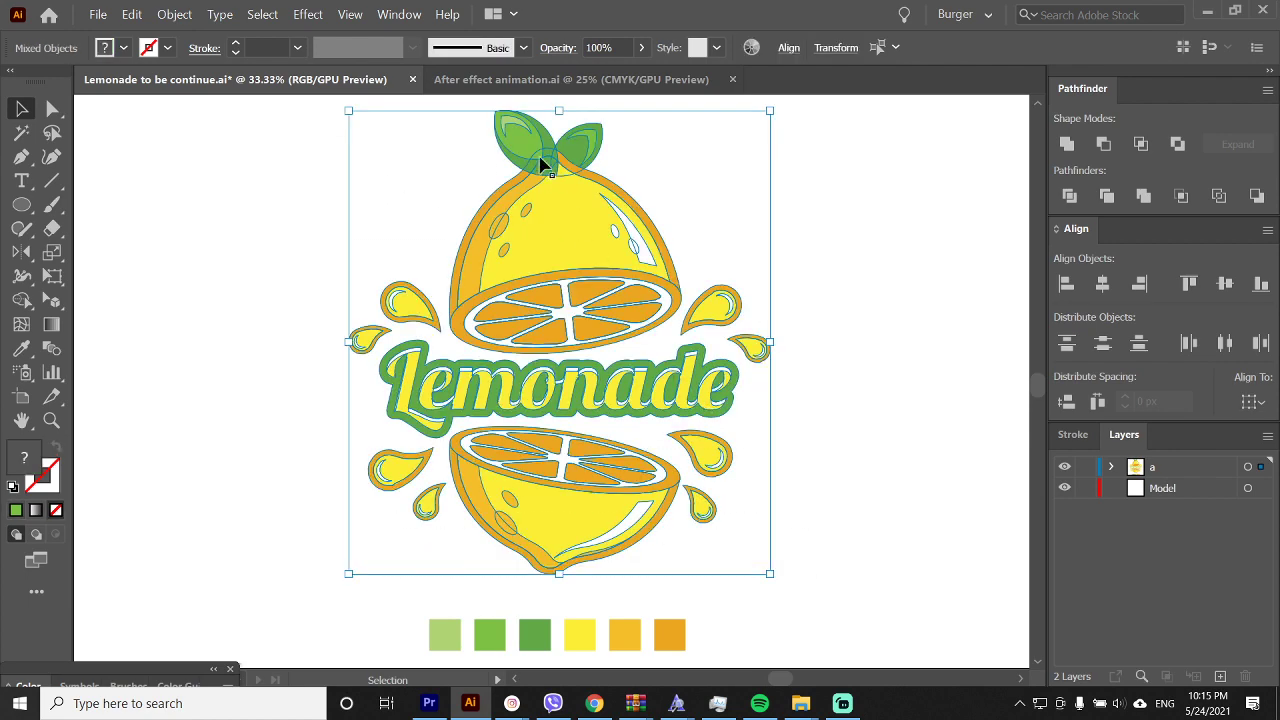
pyautogui.moveTo(531, 149); pyautogui.dragTo(532, 154)
pyautogui.click(738, 197)
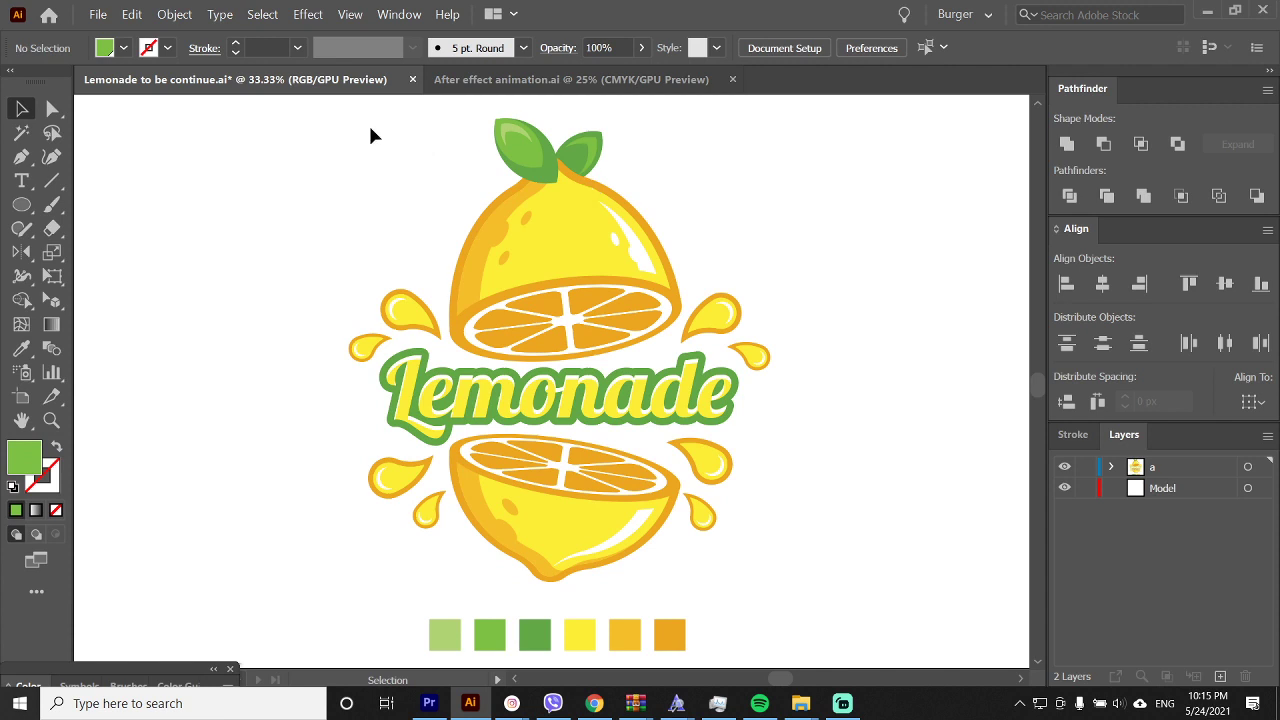
# Select the whole logo, duplicate it, and unite the duplicate into a single silhouette behind the artwork
pyautogui.moveTo(331, 118); pyautogui.dragTo(820, 593)
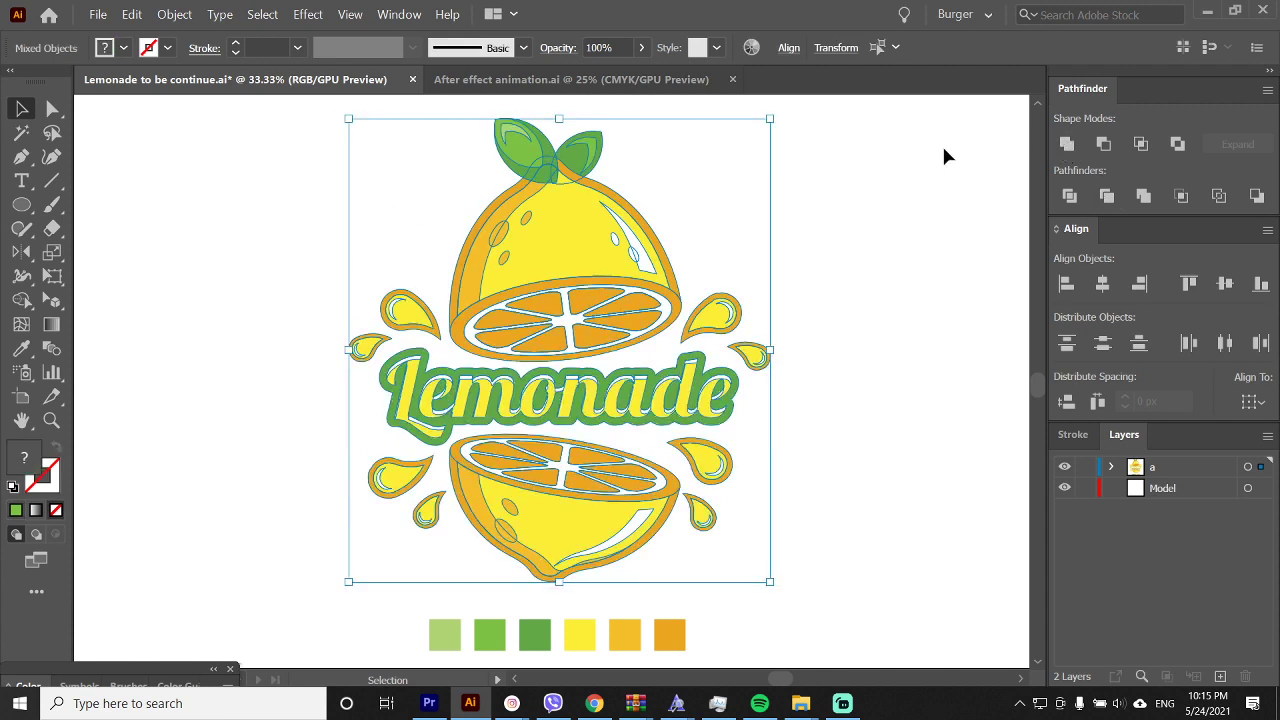
pyautogui.press('a')
pyautogui.press('v')
pyautogui.press('a')
pyautogui.press('v')
pyautogui.click(1068, 145)
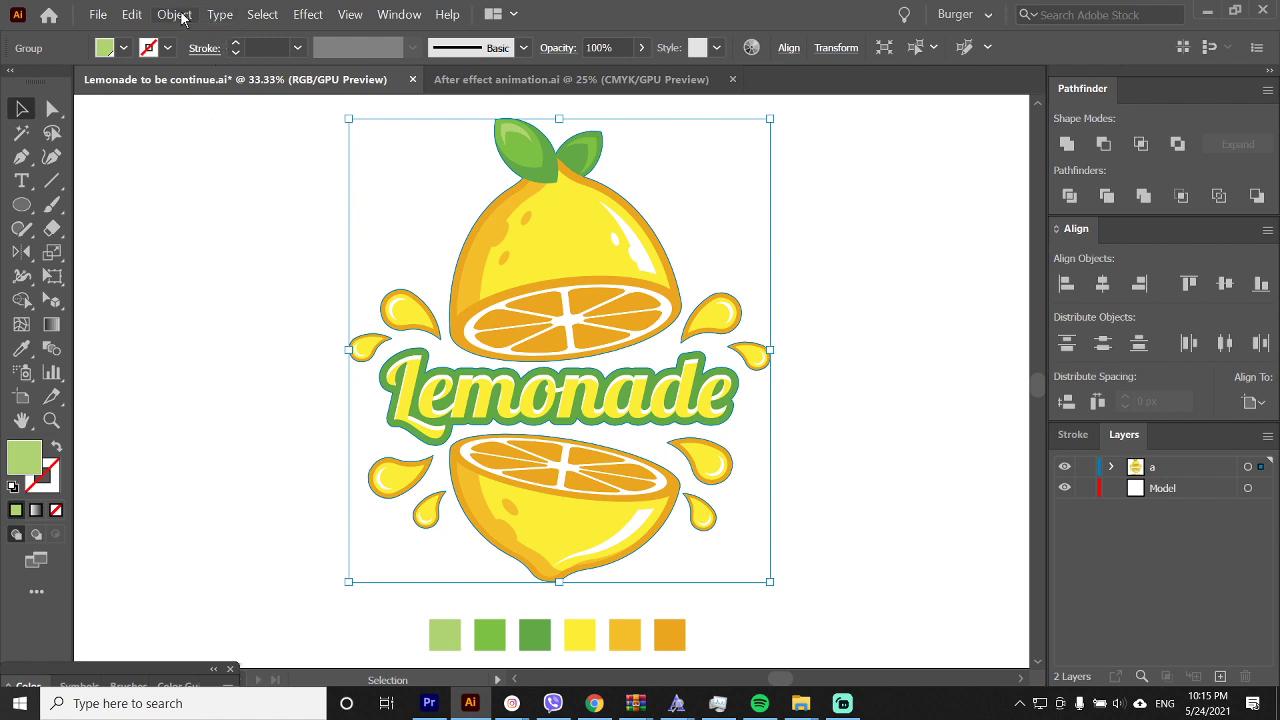
# Offset the silhouette outward with round joins and unite the overlapping outlines into one backing shape
pyautogui.hotkey('ctrl', 'alt', 'o')
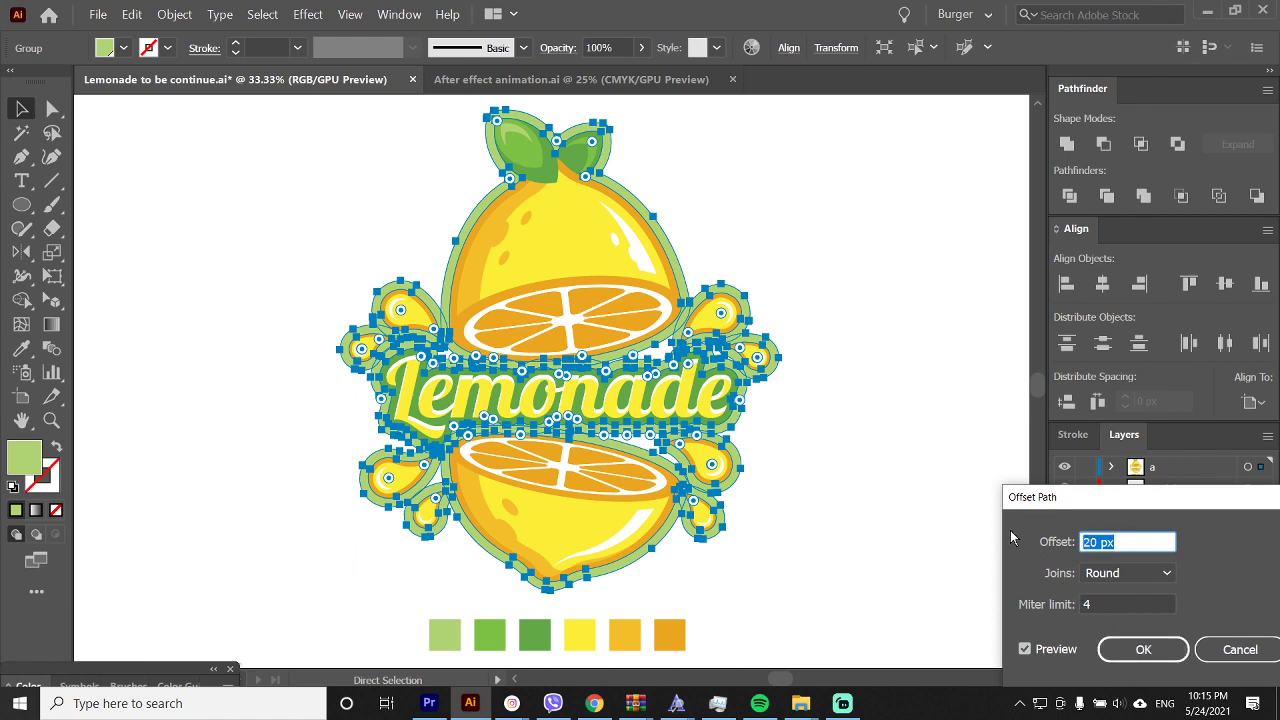
pyautogui.press('Return')
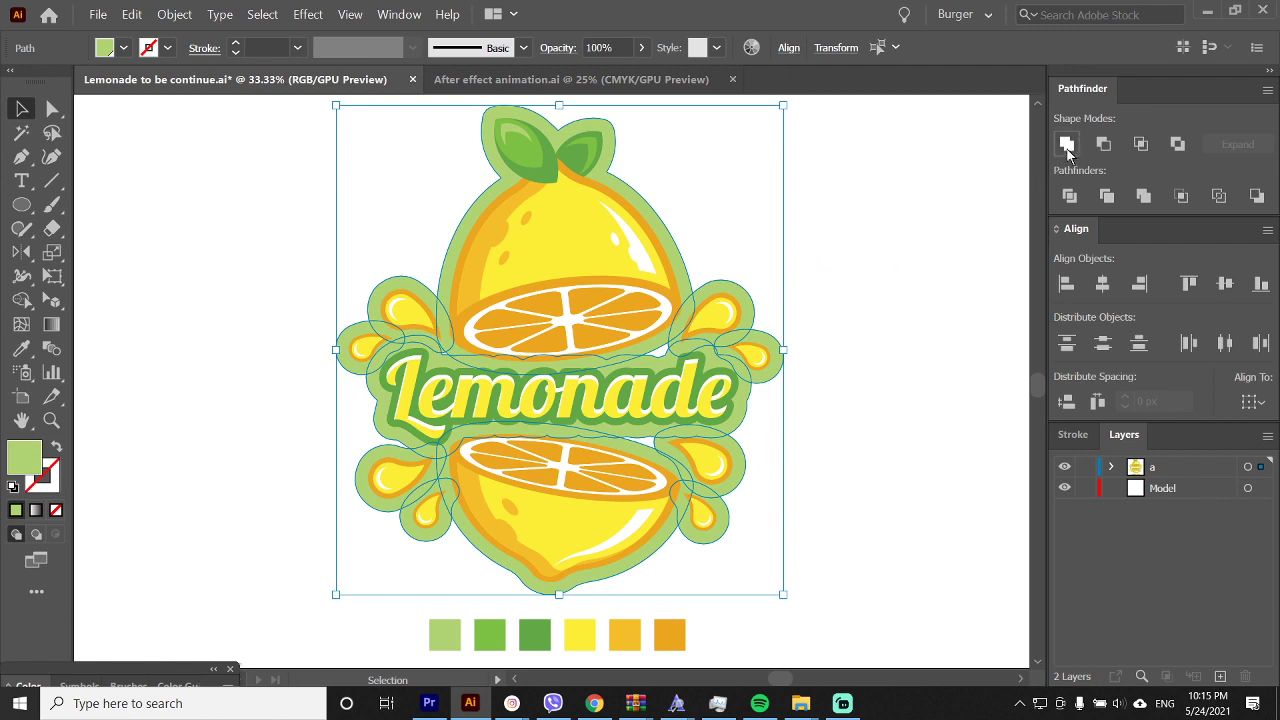
pyautogui.click(1067, 145)
# Release the backing's compound path, close its inner gaps so only the outer contour remains, and fill it white
pyautogui.rightClick(705, 253)
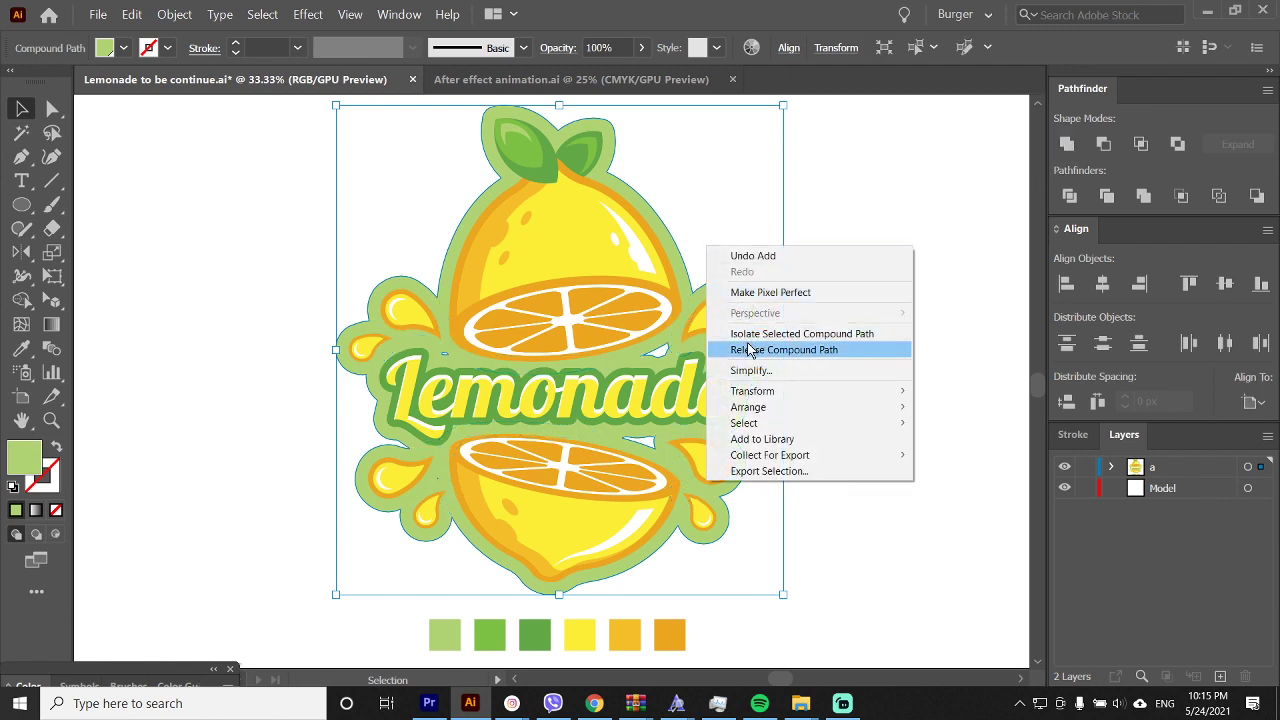
pyautogui.click(740, 348)
pyautogui.click(445, 370)
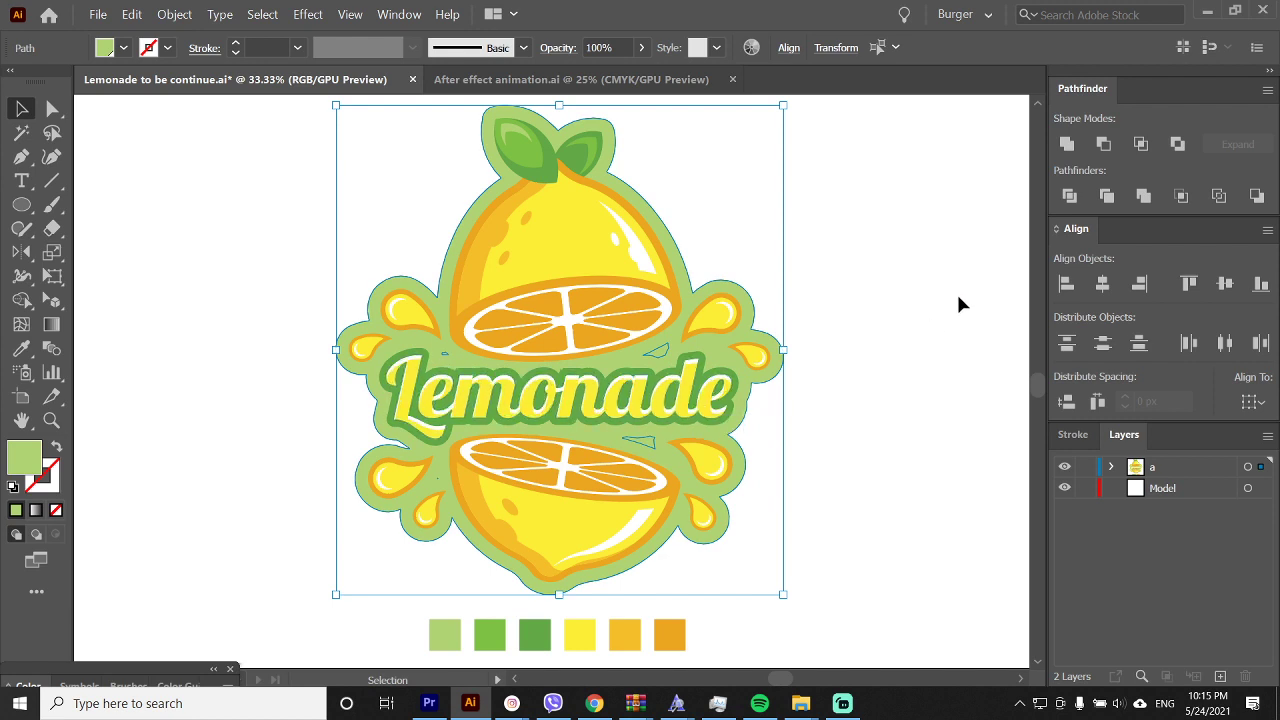
pyautogui.press('i')
pyautogui.click(856, 222)
pyautogui.press('v')
pyautogui.press('a')
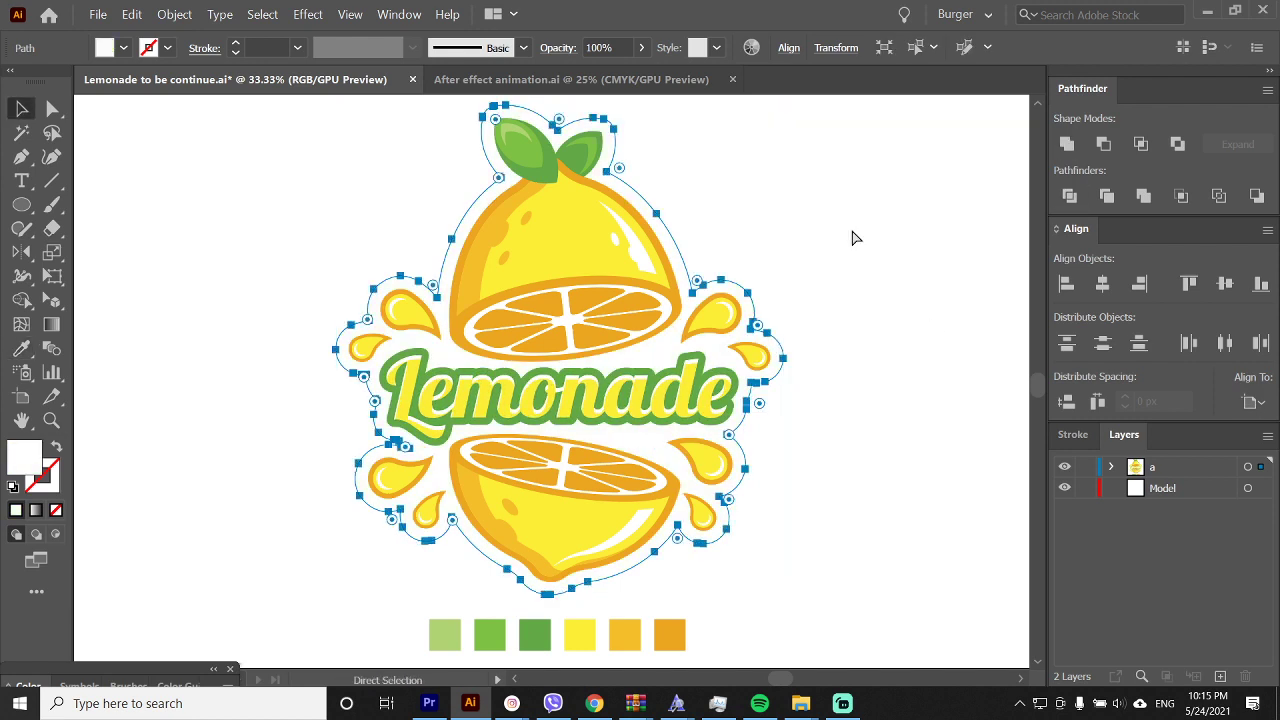
pyautogui.press('v')
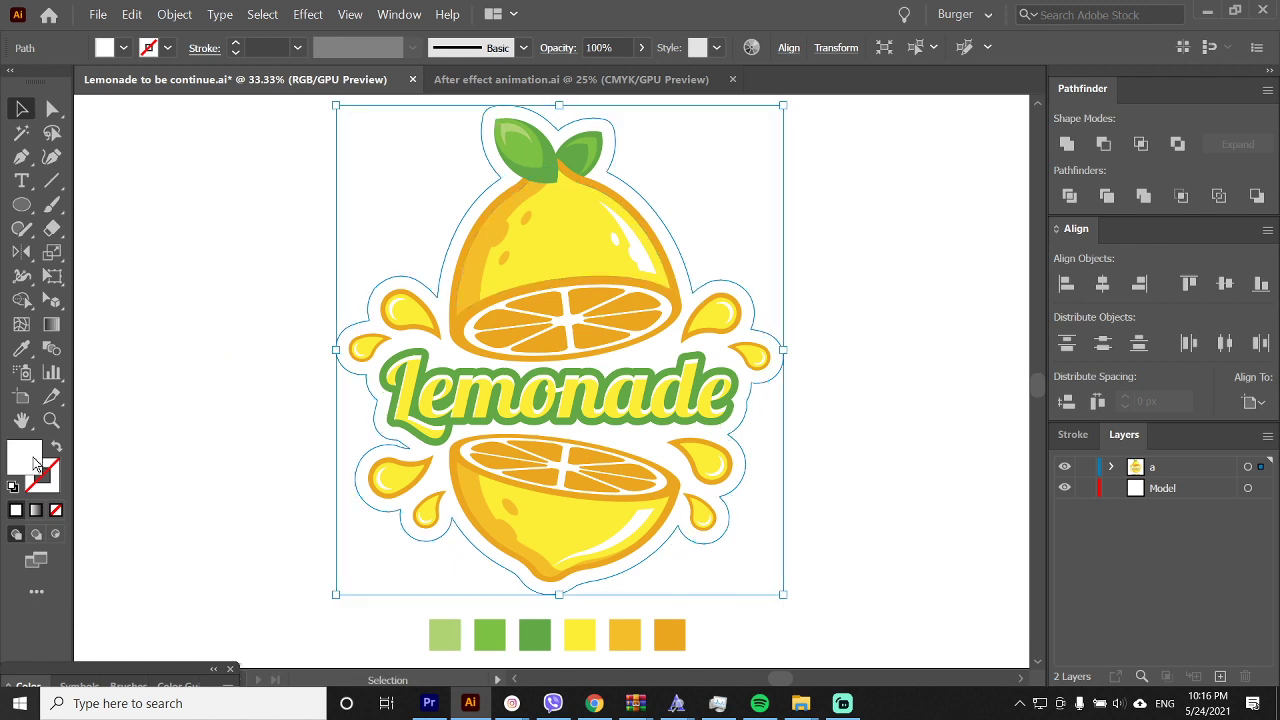
# Fill the front-most outer backing shape with the darkest green swatch and darken that fill to 3B6D26
pyautogui.press('i')
pyautogui.click(534, 634)
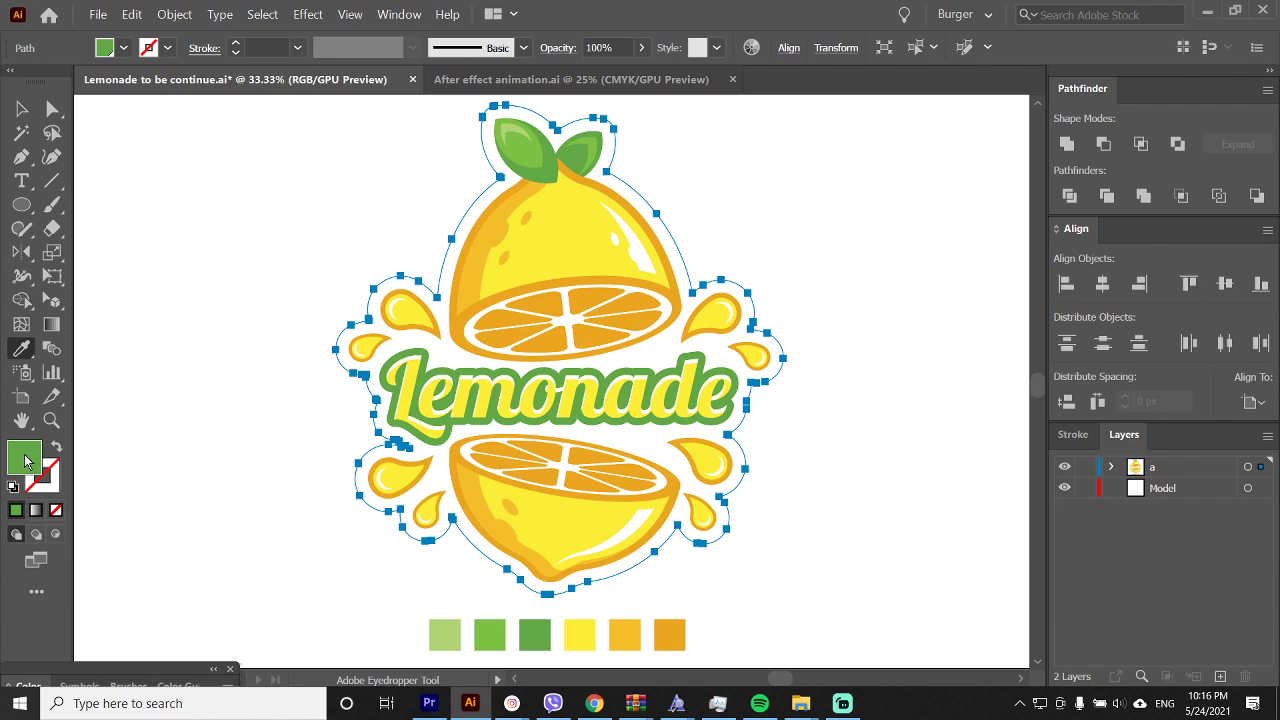
pyautogui.doubleClick(26, 458)
pyautogui.moveTo(925, 505); pyautogui.dragTo(937, 543)
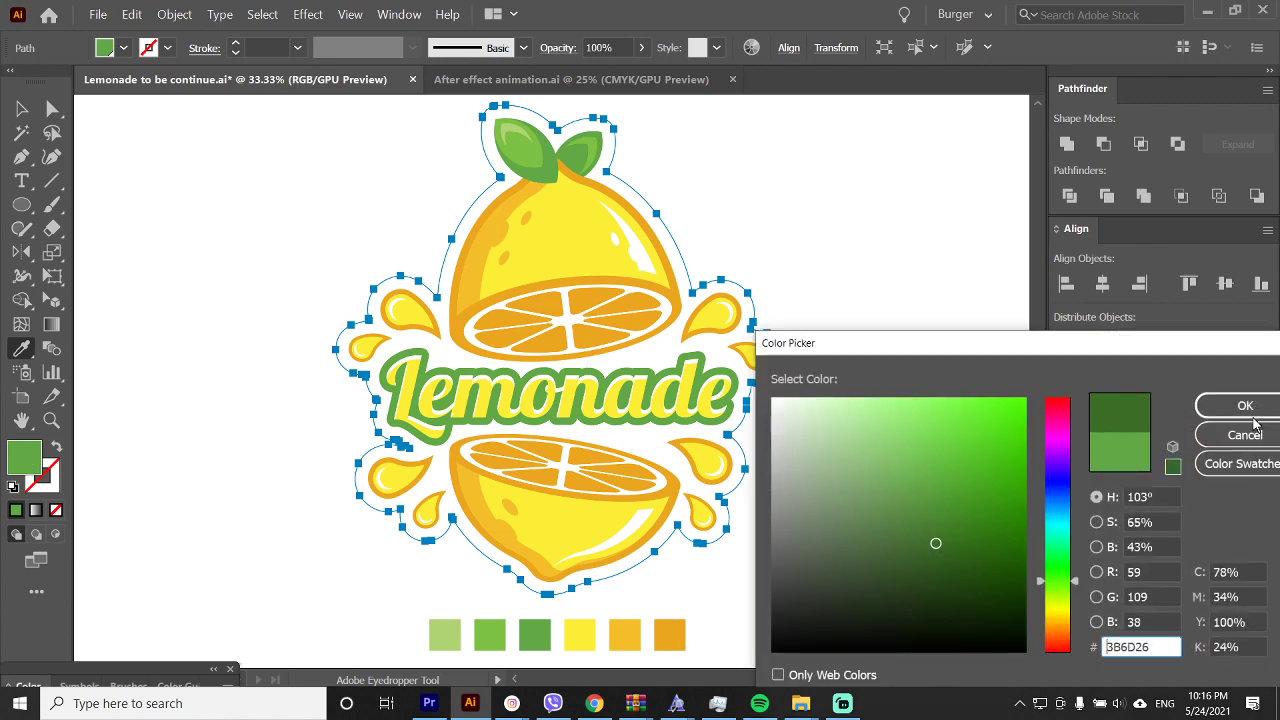
pyautogui.click(1218, 408)
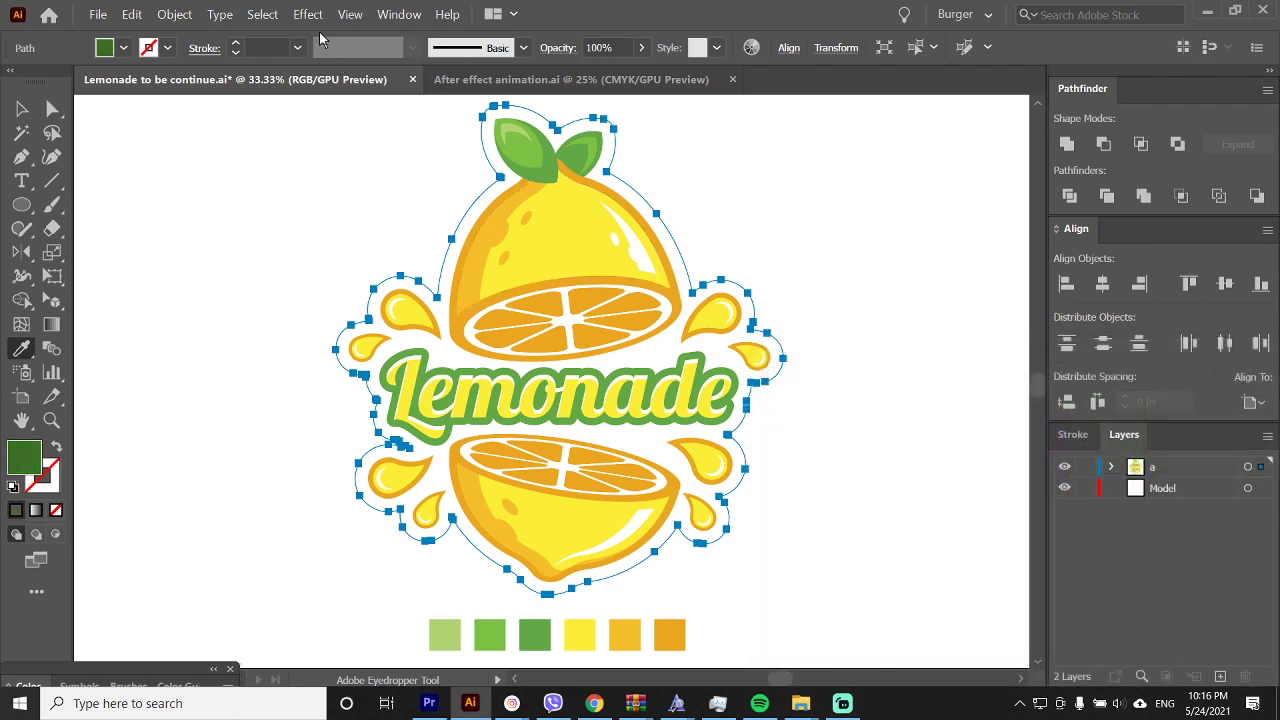
# Apply a Gaussian Blur with a radius of about 68 pixels to the dark green backing shape and deselect it
pyautogui.click(312, 16)
pyautogui.moveTo(450, 338)
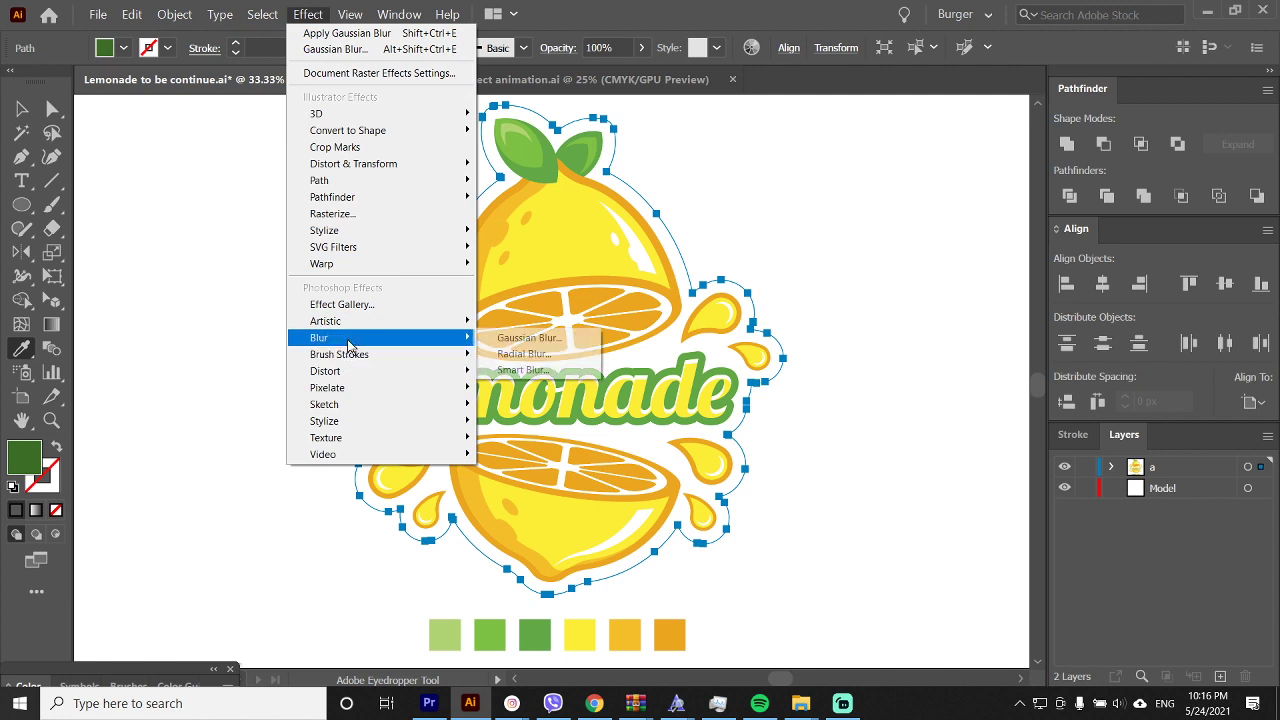
pyautogui.click(508, 340)
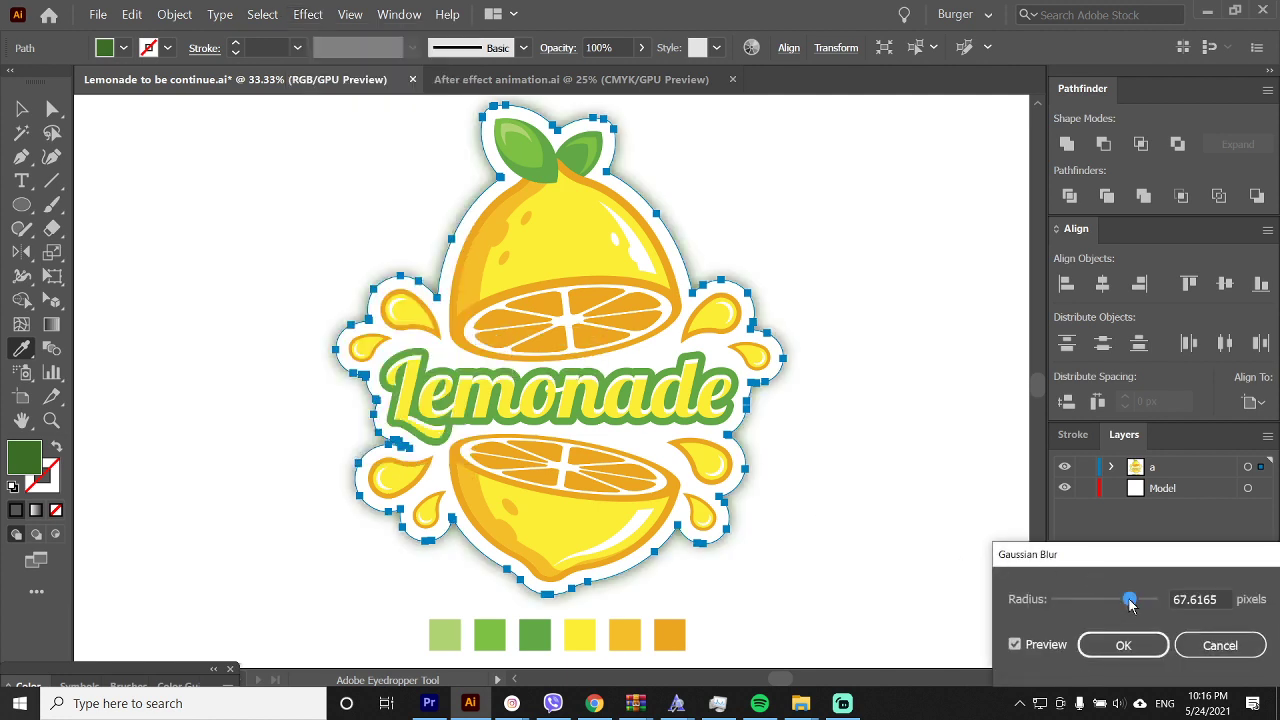
pyautogui.moveTo(1130, 604)
pyautogui.mouseDown()
pyautogui.moveTo(1106, 602)
pyautogui.moveTo(1128, 601)
pyautogui.mouseUp()
pyautogui.click(1123, 645)
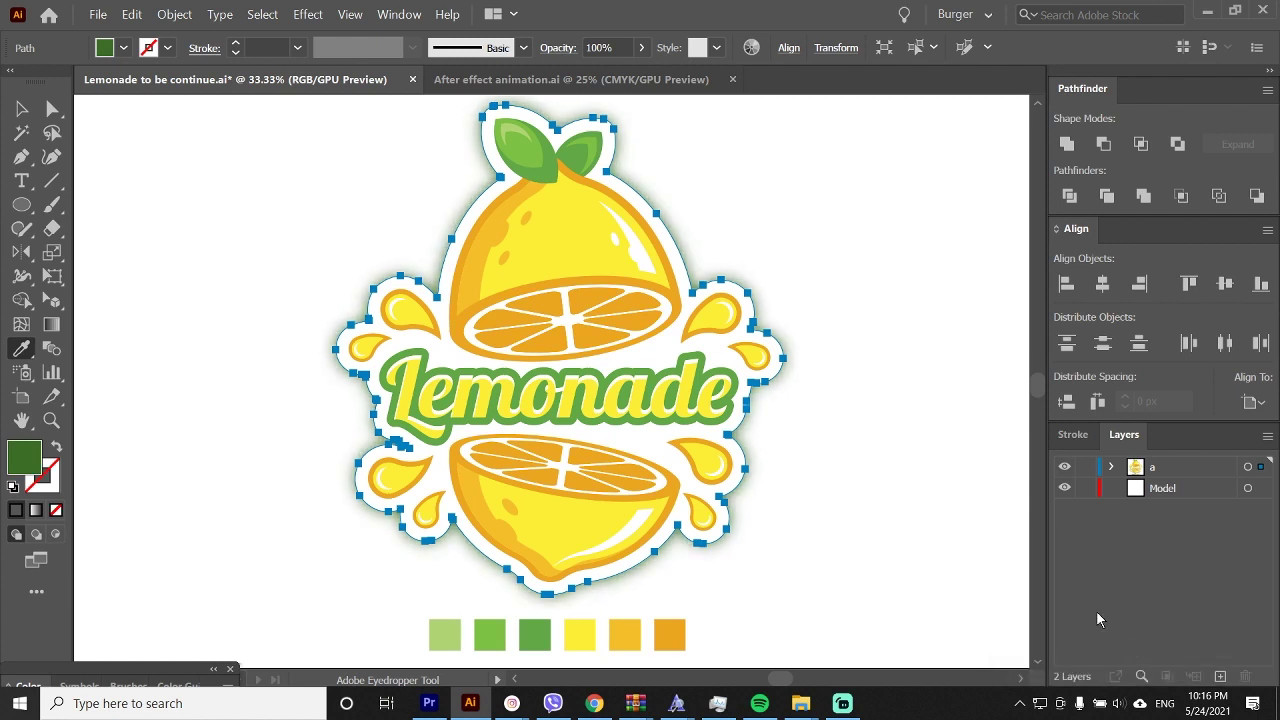
pyautogui.press('v')
pyautogui.click(776, 266)
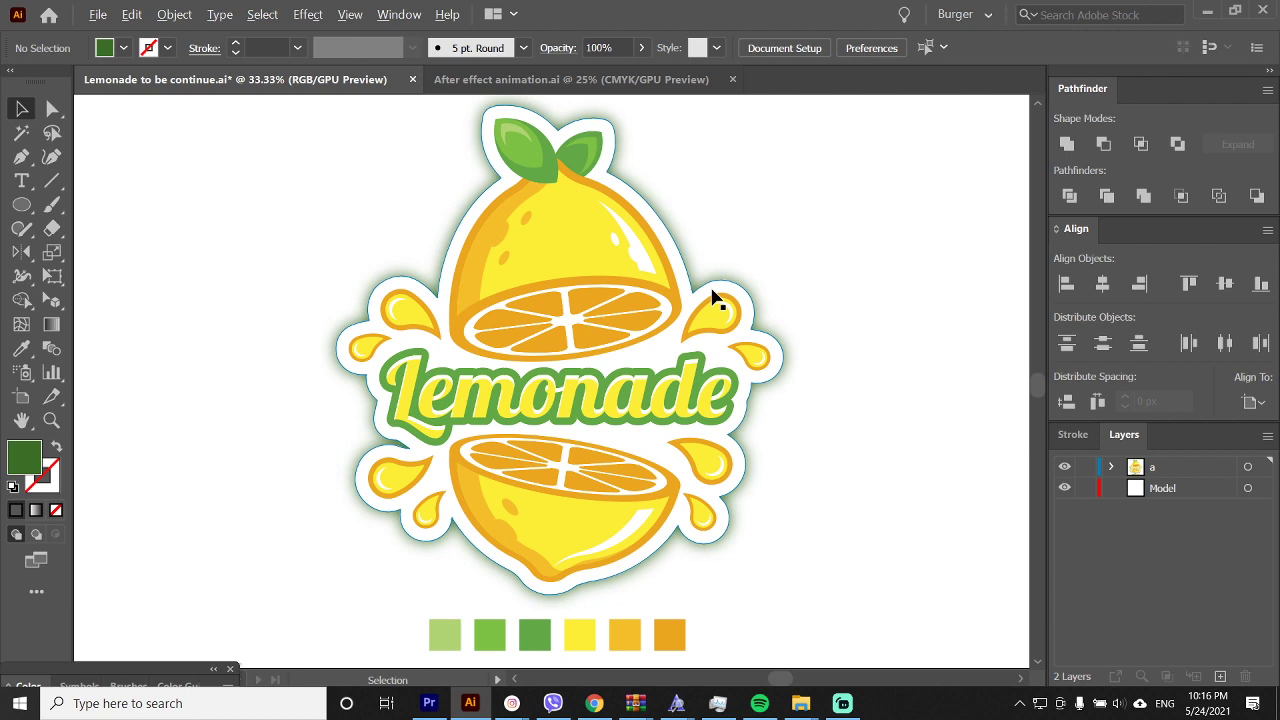
# Draw a rectangle covering the whole artboard and send it behind all the artwork as a background
pyautogui.hotkey('ctrl', '-')
pyautogui.press('m')
pyautogui.moveTo(232, 144); pyautogui.dragTo(955, 571)
pyautogui.scroll(1, 820, 443)
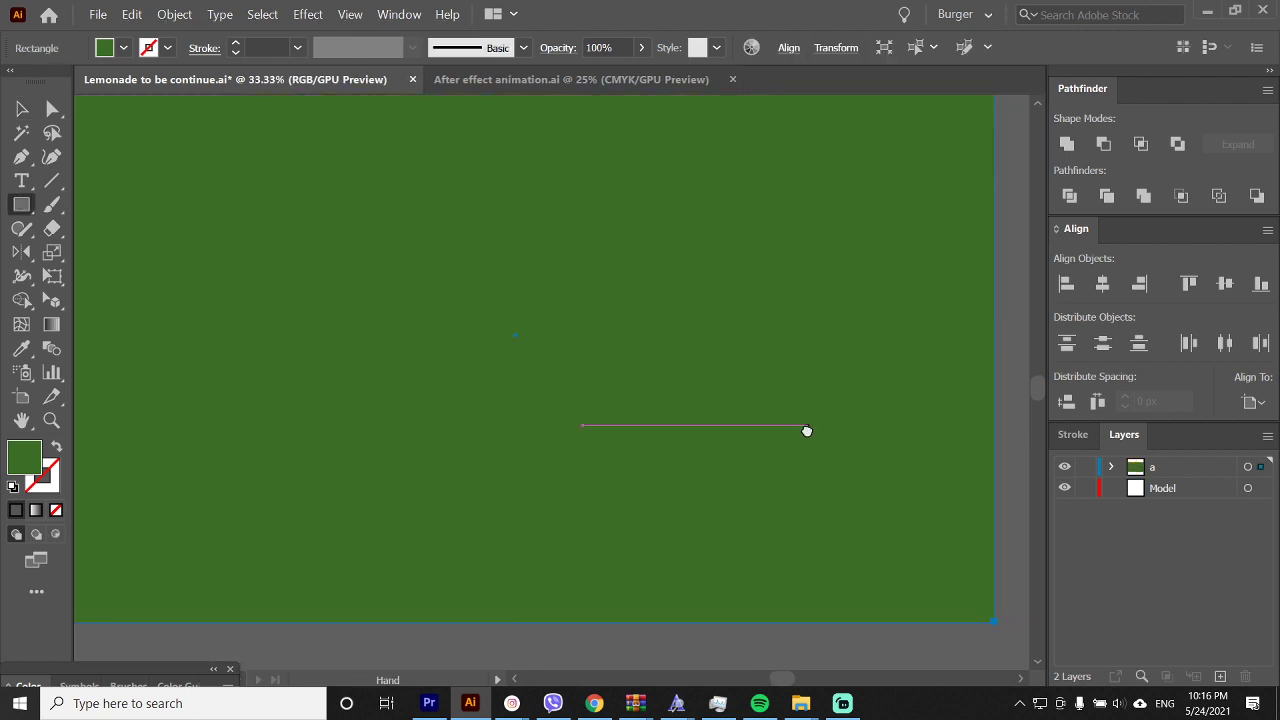
pyautogui.moveTo(807, 431); pyautogui.dragTo(846, 474)
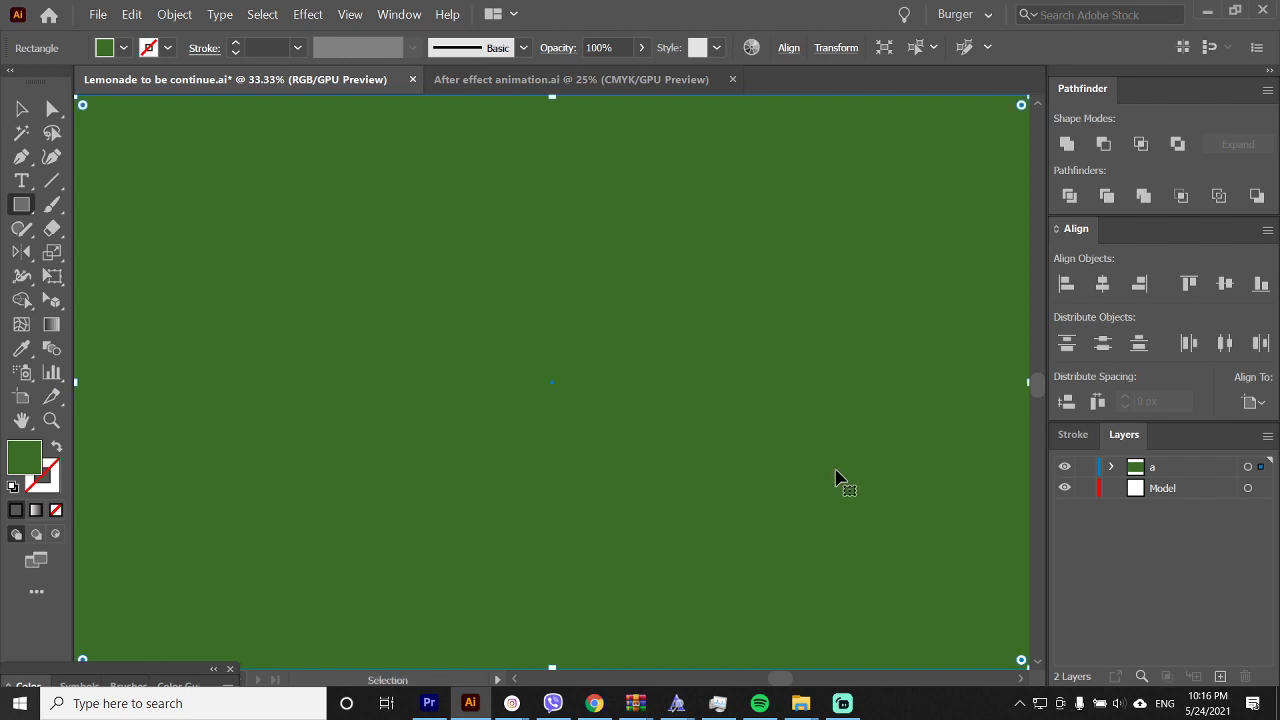
pyautogui.hotkey('ctrl', 'shift', '[')
# Fill the background rectangle with the green of the third colour swatch and deselect it
pyautogui.press('i')
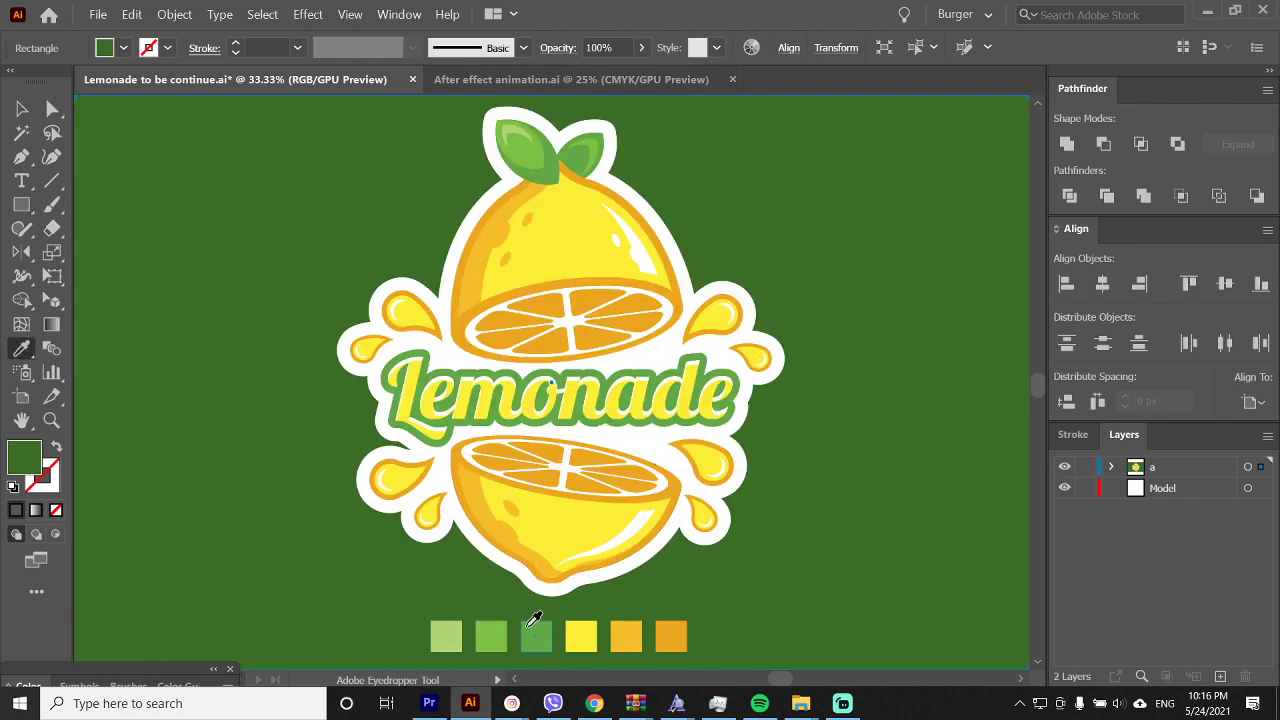
pyautogui.click(531, 627)
pyautogui.press('v')
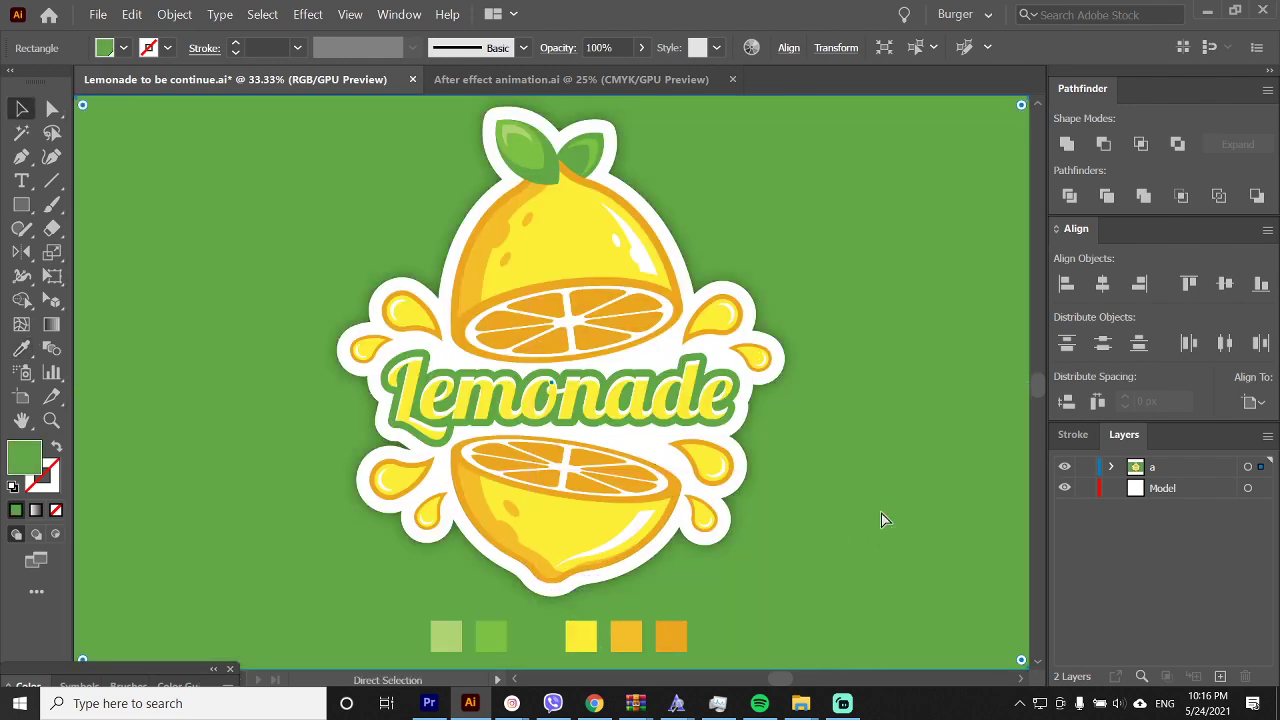
pyautogui.hotkey('ctrl', 'shift', 'a')
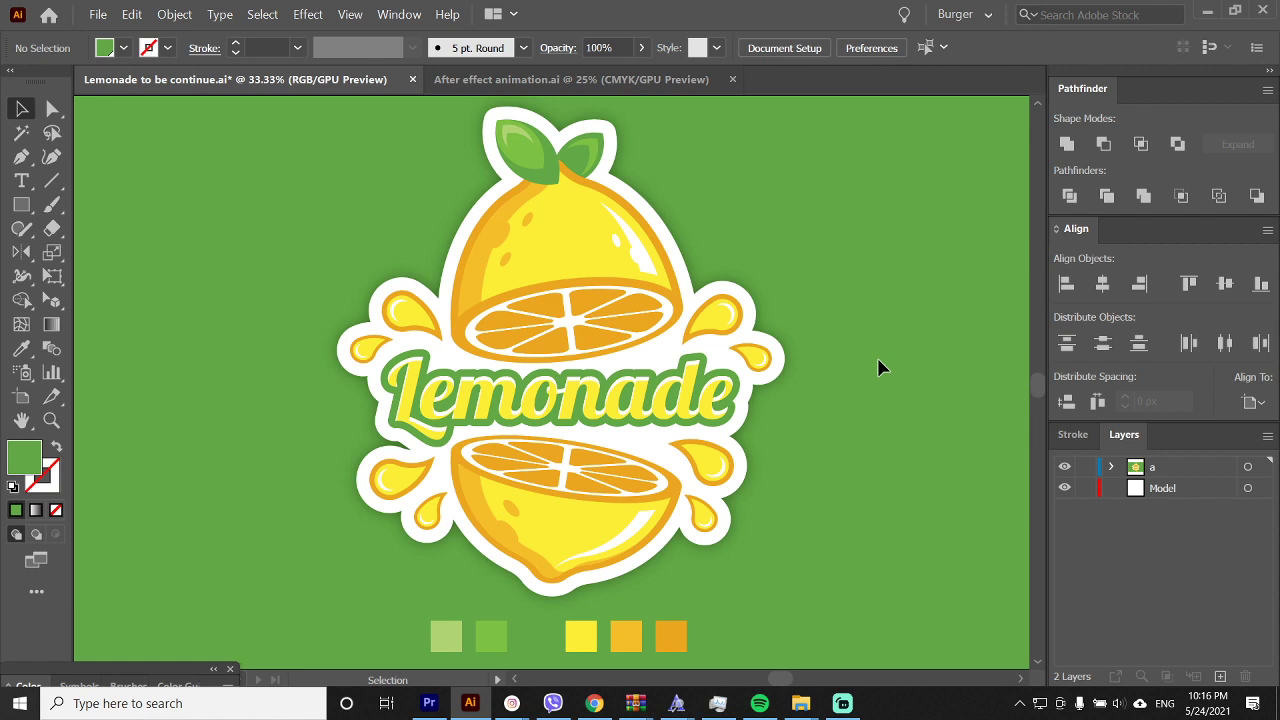
# Set the opacity of the blurred dark green shadow behind the logo to 70% and clear the selection
pyautogui.click(706, 277)
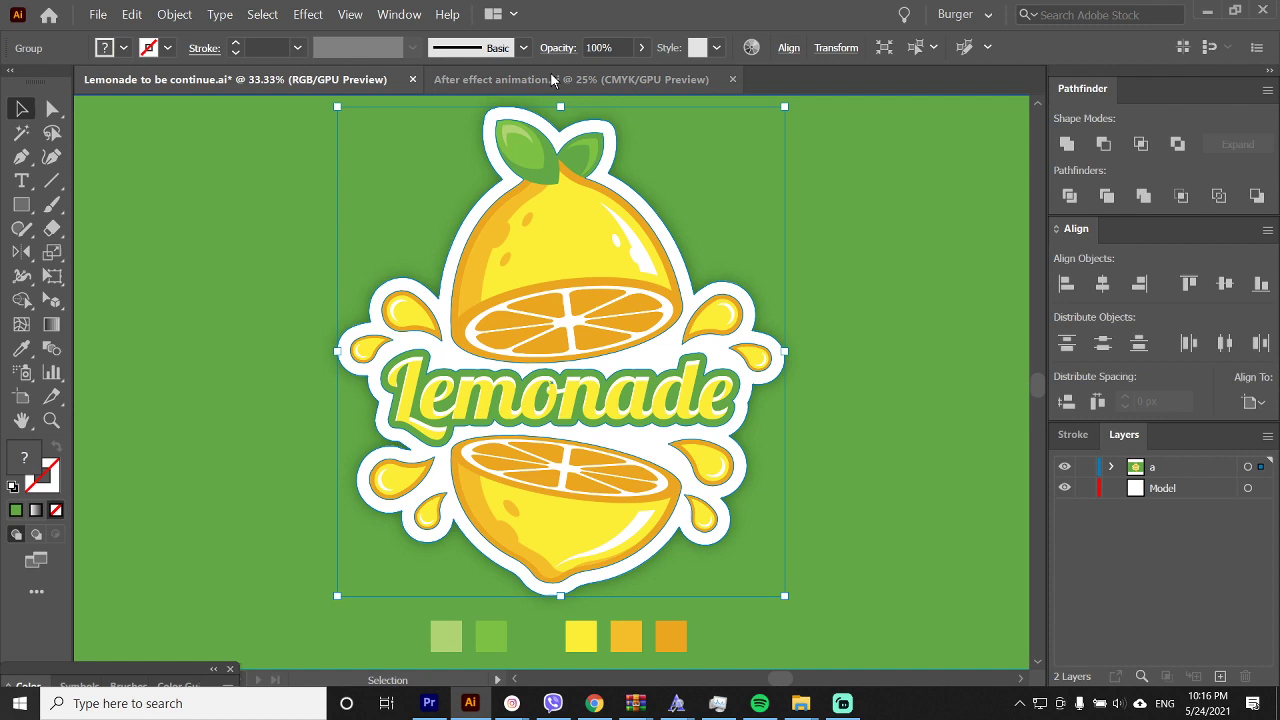
pyautogui.click(572, 50)
pyautogui.write('70')
pyautogui.press('Tab')
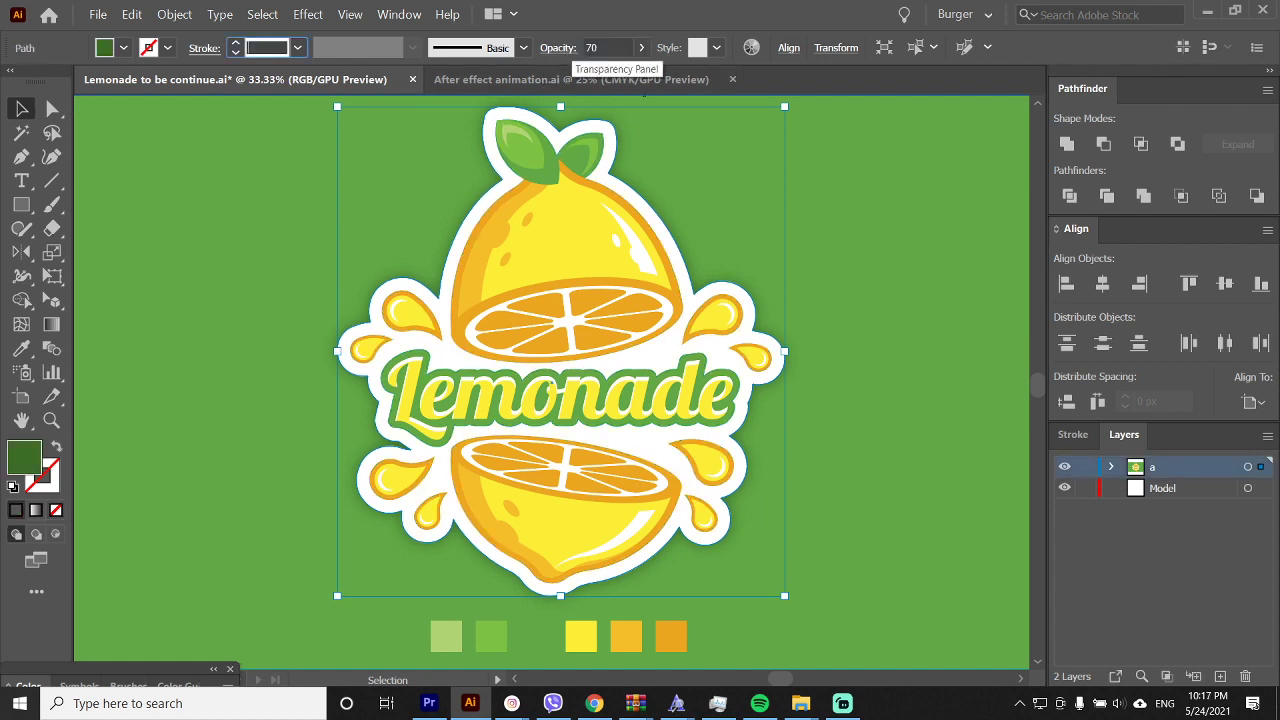
pyautogui.click(859, 205)
pyautogui.hotkey('ctrl', 'shift', 'a')
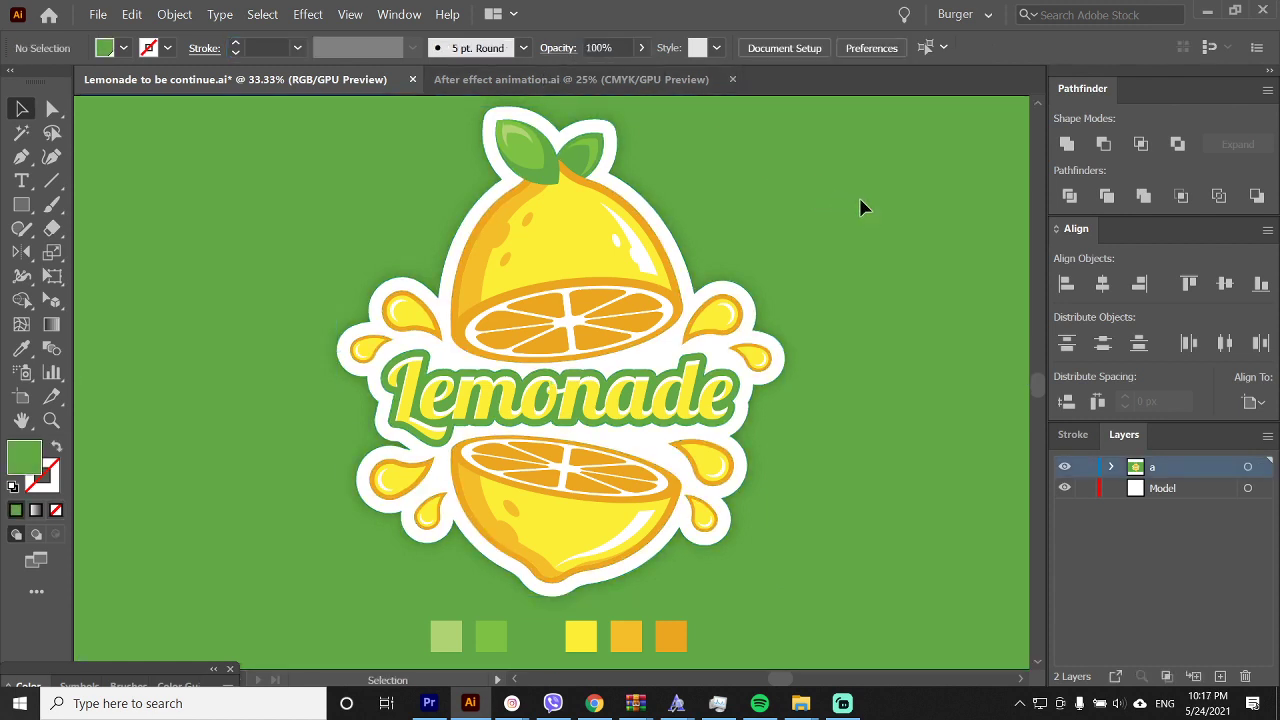